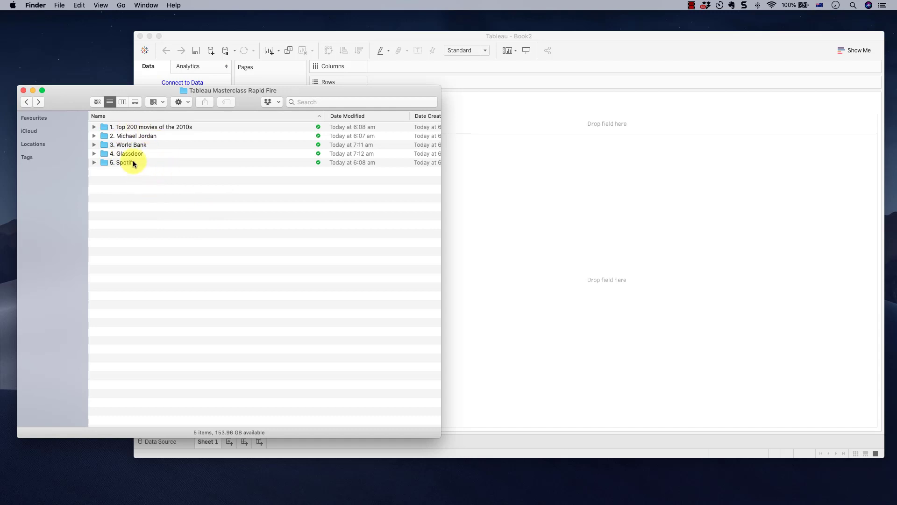
Open 'Rotten Tomatoes top 200 of 2010s.csv' from the '1. Top 200 movies of the 2010s' folder in Excel
{"action": "double_click", "coordinate": [153, 127]}
{"action": "left_click", "coordinate": [144, 127]}
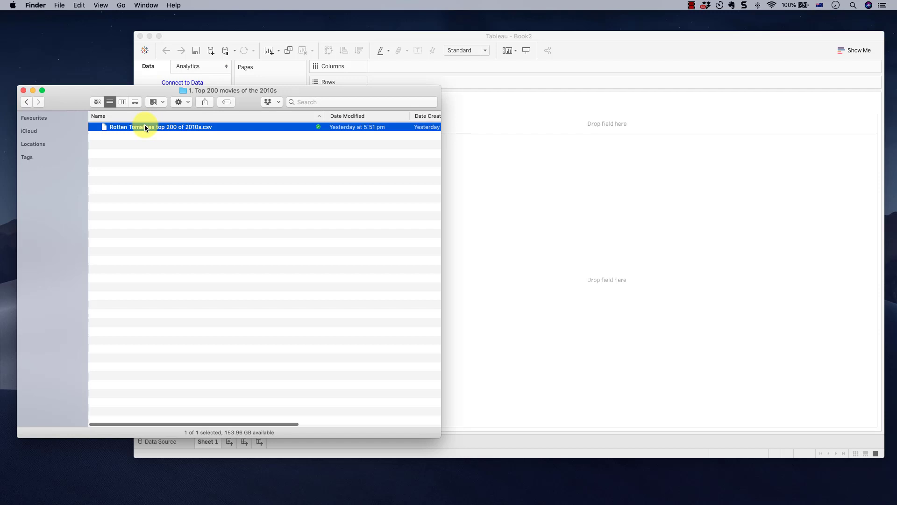
{"action": "left_click_drag", "start_coordinate": [145, 127], "coordinate": [296, 493]}
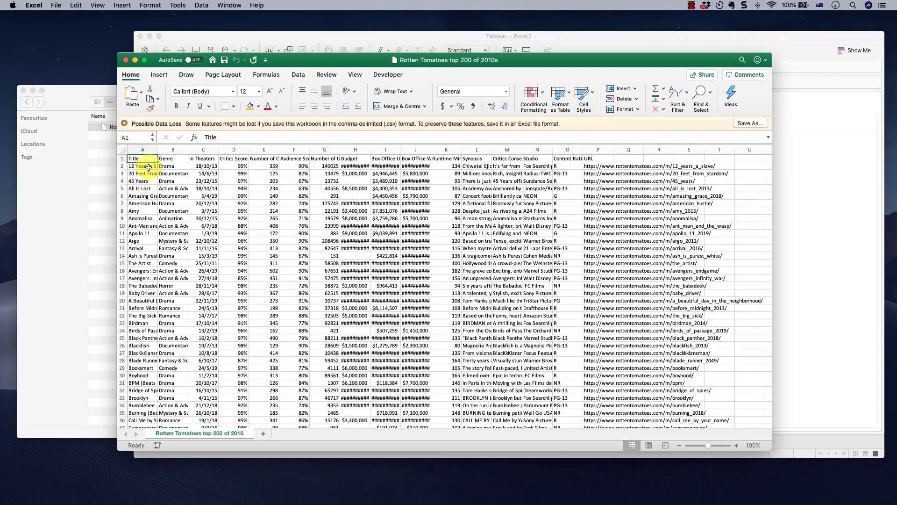
Autofit all columns and review the movie title, genre and In Theaters date columns
{"action": "key", "text": "super+a"}
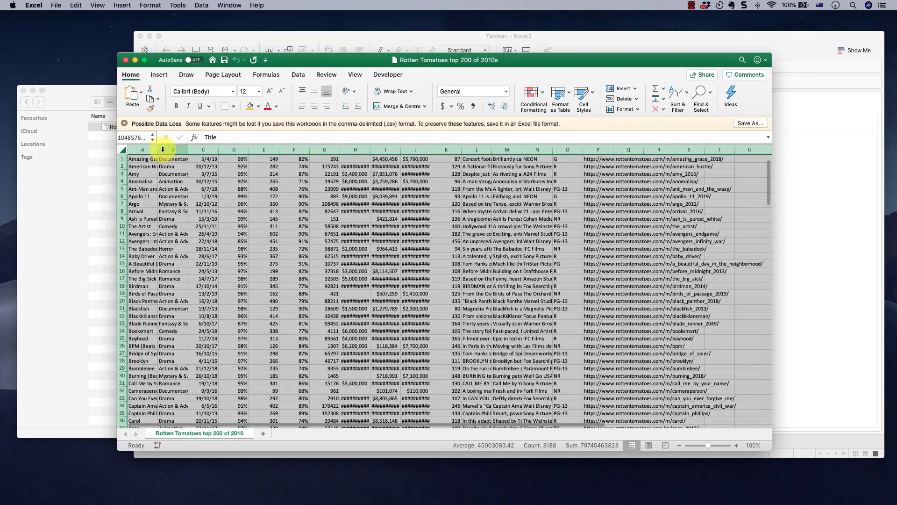
{"action": "double_click", "coordinate": [158, 150]}
{"action": "left_click", "coordinate": [217, 181]}
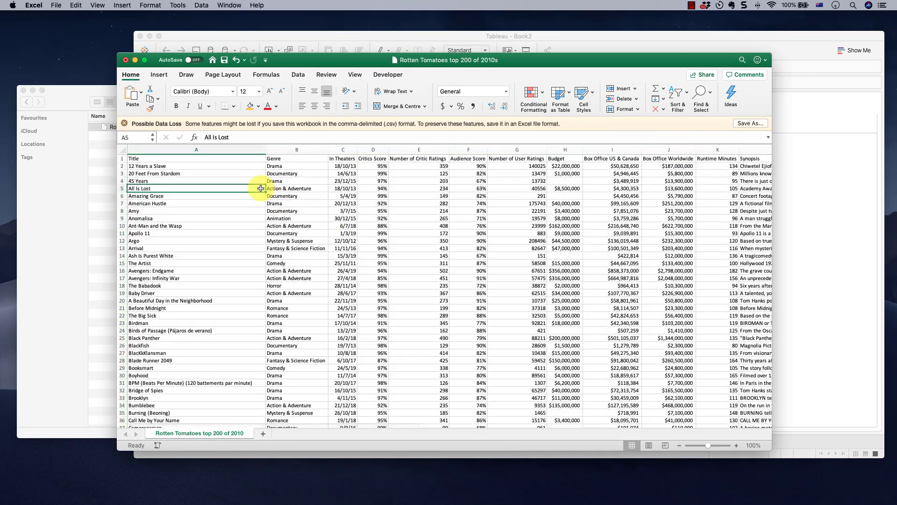
{"action": "left_click_drag", "start_coordinate": [181, 166], "coordinate": [186, 364]}
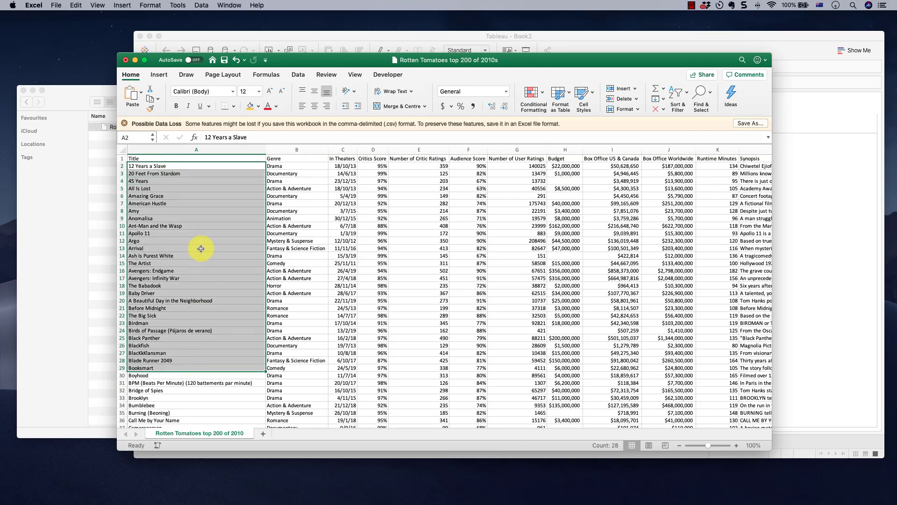
{"action": "left_click_drag", "start_coordinate": [276, 166], "coordinate": [287, 306]}
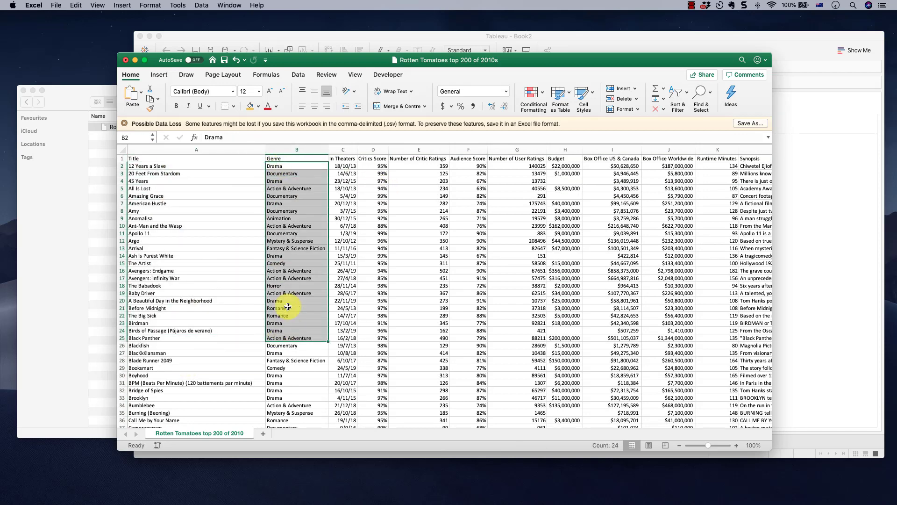
{"action": "left_click", "coordinate": [350, 166]}
{"action": "scroll", "coordinate": [350, 166], "scroll_direction": "up", "scroll_amount": 5}
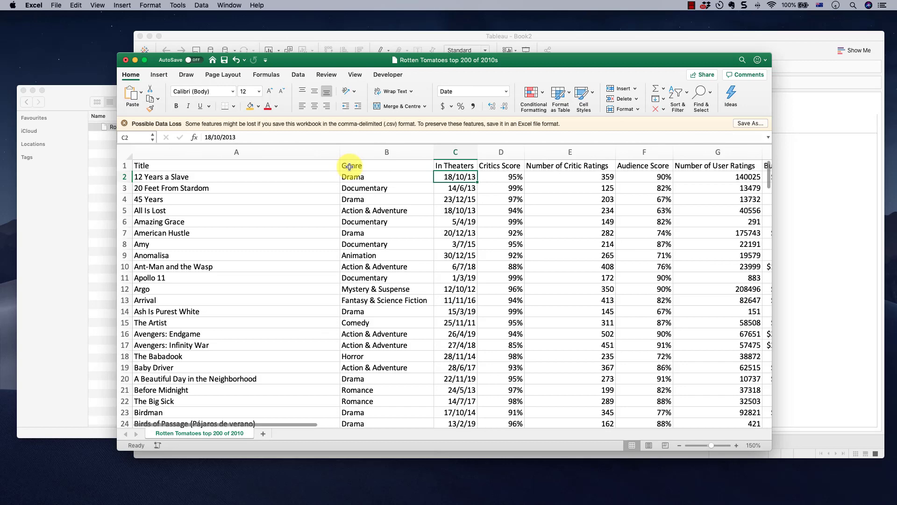
{"action": "scroll", "coordinate": [361, 187], "scroll_direction": "right", "scroll_amount": 4}
Review the scores, budget, box office, runtime, synopsis, critics consensus, studio and content rating columns
{"action": "key", "text": "Right"}
{"action": "key", "text": "Right"}
{"action": "key", "text": "Right"}
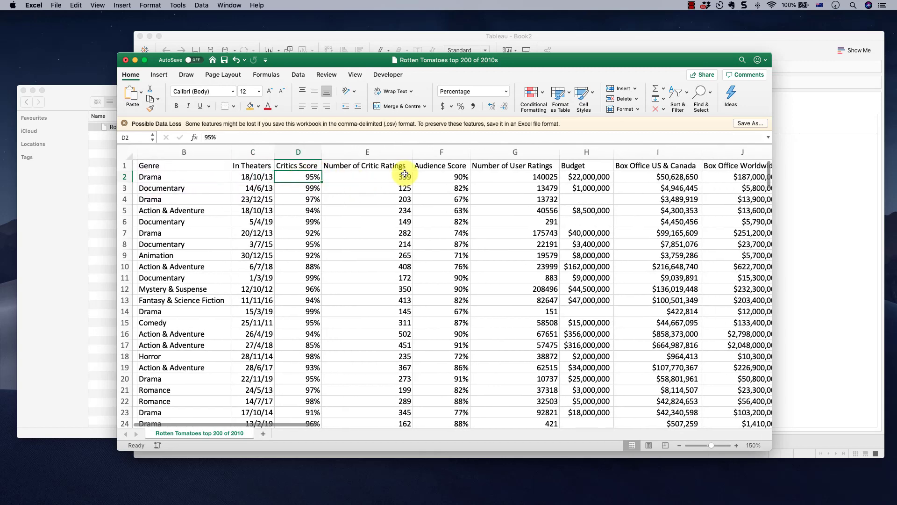
{"action": "scroll", "coordinate": [462, 186], "scroll_direction": "right", "scroll_amount": 3}
{"action": "left_click", "coordinate": [481, 177]}
{"action": "scroll", "coordinate": [467, 177], "scroll_direction": "right", "scroll_amount": 4}
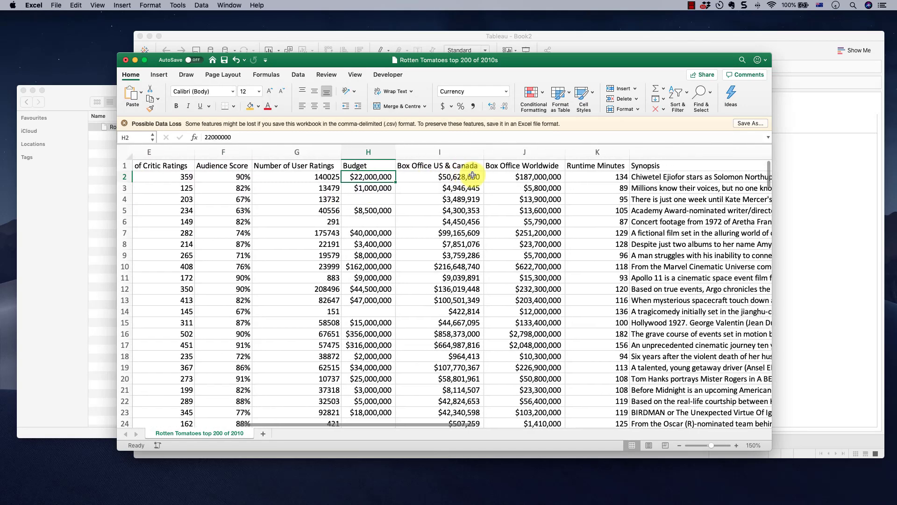
{"action": "left_click", "coordinate": [394, 177]}
{"action": "left_click", "coordinate": [475, 177]}
{"action": "scroll", "coordinate": [496, 184], "scroll_direction": "right", "scroll_amount": 3}
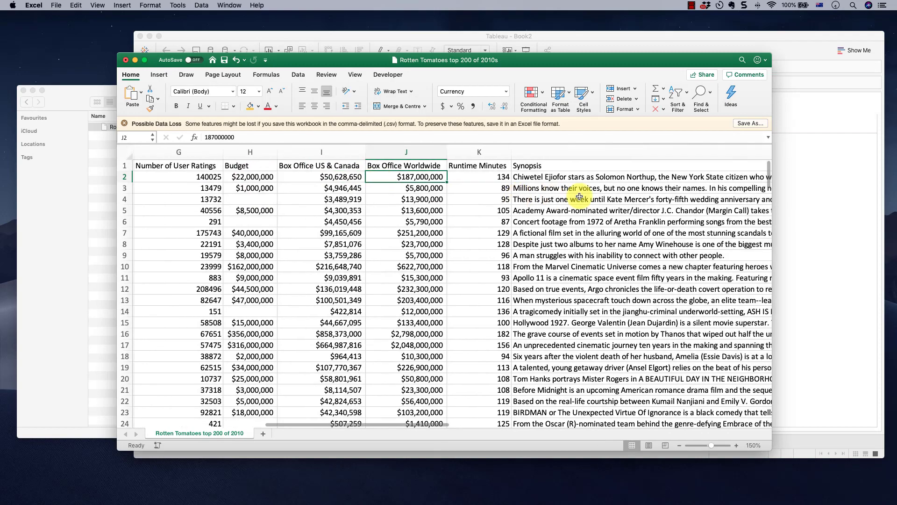
{"action": "left_click", "coordinate": [427, 176]}
{"action": "scroll", "coordinate": [514, 200], "scroll_direction": "right", "scroll_amount": 4}
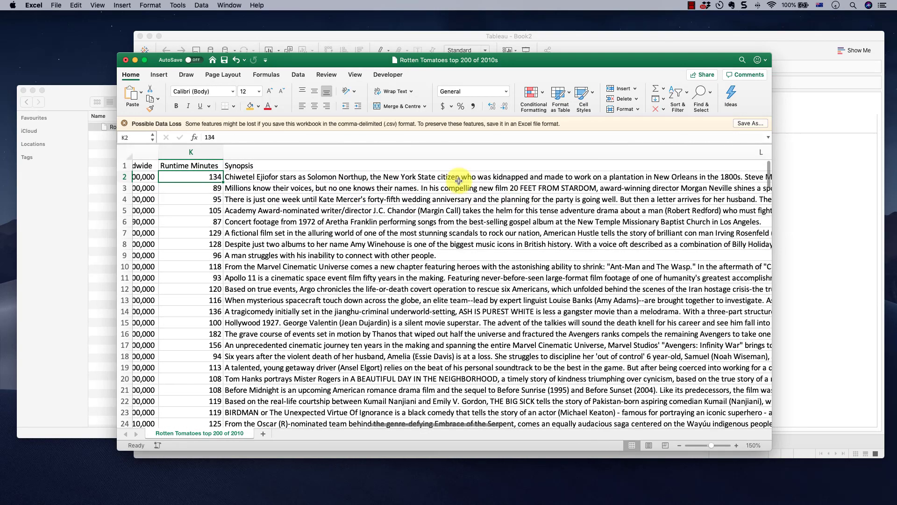
{"action": "left_click", "coordinate": [454, 177]}
{"action": "scroll", "coordinate": [567, 187], "scroll_direction": "right", "scroll_amount": 6}
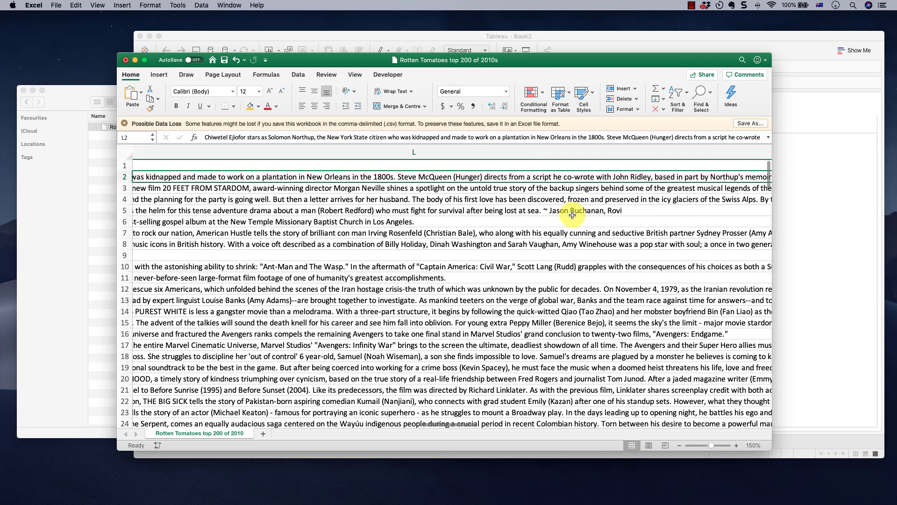
{"action": "scroll", "coordinate": [572, 213], "scroll_direction": "right", "scroll_amount": 3}
{"action": "left_click", "coordinate": [554, 177]}
{"action": "scroll", "coordinate": [553, 177], "scroll_direction": "right", "scroll_amount": 5}
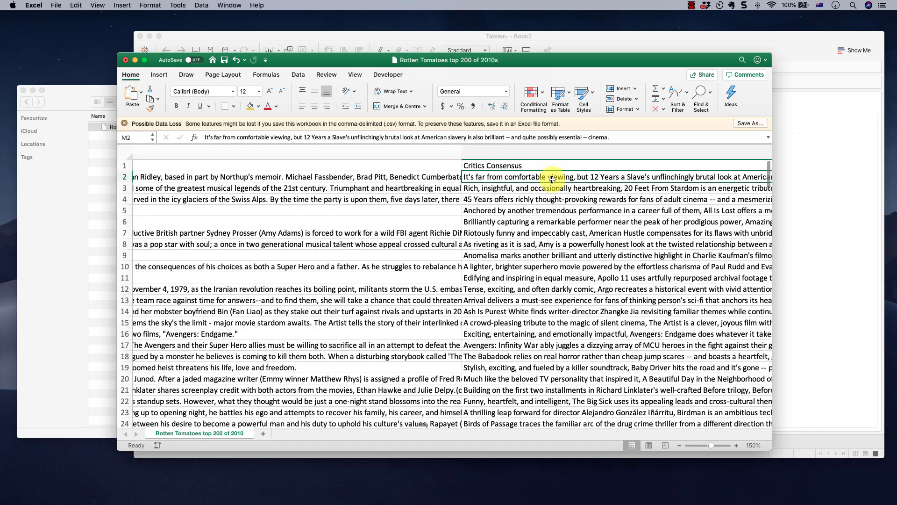
{"action": "scroll", "coordinate": [552, 178], "scroll_direction": "right", "scroll_amount": 8}
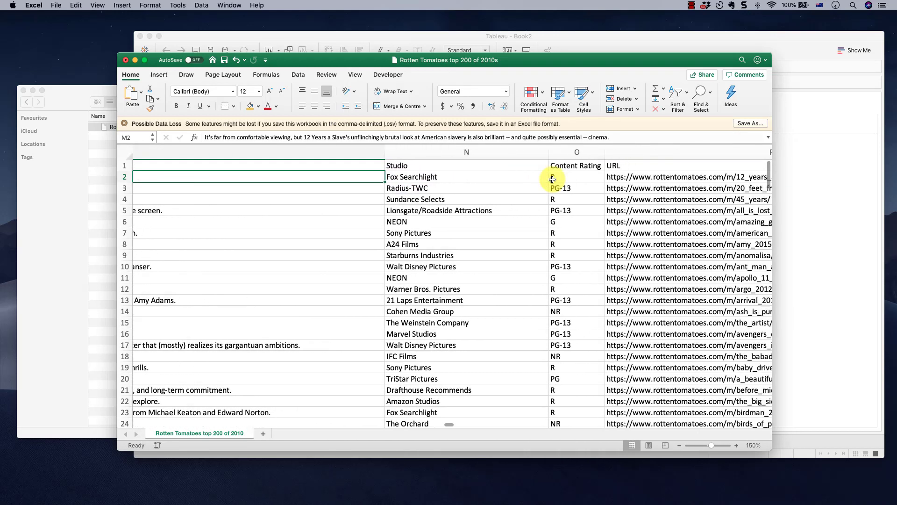
{"action": "left_click", "coordinate": [495, 179]}
{"action": "left_click", "coordinate": [577, 176]}
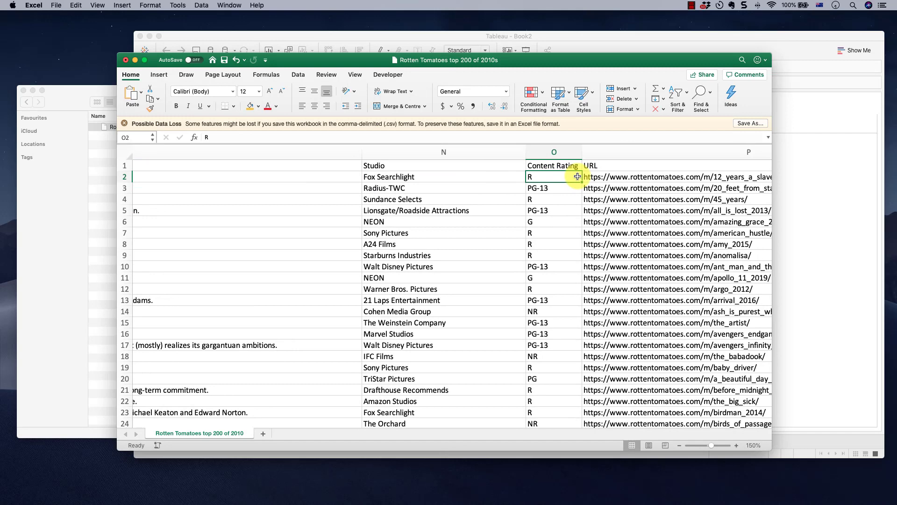
Close the Rotten Tomatoes file without saving and open Michael Jordan Career.csv from '2. Michael Jordan'
{"action": "left_click", "coordinate": [126, 61]}
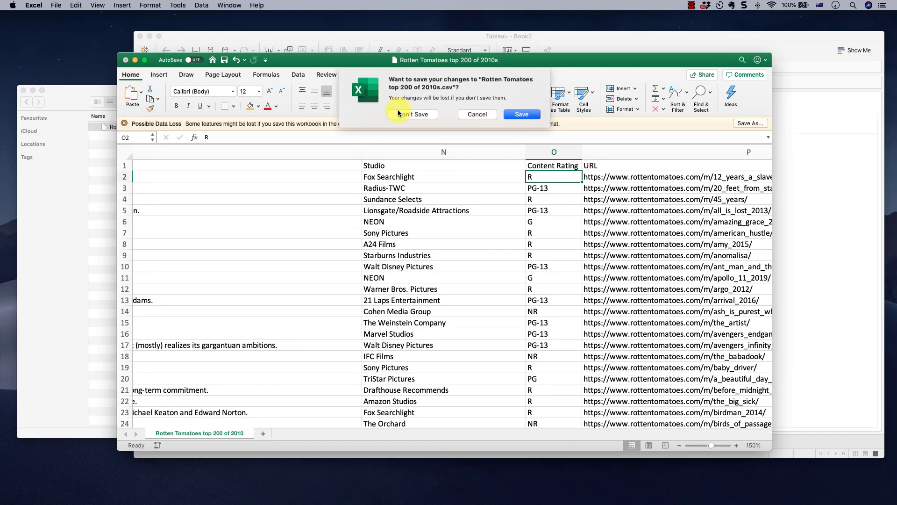
{"action": "left_click", "coordinate": [413, 114]}
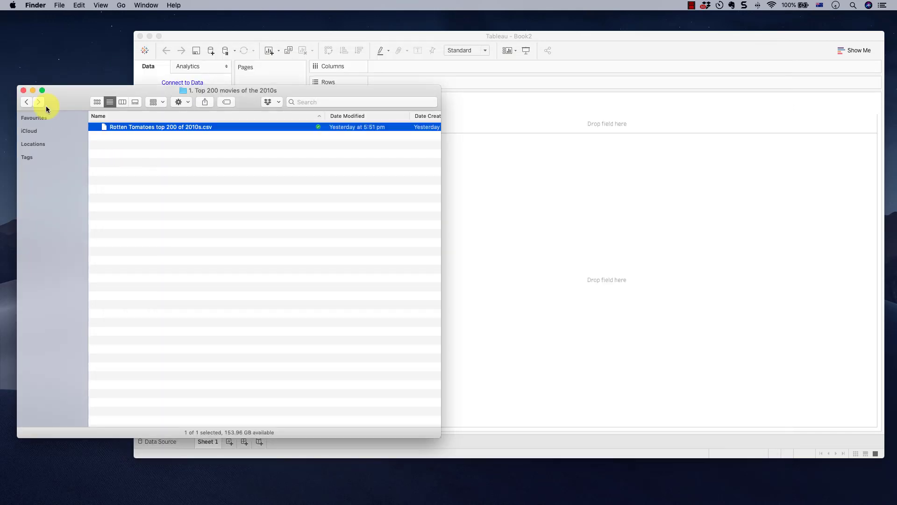
{"action": "left_click", "coordinate": [27, 102]}
{"action": "double_click", "coordinate": [155, 134]}
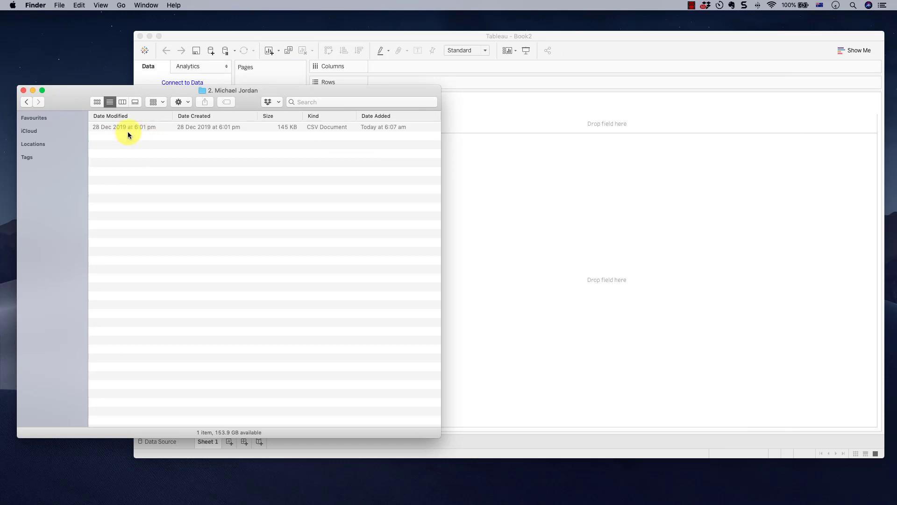
{"action": "left_click", "coordinate": [116, 128]}
{"action": "left_click_drag", "start_coordinate": [116, 128], "coordinate": [292, 486]}
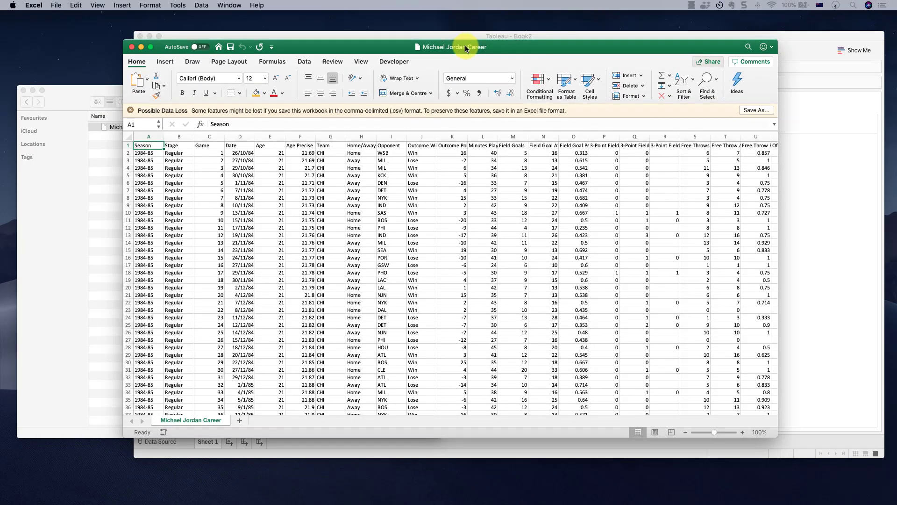
Dismiss the data-loss warning, autofit columns, and review the season, stage, game, date and age columns
{"action": "left_click", "coordinate": [132, 111]}
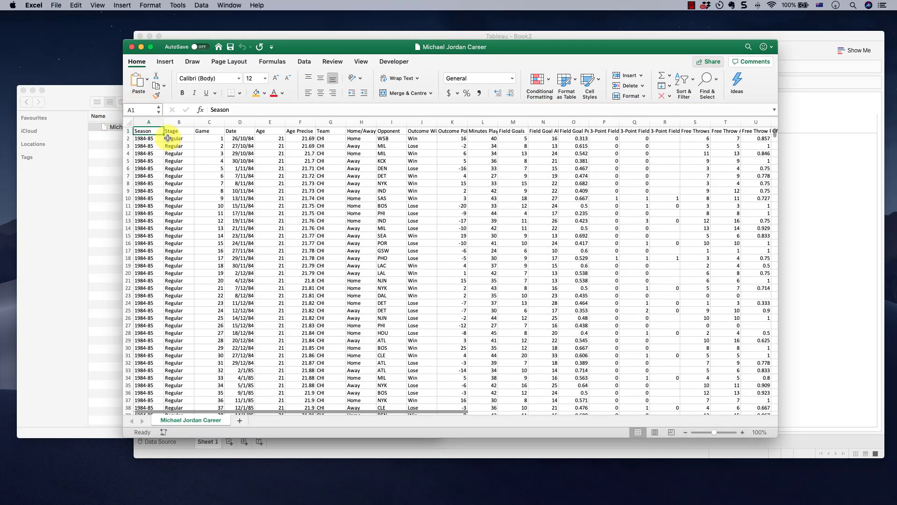
{"action": "key", "text": "super+a"}
{"action": "double_click", "coordinate": [163, 126]}
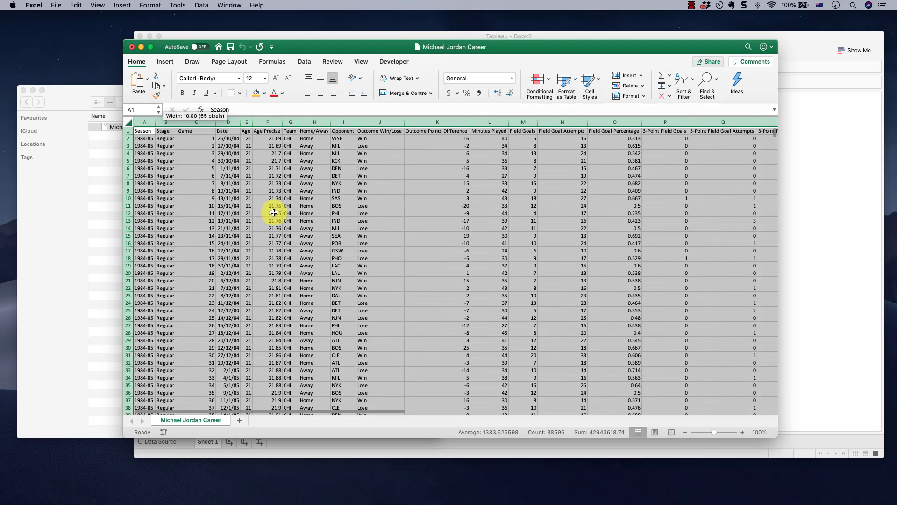
{"action": "left_click", "coordinate": [236, 225]}
{"action": "scroll", "coordinate": [288, 224], "scroll_direction": "up", "scroll_amount": 5}
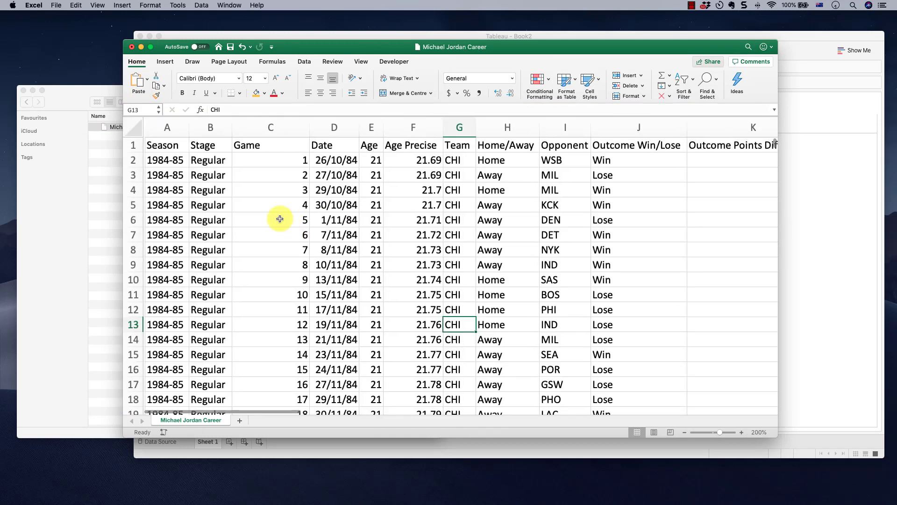
{"action": "left_click_drag", "start_coordinate": [165, 177], "coordinate": [168, 240]}
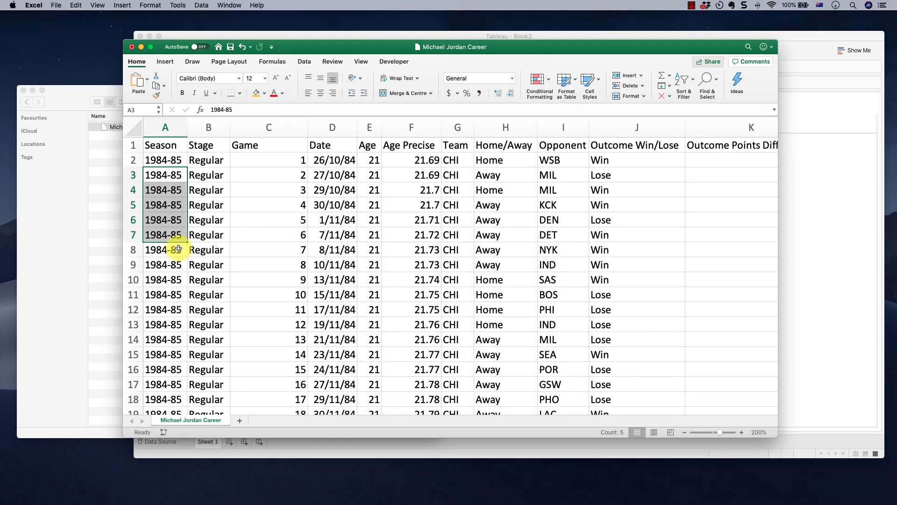
{"action": "left_click", "coordinate": [210, 175]}
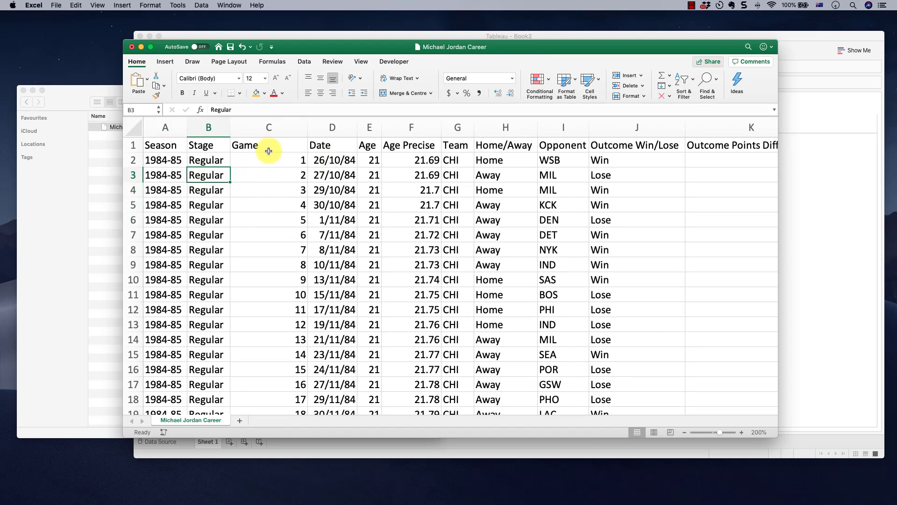
{"action": "left_click", "coordinate": [296, 176]}
{"action": "left_click", "coordinate": [340, 164]}
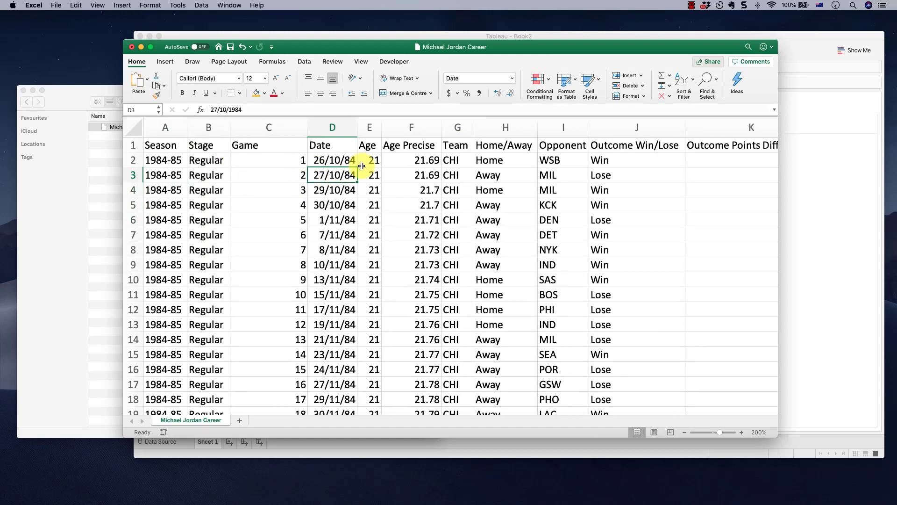
{"action": "left_click", "coordinate": [371, 166]}
{"action": "left_click", "coordinate": [408, 166]}
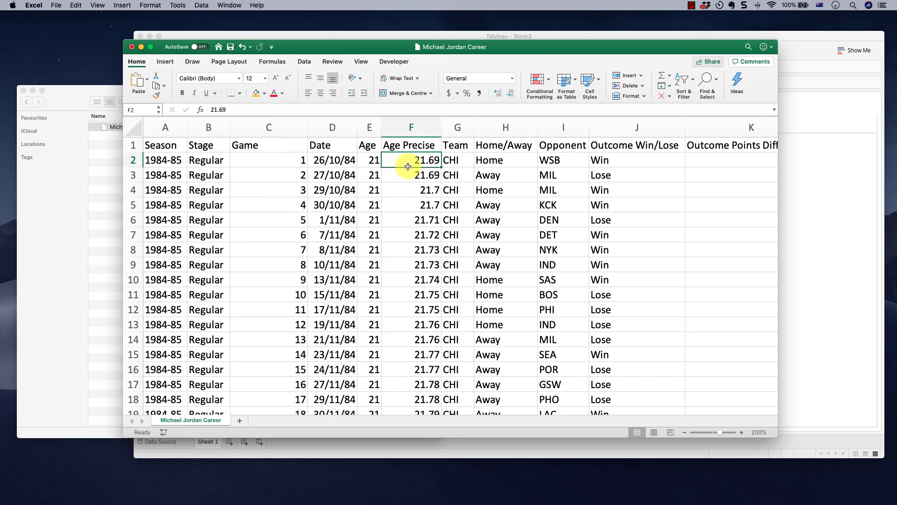
Review the opponent, outcome, minutes played, field goal and GameScore columns
{"action": "scroll", "coordinate": [500, 169], "scroll_direction": "right", "scroll_amount": 3}
{"action": "left_click", "coordinate": [502, 167]}
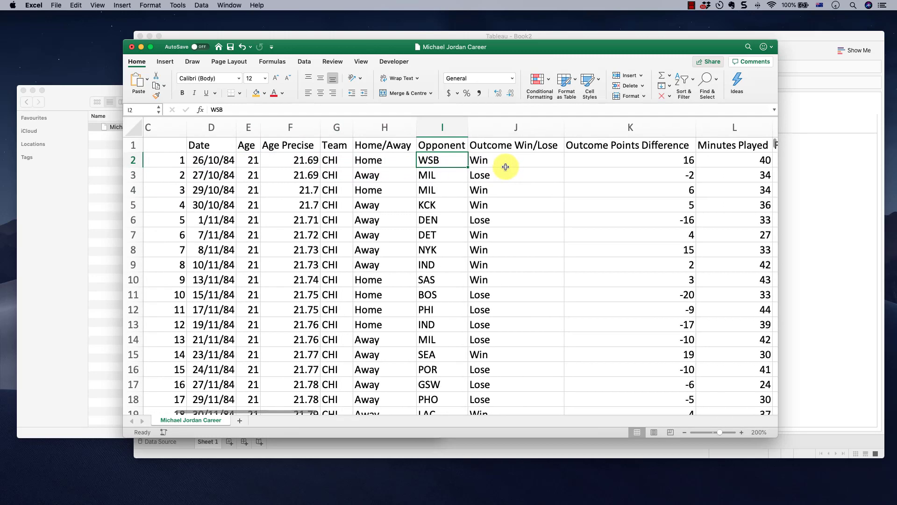
{"action": "left_click", "coordinate": [506, 167]}
{"action": "scroll", "coordinate": [505, 167], "scroll_direction": "right", "scroll_amount": 10}
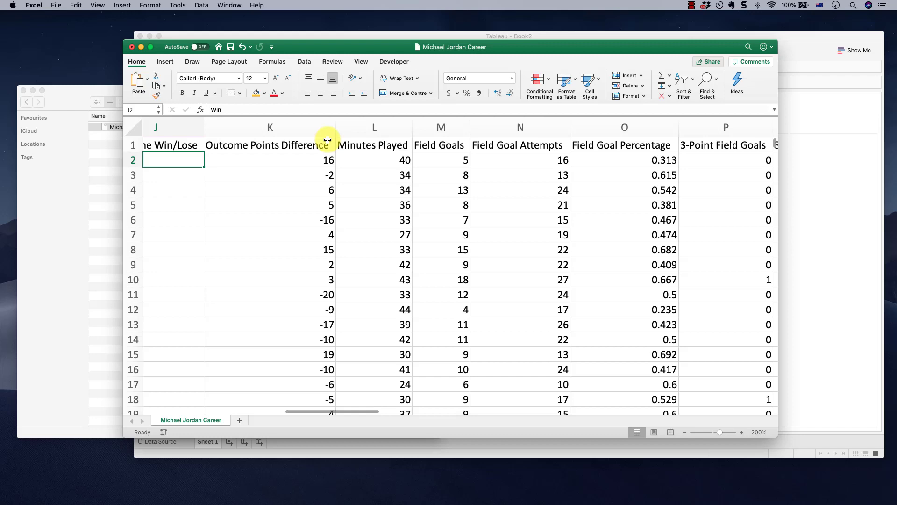
{"action": "left_click", "coordinate": [327, 140]}
{"action": "left_click", "coordinate": [381, 127]}
{"action": "left_click", "coordinate": [443, 127]}
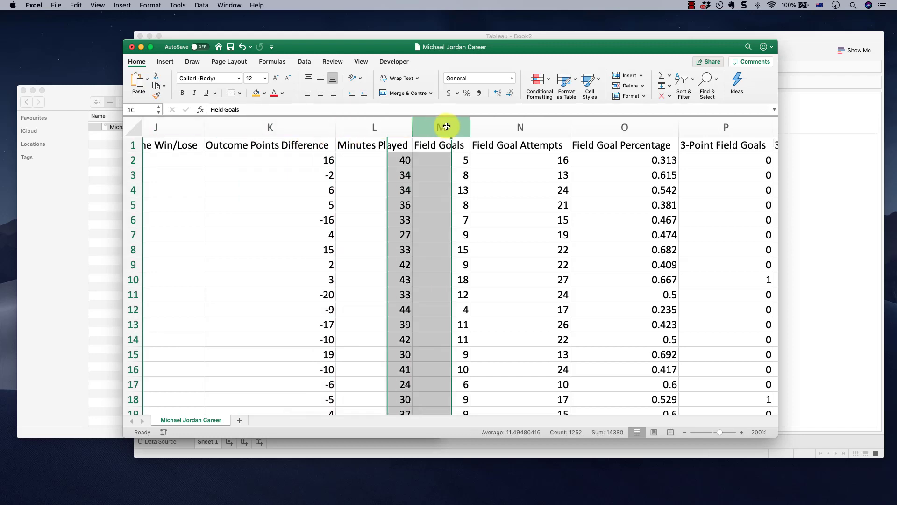
{"action": "left_click", "coordinate": [515, 126]}
{"action": "left_click", "coordinate": [624, 127]}
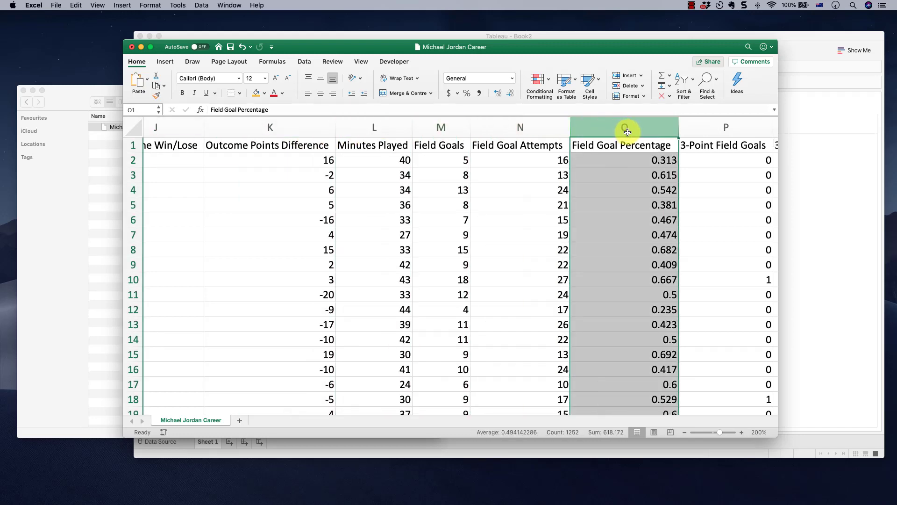
{"action": "scroll", "coordinate": [633, 136], "scroll_direction": "right", "scroll_amount": 5}
{"action": "scroll", "coordinate": [636, 137], "scroll_direction": "down", "scroll_amount": 2}
{"action": "scroll", "coordinate": [635, 138], "scroll_direction": "down", "scroll_amount": 3}
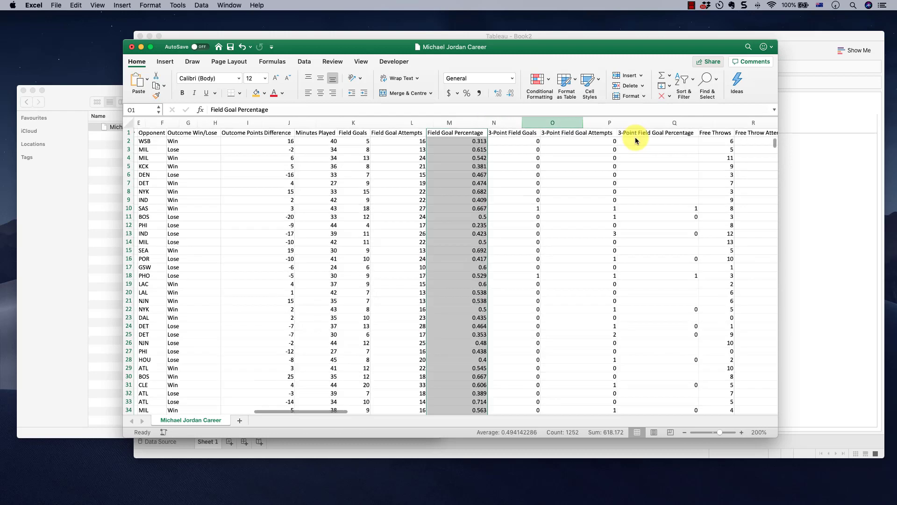
{"action": "scroll", "coordinate": [575, 152], "scroll_direction": "right", "scroll_amount": 10}
{"action": "left_click_drag", "start_coordinate": [247, 136], "coordinate": [700, 158]}
{"action": "scroll", "coordinate": [706, 154], "scroll_direction": "right", "scroll_amount": 8}
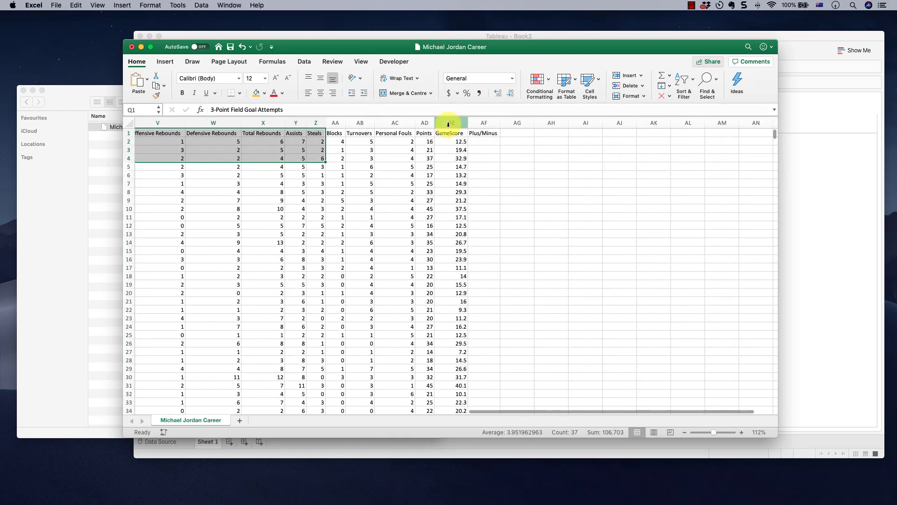
{"action": "left_click", "coordinate": [449, 124]}
{"action": "left_click_drag", "start_coordinate": [446, 168], "coordinate": [456, 331]}
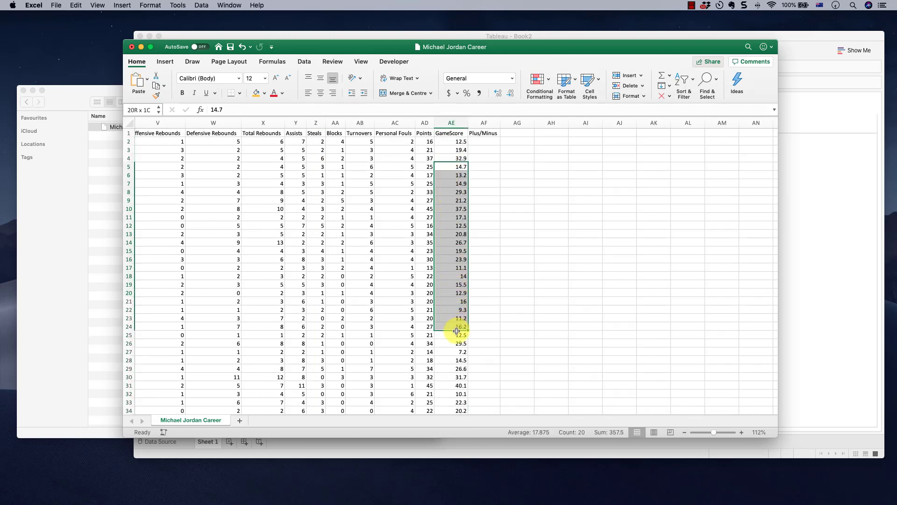
{"action": "scroll", "coordinate": [457, 333], "scroll_direction": "down", "scroll_amount": 8}
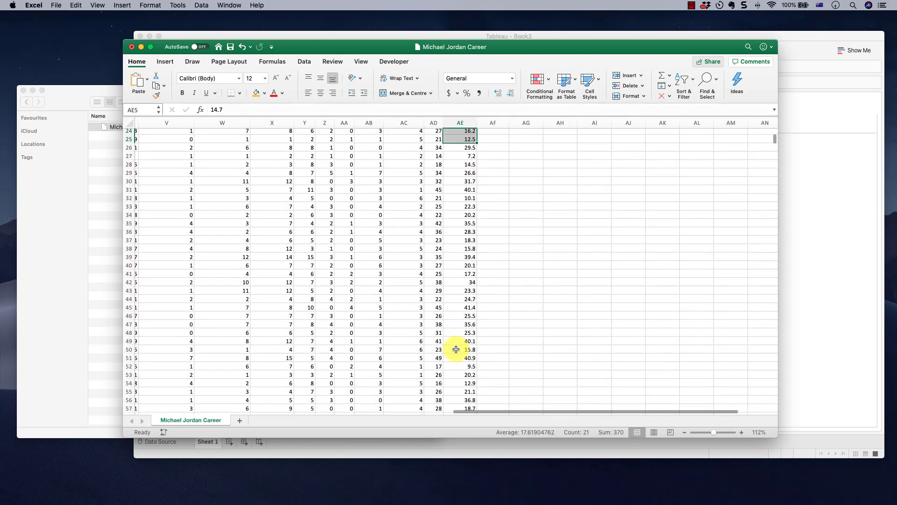
{"action": "scroll", "coordinate": [456, 349], "scroll_direction": "up", "scroll_amount": 8}
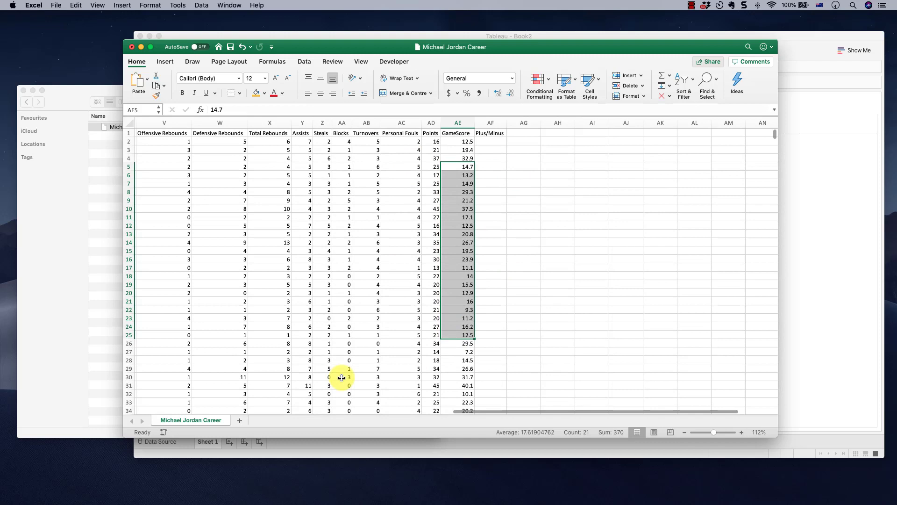
{"action": "left_click", "coordinate": [302, 225]}
Close the Michael Jordan workbook unsaved and open WorldBank Data.xlsx from the '3. World Bank' folder
{"action": "left_click", "coordinate": [131, 47]}
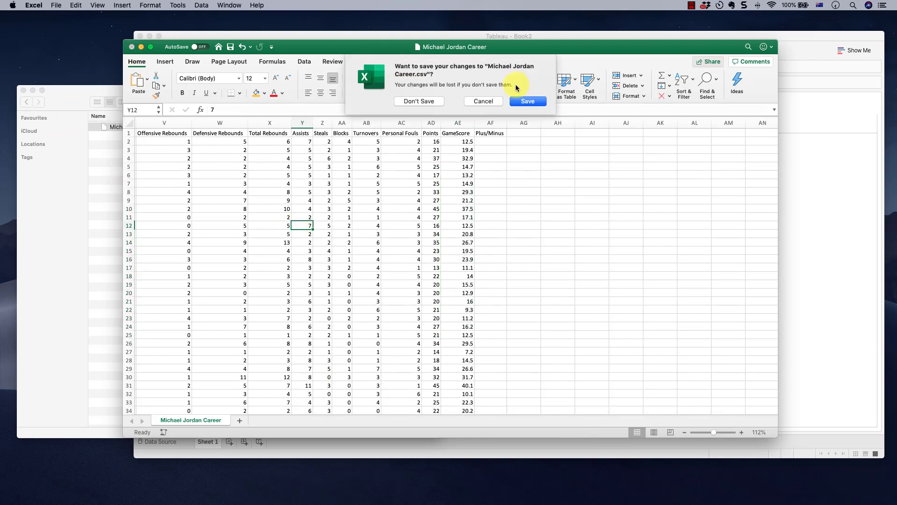
{"action": "left_click", "coordinate": [414, 101]}
{"action": "left_click", "coordinate": [27, 103]}
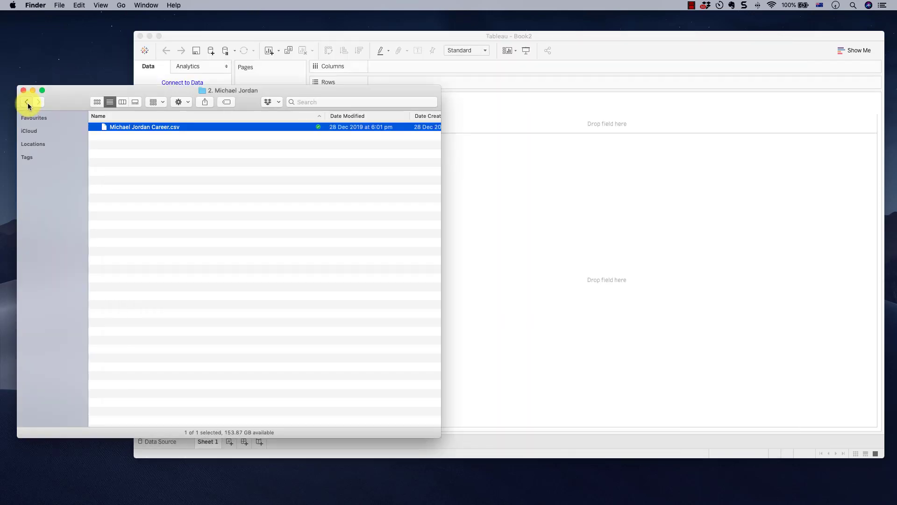
{"action": "left_click", "coordinate": [27, 103]}
{"action": "double_click", "coordinate": [125, 146]}
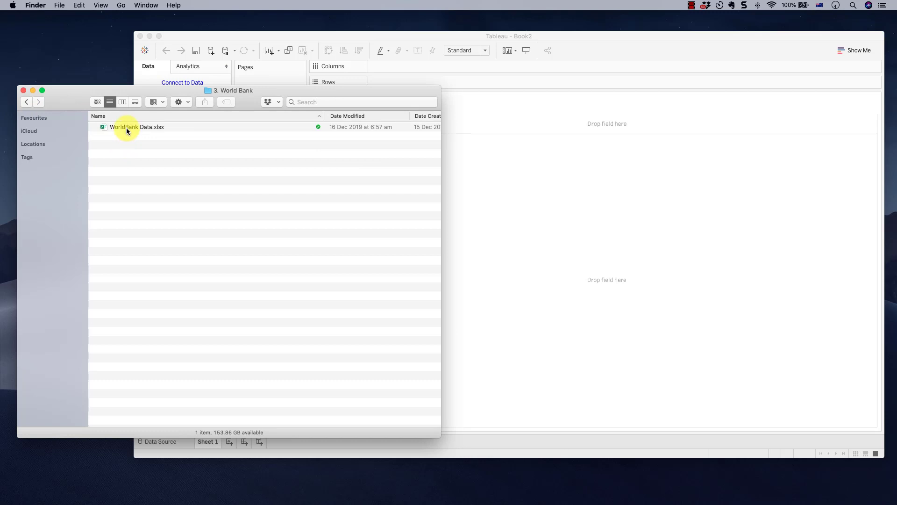
{"action": "left_click", "coordinate": [124, 127]}
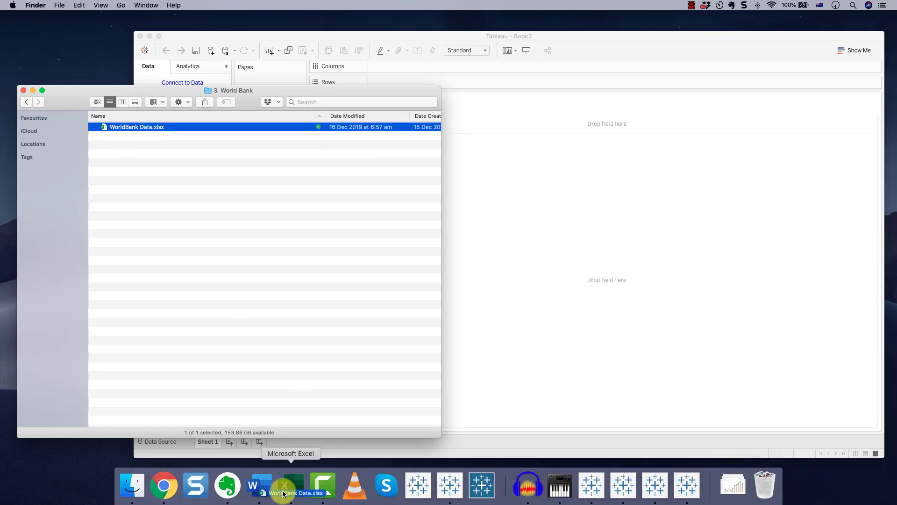
{"action": "left_click", "coordinate": [286, 485]}
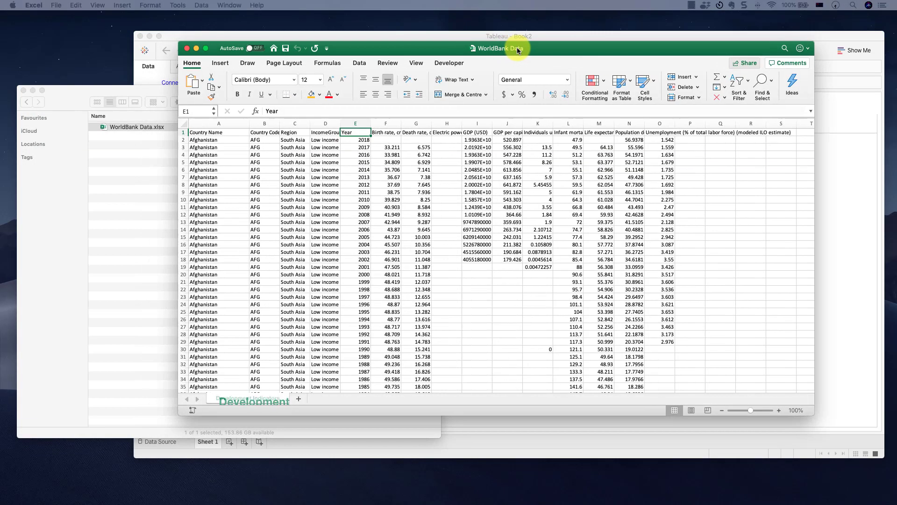
Review the Year, birth rate and 2018 GDP and GDP per capita values in WorldBank Data
{"action": "left_click_drag", "start_coordinate": [517, 47], "coordinate": [500, 55]}
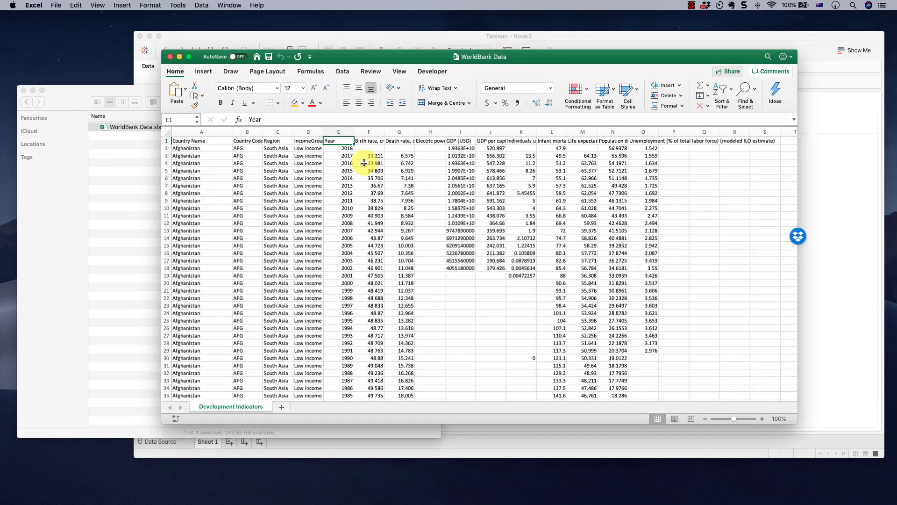
{"action": "scroll", "coordinate": [364, 163], "scroll_direction": "up", "scroll_amount": 7}
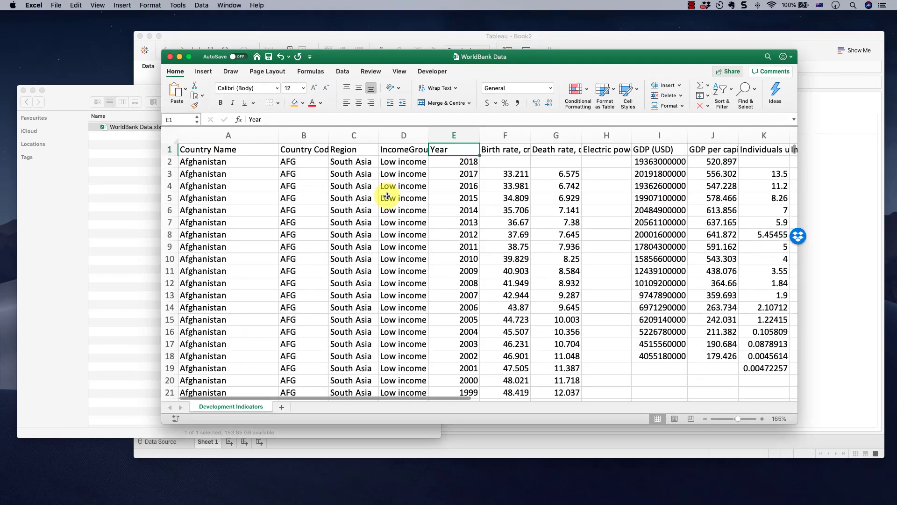
{"action": "left_click_drag", "start_coordinate": [475, 188], "coordinate": [476, 295]}
{"action": "left_click_drag", "start_coordinate": [509, 174], "coordinate": [514, 331]}
{"action": "scroll", "coordinate": [300, 193], "scroll_direction": "right", "scroll_amount": 5}
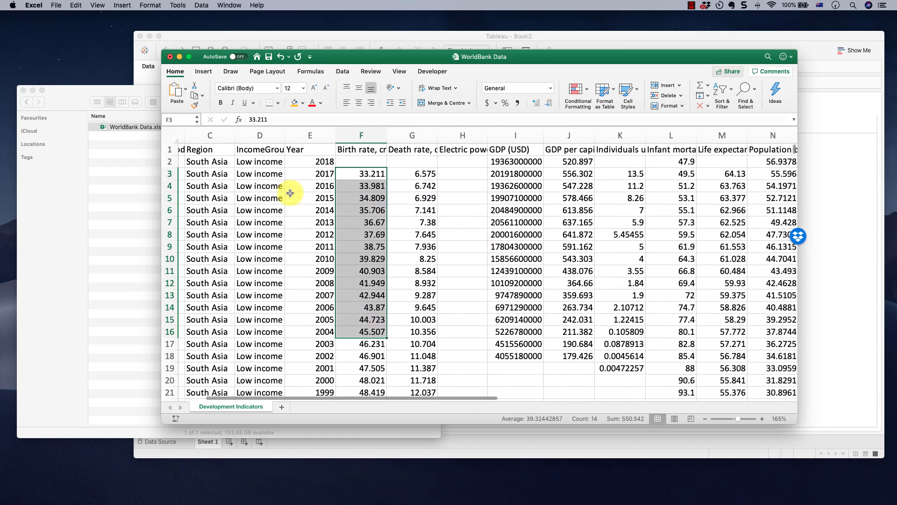
{"action": "left_click", "coordinate": [524, 162]}
{"action": "left_click", "coordinate": [563, 162]}
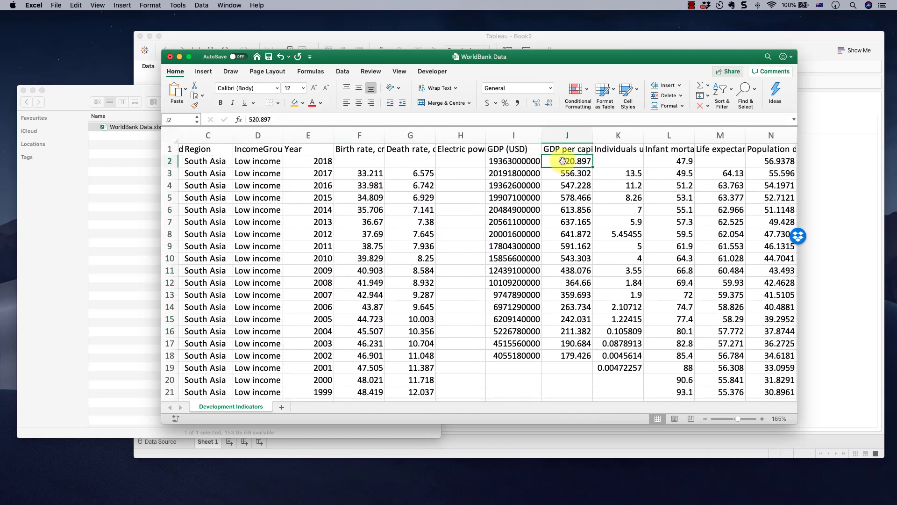
{"action": "left_click", "coordinate": [574, 147]}
Review column K, population and unemployment values, then close the workbook
{"action": "scroll", "coordinate": [637, 150], "scroll_direction": "right", "scroll_amount": 4}
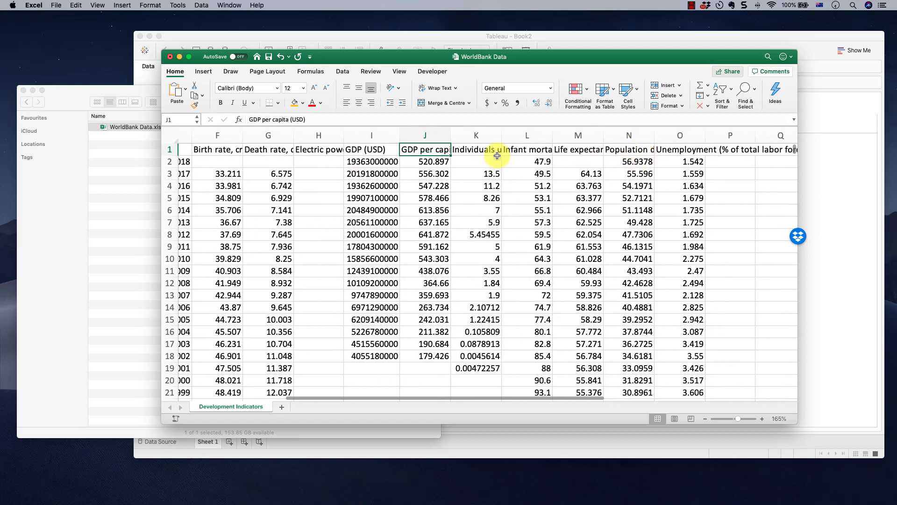
{"action": "left_click_drag", "start_coordinate": [488, 174], "coordinate": [491, 320]}
{"action": "scroll", "coordinate": [511, 231], "scroll_direction": "right", "scroll_amount": 2}
{"action": "left_click_drag", "start_coordinate": [503, 173], "coordinate": [495, 256]}
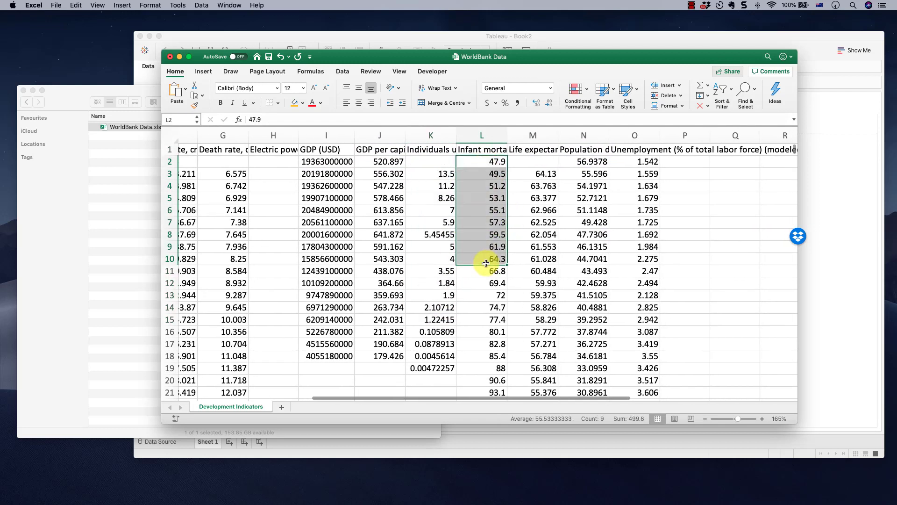
{"action": "left_click_drag", "start_coordinate": [532, 185], "coordinate": [542, 272]}
{"action": "left_click_drag", "start_coordinate": [586, 185], "coordinate": [586, 274]}
{"action": "scroll", "coordinate": [586, 273], "scroll_direction": "down", "scroll_amount": 5}
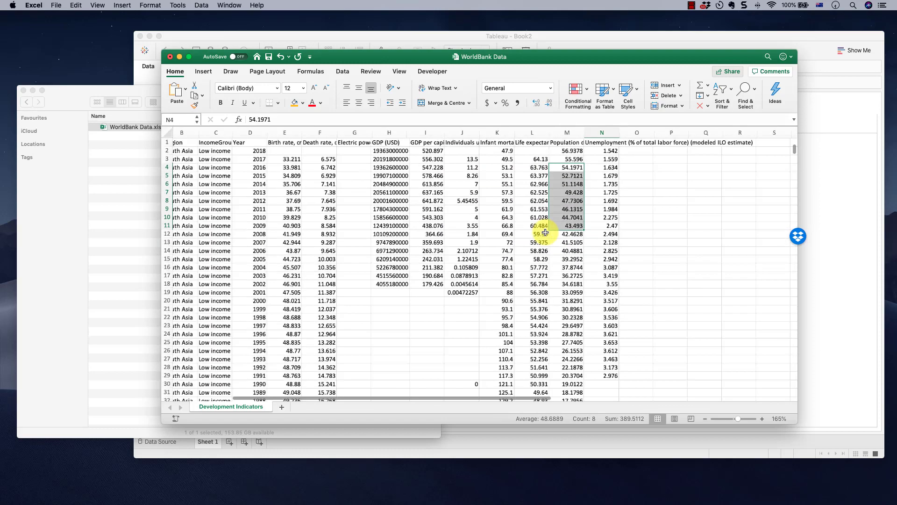
{"action": "left_click_drag", "start_coordinate": [617, 146], "coordinate": [617, 203]}
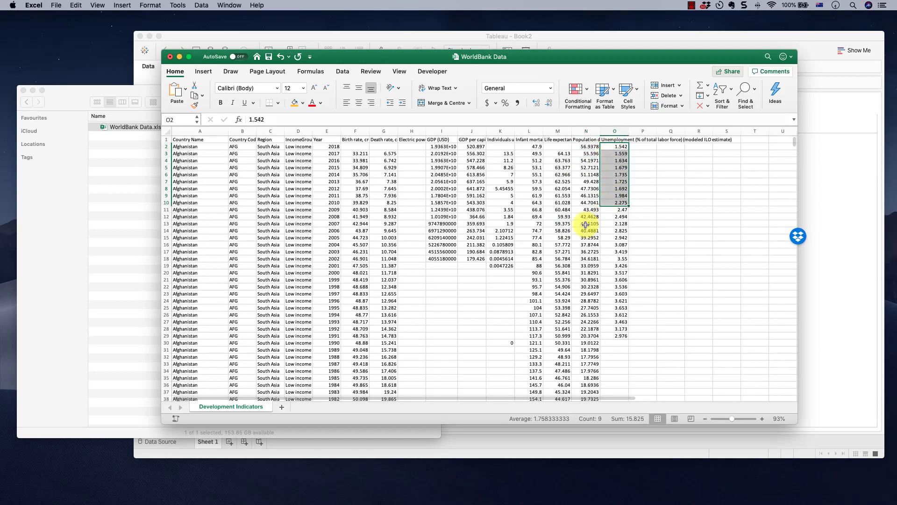
{"action": "left_click", "coordinate": [170, 57]}
Discard the WorldBank changes and open the Median Pay Cities workbook from the '4. Glassdoor' folder
{"action": "left_click", "coordinate": [447, 111]}
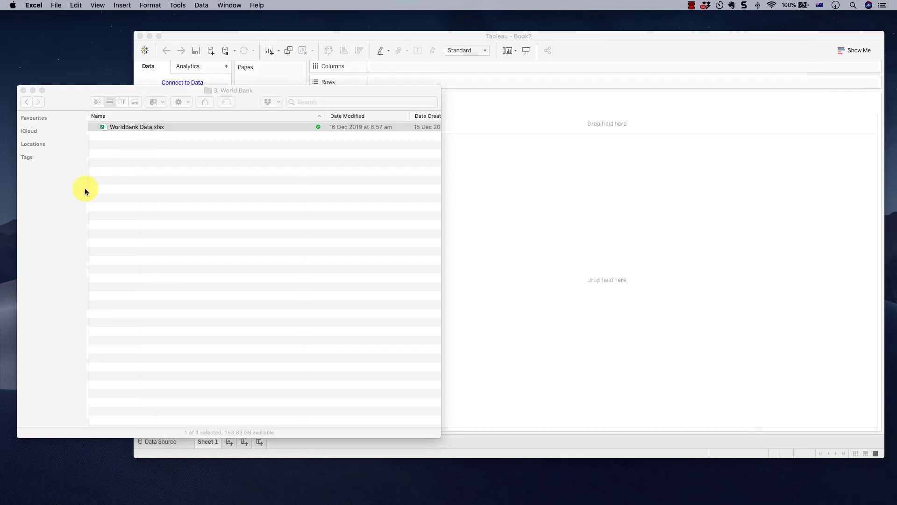
{"action": "left_click", "coordinate": [119, 164]}
{"action": "left_click", "coordinate": [27, 102]}
{"action": "double_click", "coordinate": [128, 153]}
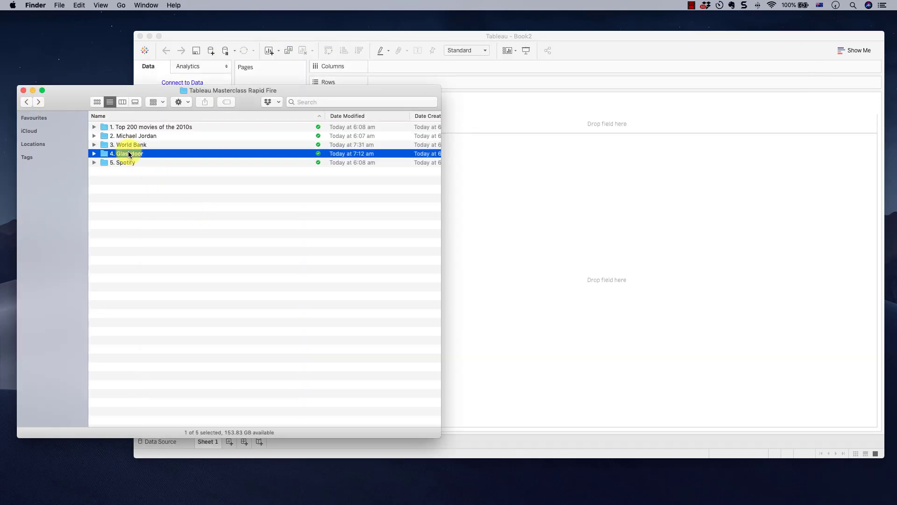
{"action": "left_click", "coordinate": [141, 128]}
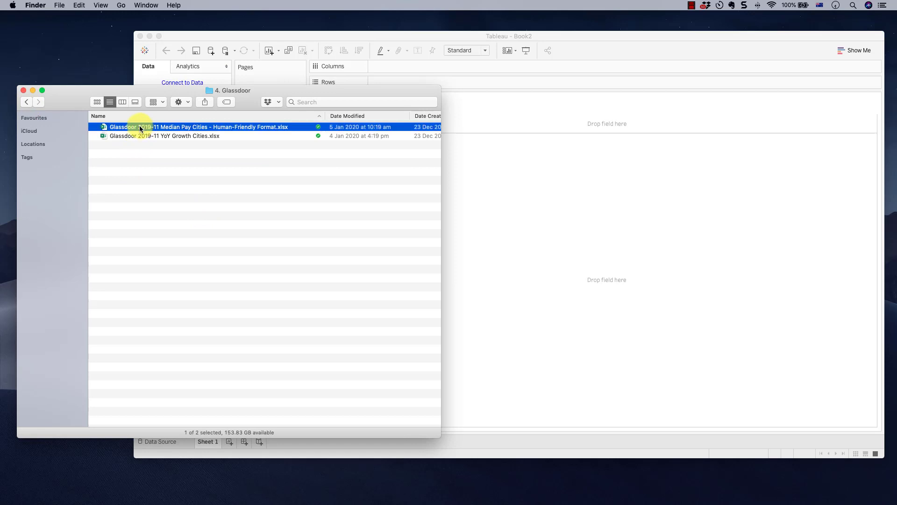
{"action": "double_click", "coordinate": [125, 127]}
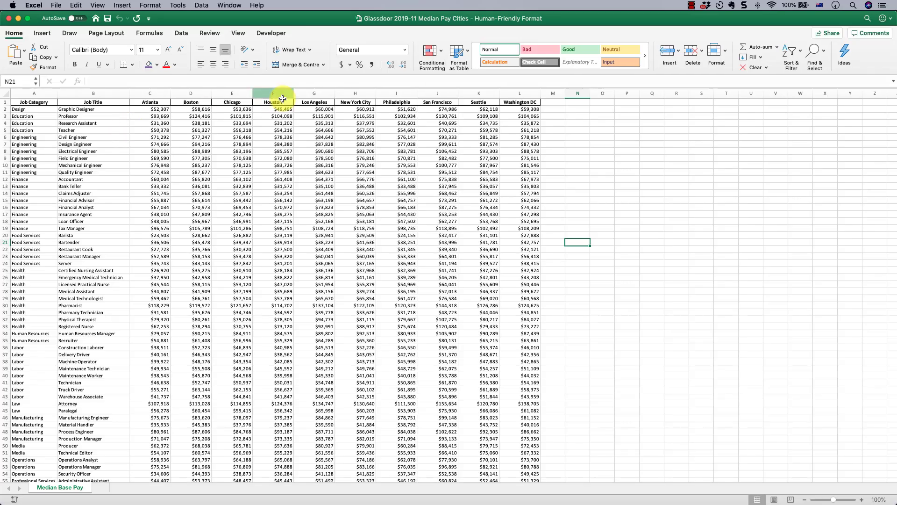
Review city salaries, the Insurance Agent row, job categories and job titles in the Median Pay sheet
{"action": "scroll", "coordinate": [174, 186], "scroll_direction": "up", "scroll_amount": 5}
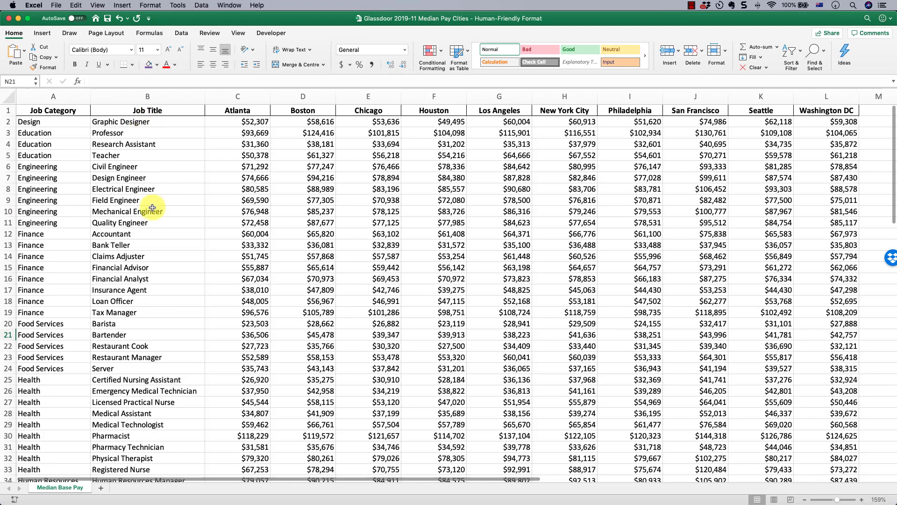
{"action": "mouse_move", "coordinate": [240, 120]}
{"action": "left_mouse_down"}
{"action": "mouse_move", "coordinate": [519, 303]}
{"action": "mouse_move", "coordinate": [591, 323]}
{"action": "left_mouse_up"}
{"action": "left_click", "coordinate": [428, 230]}
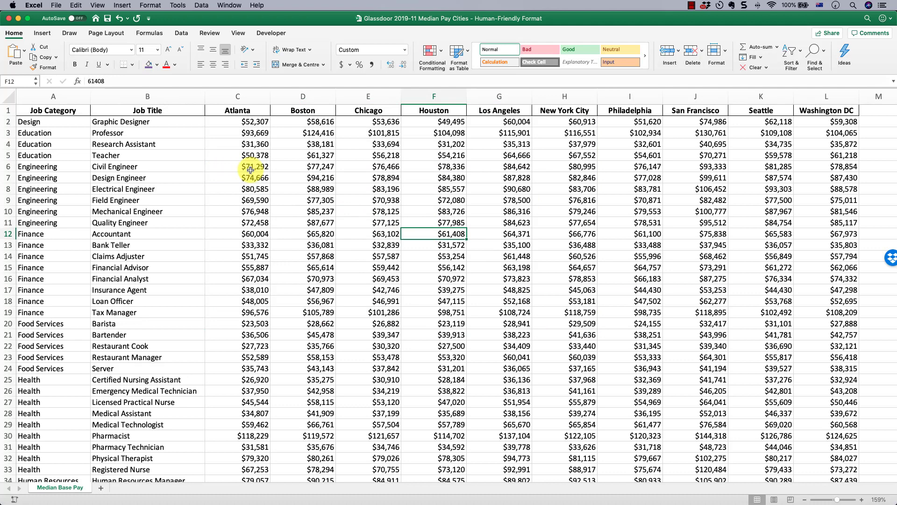
{"action": "mouse_move", "coordinate": [236, 110]}
{"action": "left_mouse_down"}
{"action": "mouse_move", "coordinate": [845, 84]}
{"action": "mouse_move", "coordinate": [833, 348]}
{"action": "left_mouse_up"}
{"action": "left_click_drag", "start_coordinate": [243, 201], "coordinate": [607, 381]}
{"action": "left_click_drag", "start_coordinate": [815, 289], "coordinate": [243, 289]}
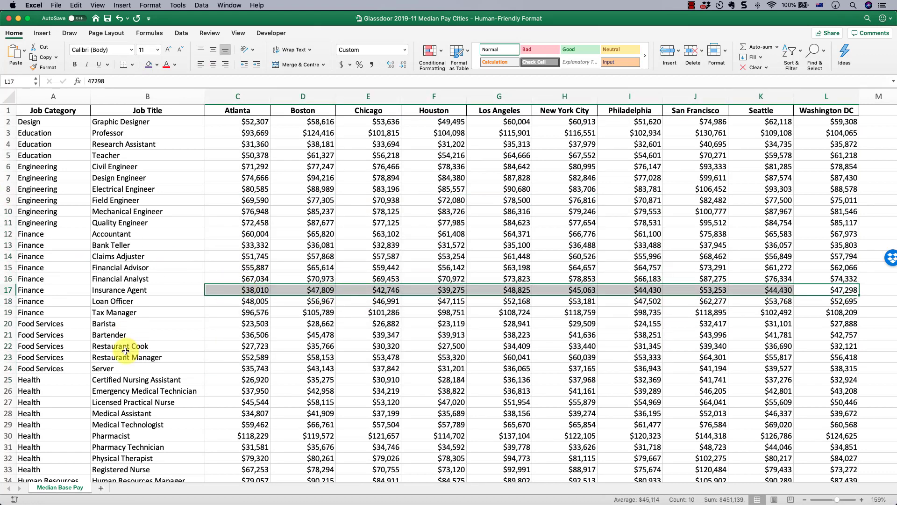
{"action": "left_click_drag", "start_coordinate": [39, 112], "coordinate": [47, 456]}
{"action": "left_click_drag", "start_coordinate": [105, 212], "coordinate": [102, 456]}
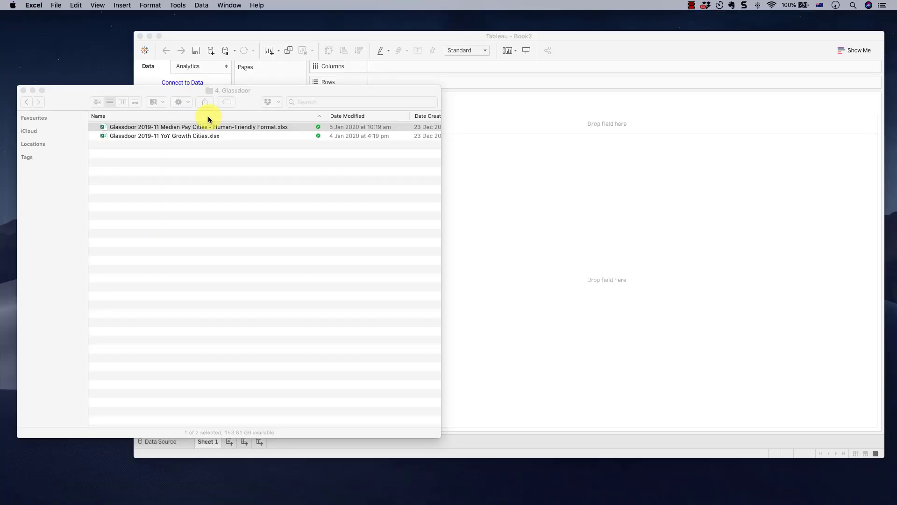
Open Glassdoor 2019-11 YoY Growth Cities.xlsx, browse the Chicago through Boston sheets, and close it
{"action": "left_click", "coordinate": [186, 136]}
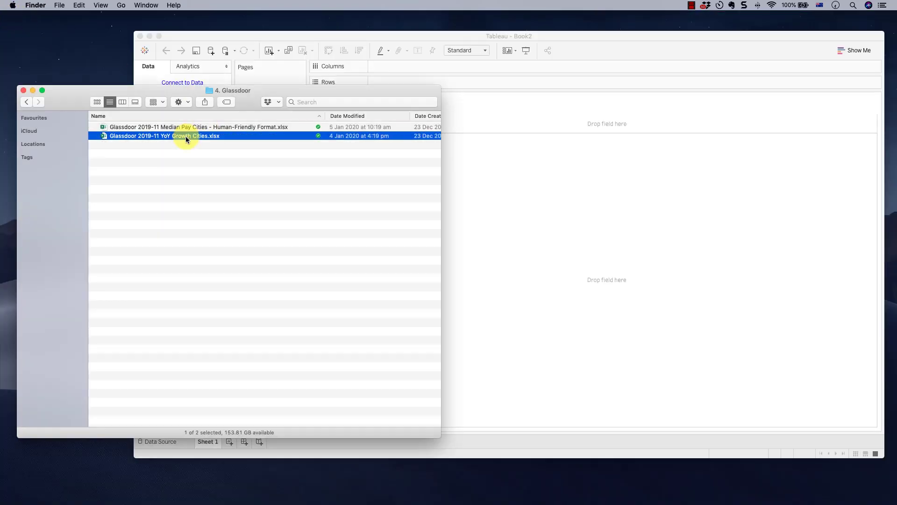
{"action": "double_click", "coordinate": [186, 136]}
{"action": "left_click", "coordinate": [84, 487]}
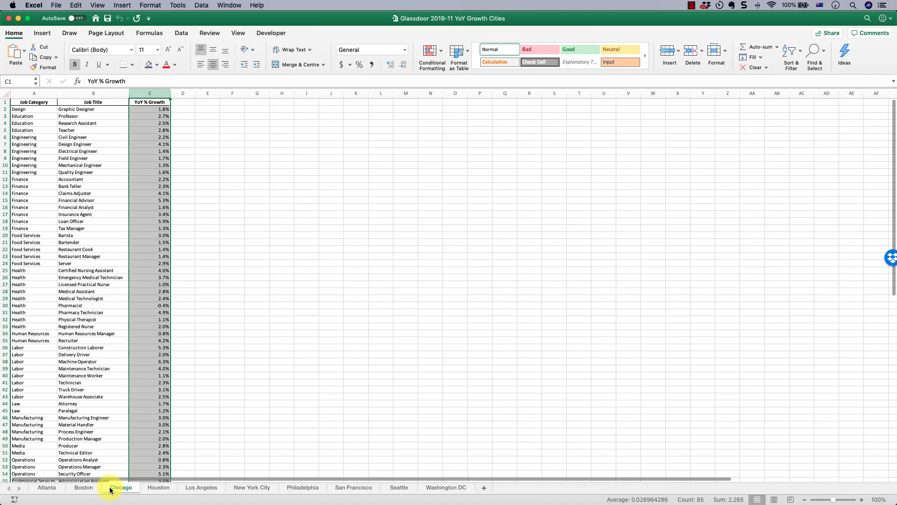
{"action": "left_click", "coordinate": [159, 486]}
{"action": "left_click", "coordinate": [148, 179]}
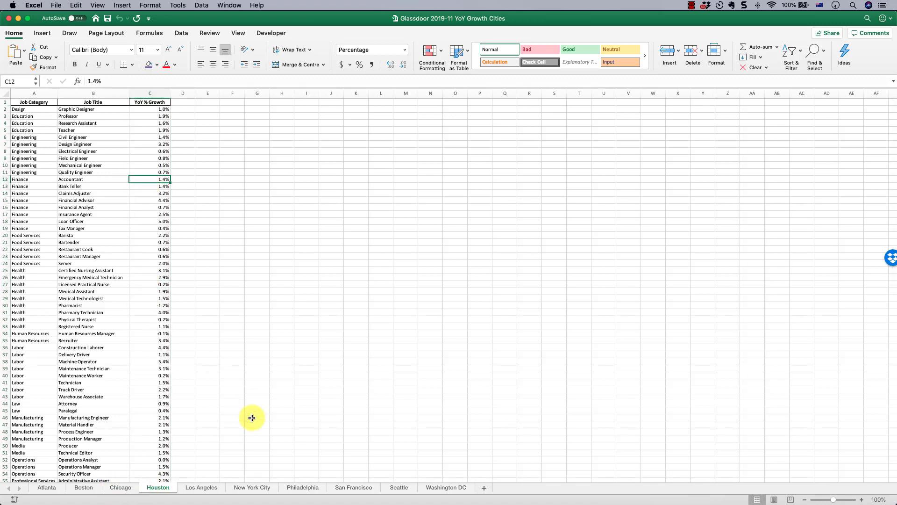
{"action": "left_click", "coordinate": [200, 487]}
{"action": "left_click", "coordinate": [252, 487]}
{"action": "left_click", "coordinate": [353, 487]}
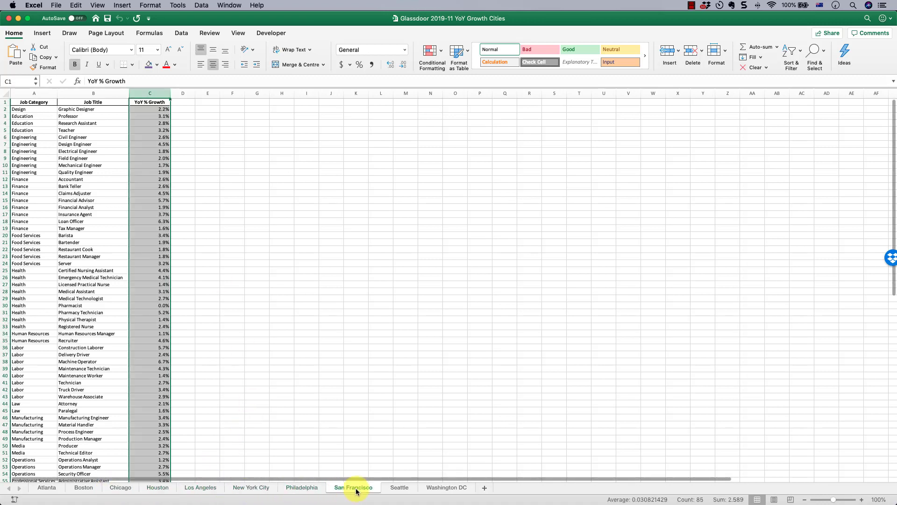
{"action": "left_click", "coordinate": [399, 487]}
{"action": "left_click", "coordinate": [446, 487]}
{"action": "left_click", "coordinate": [93, 491]}
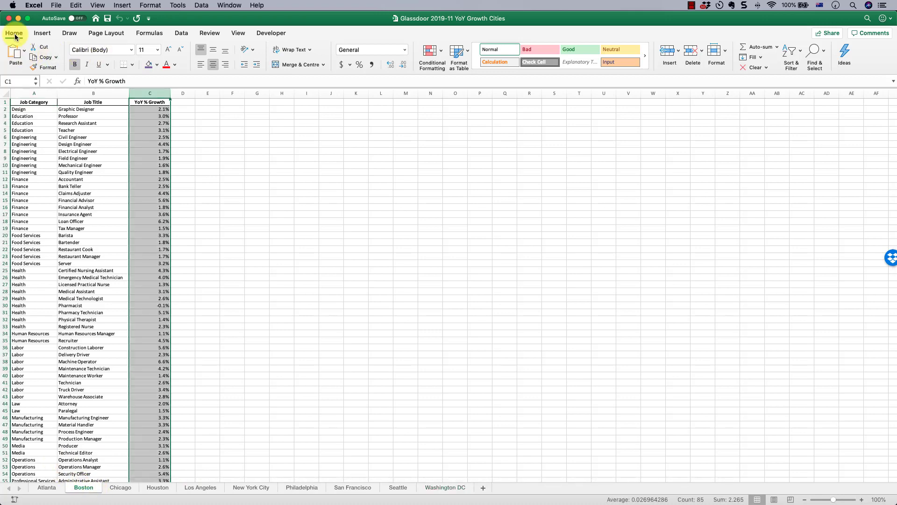
{"action": "left_click", "coordinate": [9, 19]}
Open Spotify2018-top100.csv from the '5. Spotify' folder in Excel
{"action": "left_click", "coordinate": [29, 102]}
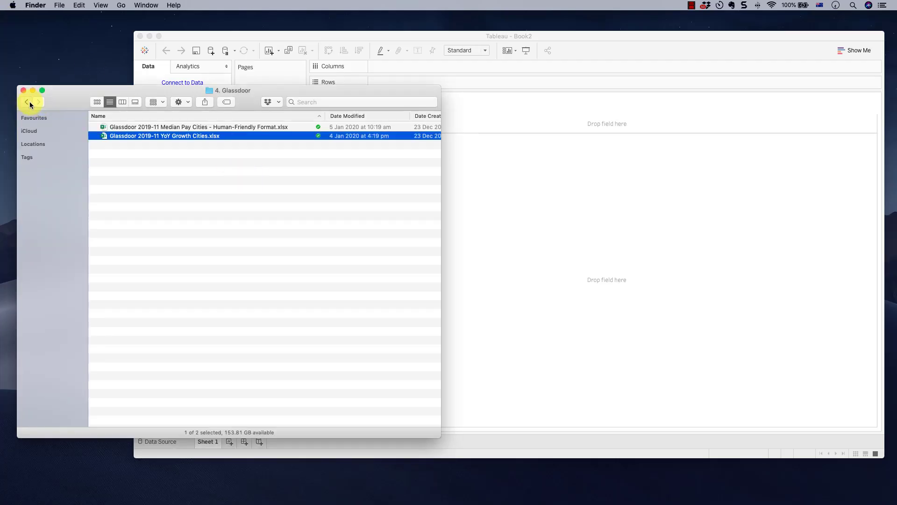
{"action": "double_click", "coordinate": [123, 162]}
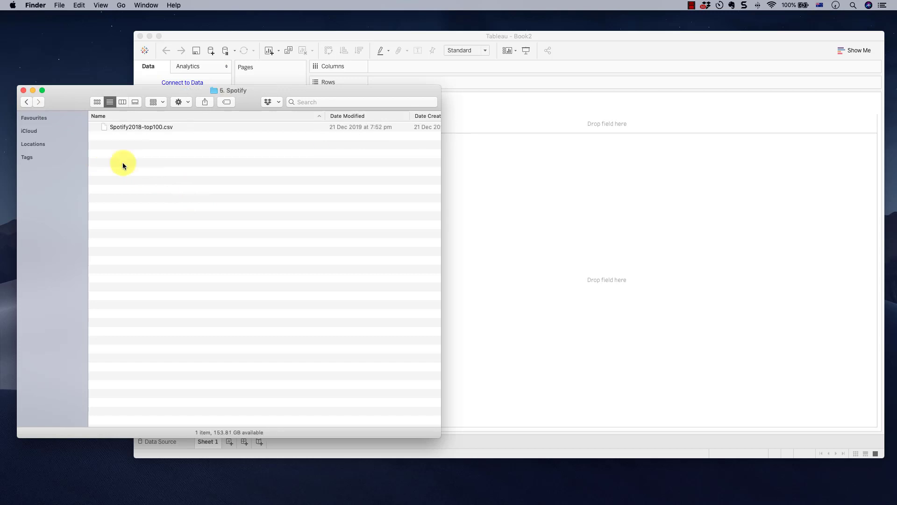
{"action": "left_click", "coordinate": [109, 130]}
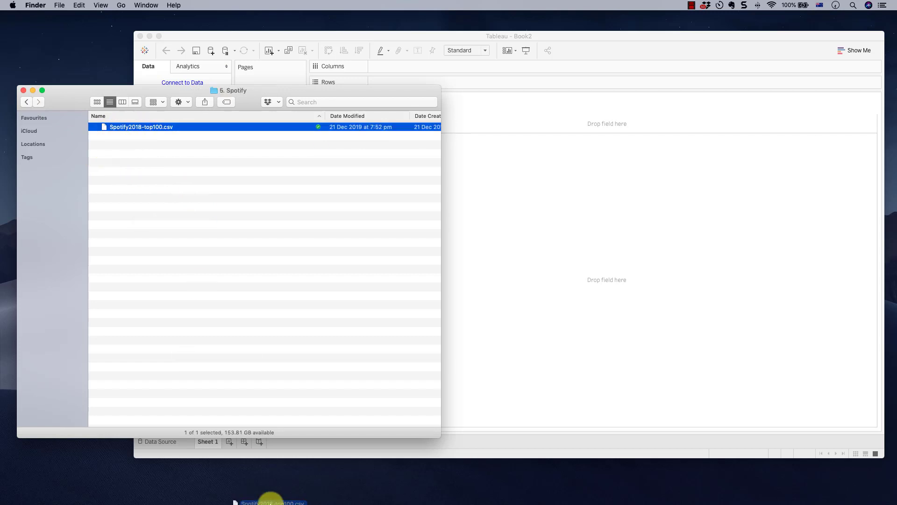
{"action": "left_click_drag", "start_coordinate": [270, 500], "coordinate": [289, 488]}
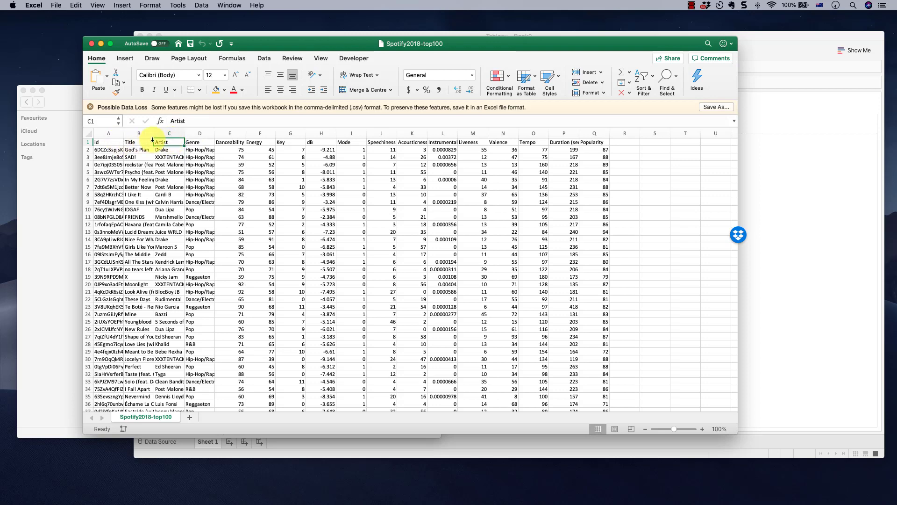
Autofit all columns, review the Artist, Genre, Speechiness and Valence columns, then close the file
{"action": "left_click", "coordinate": [89, 134]}
{"action": "double_click", "coordinate": [186, 134]}
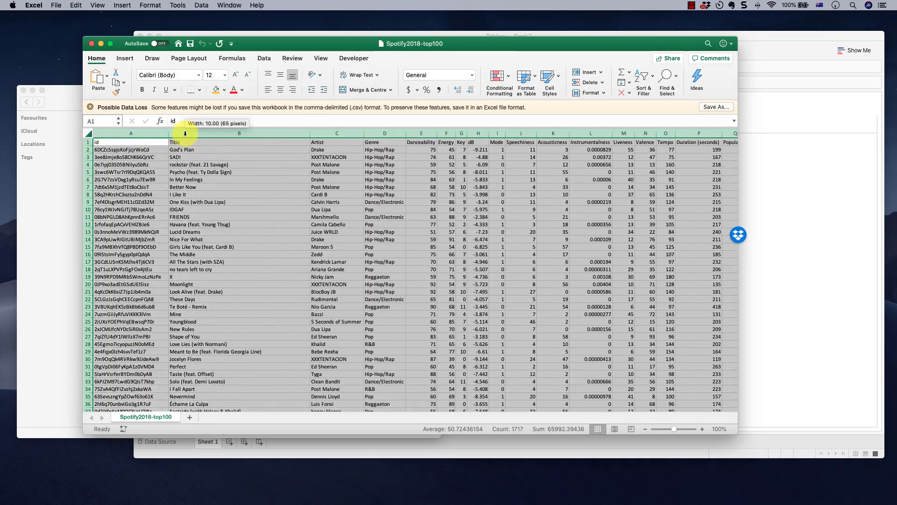
{"action": "left_click", "coordinate": [183, 157]}
{"action": "left_click", "coordinate": [347, 164]}
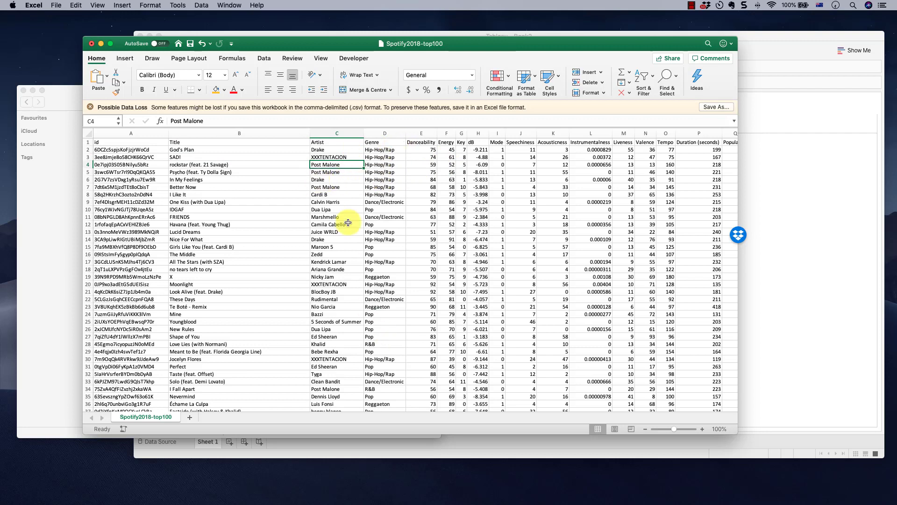
{"action": "scroll", "coordinate": [373, 205], "scroll_direction": "right", "scroll_amount": 2}
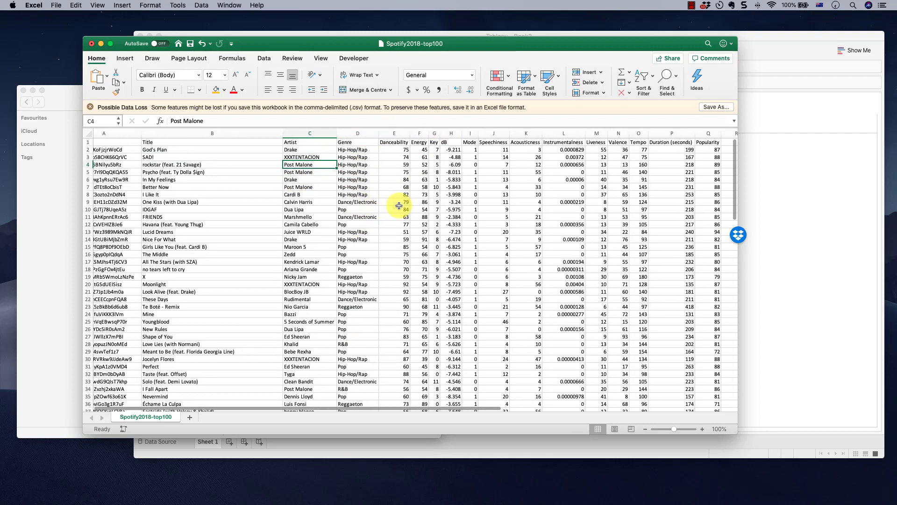
{"action": "left_click", "coordinate": [320, 336]}
{"action": "left_click", "coordinate": [363, 143]}
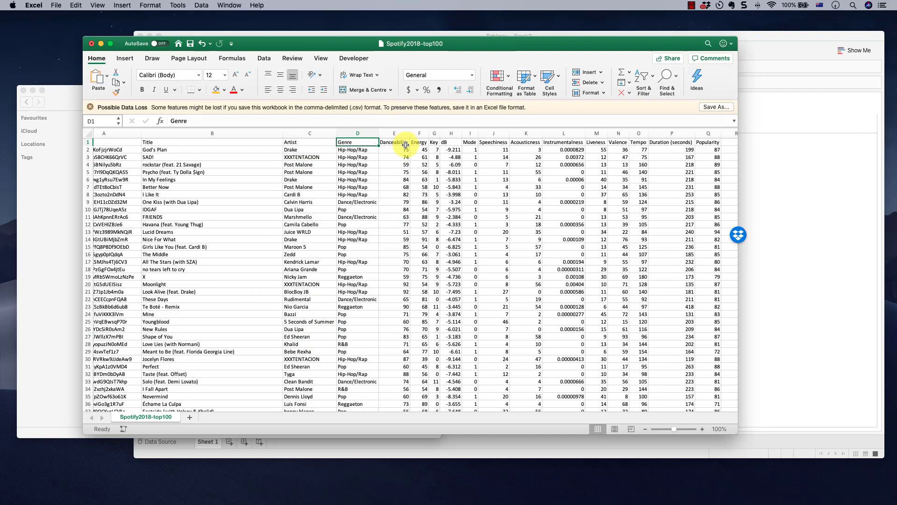
{"action": "scroll", "coordinate": [452, 142], "scroll_direction": "right", "scroll_amount": 3}
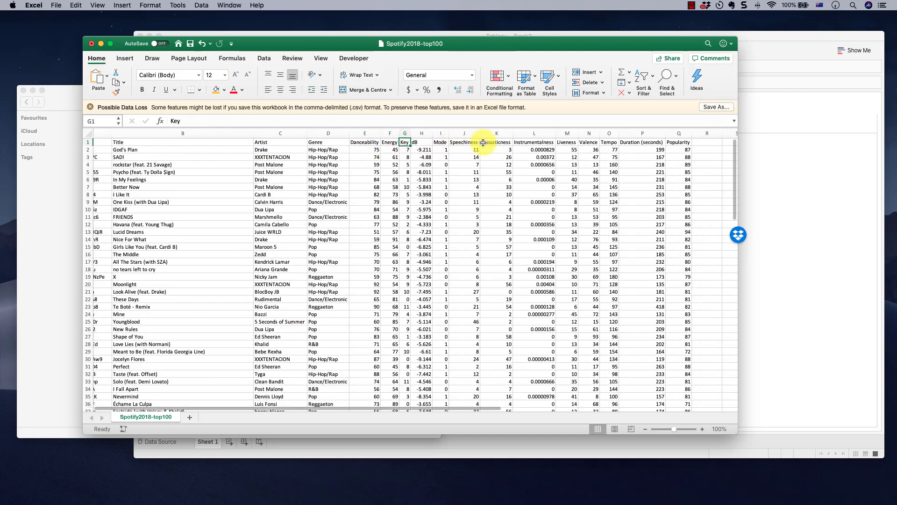
{"action": "left_click", "coordinate": [412, 133]}
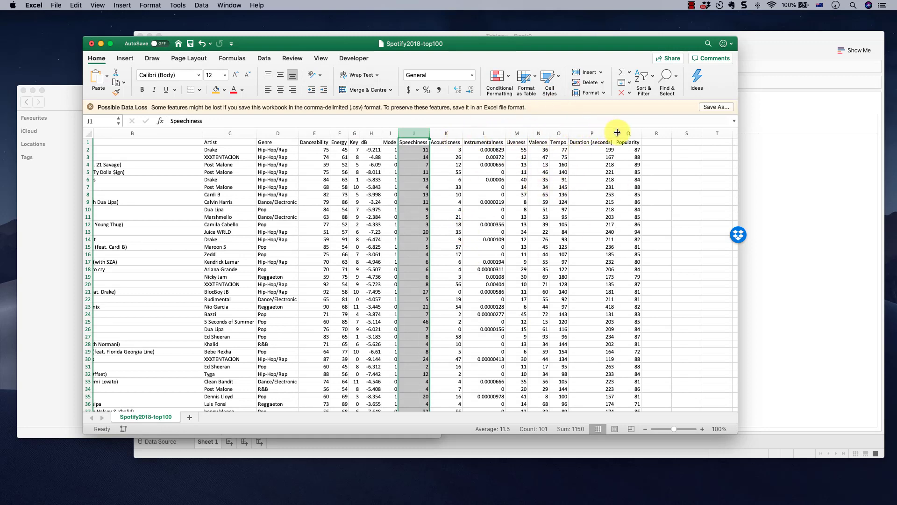
{"action": "left_click", "coordinate": [539, 134]}
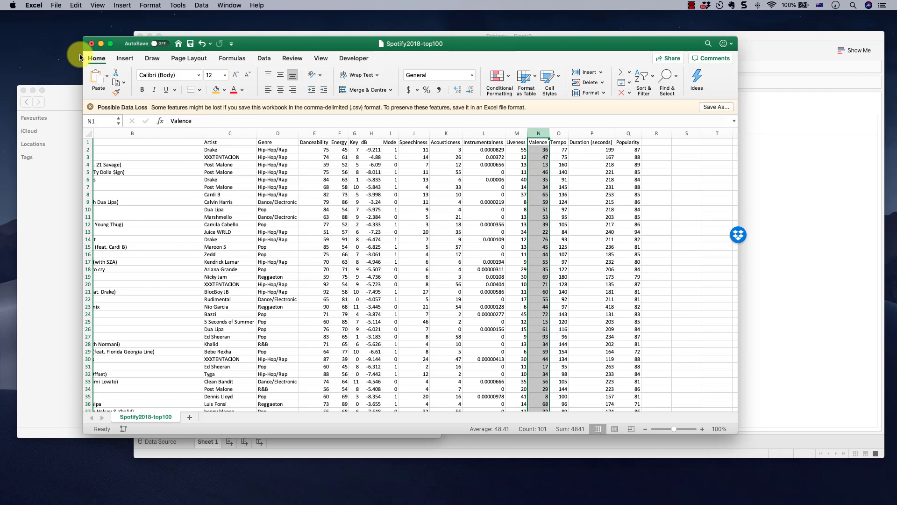
{"action": "left_click", "coordinate": [92, 44]}
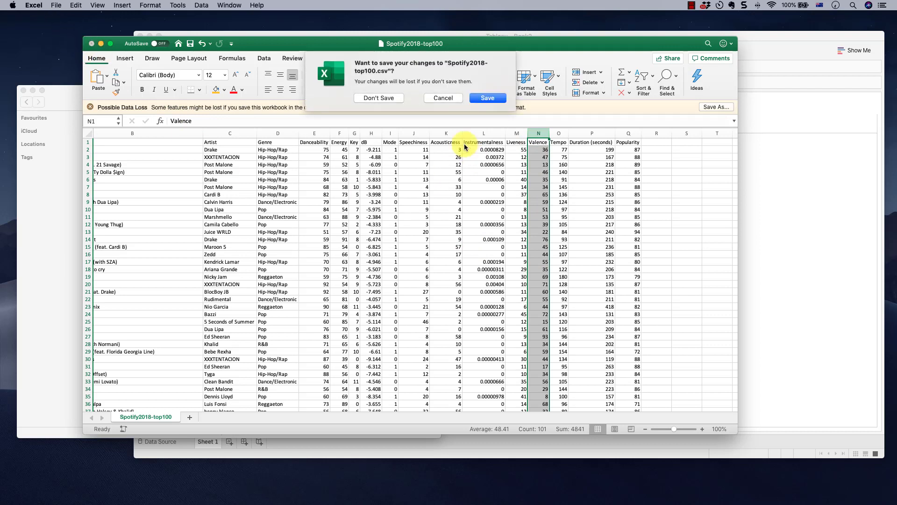
Discard the Spotify changes and return Finder to the parent course folder
{"action": "left_click", "coordinate": [378, 99]}
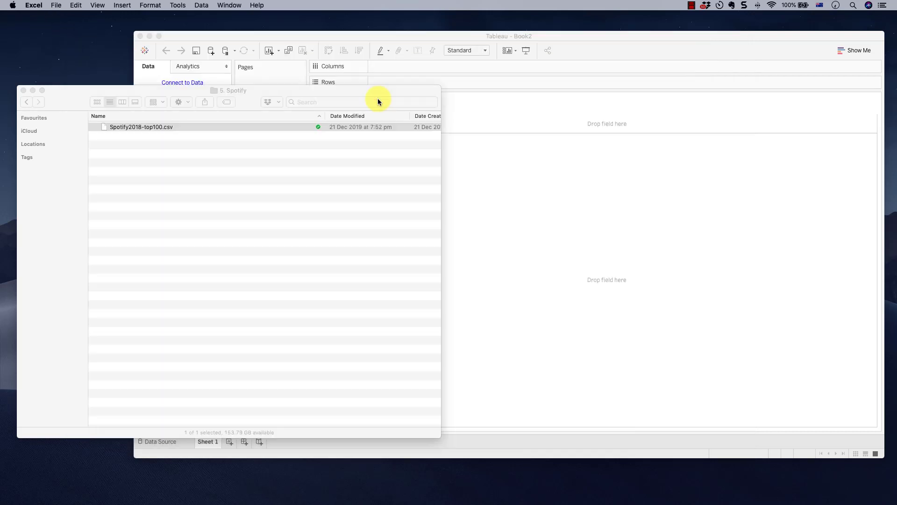
{"action": "left_click", "coordinate": [124, 168]}
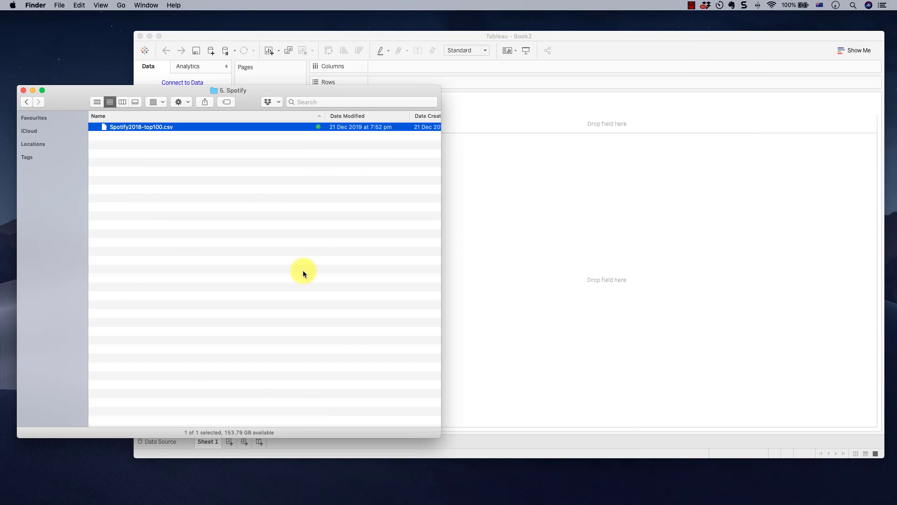
{"action": "left_click", "coordinate": [27, 102]}
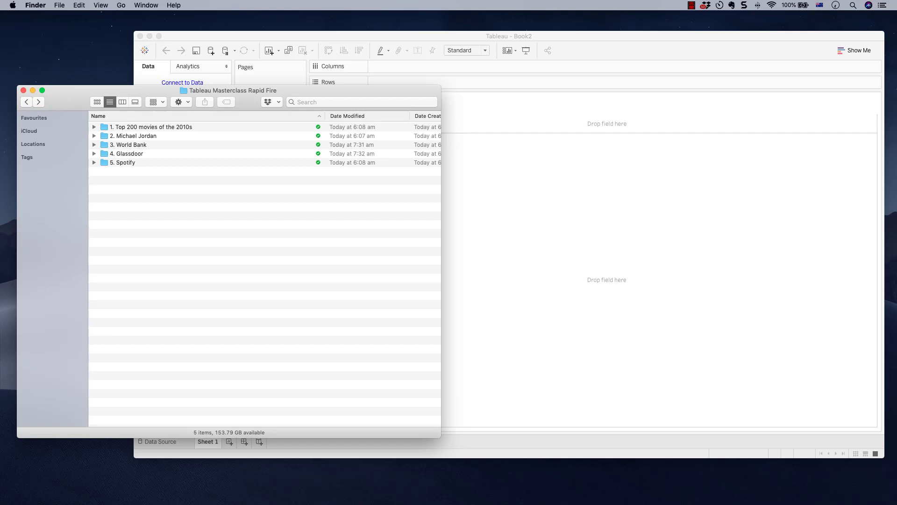
Start a five-minute focus countdown and open the '1. Top 200 movies of the 2010s' folder
{"action": "left_click", "coordinate": [720, 5]}
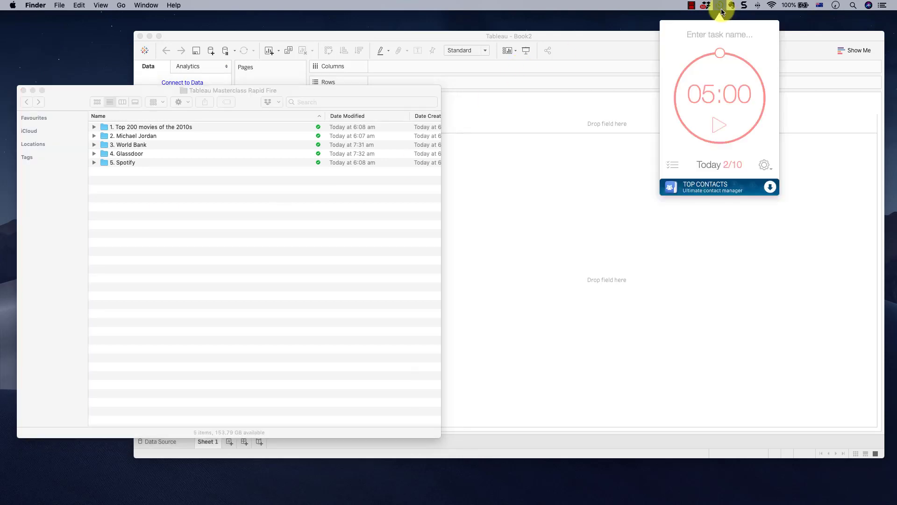
{"action": "left_click", "coordinate": [722, 135]}
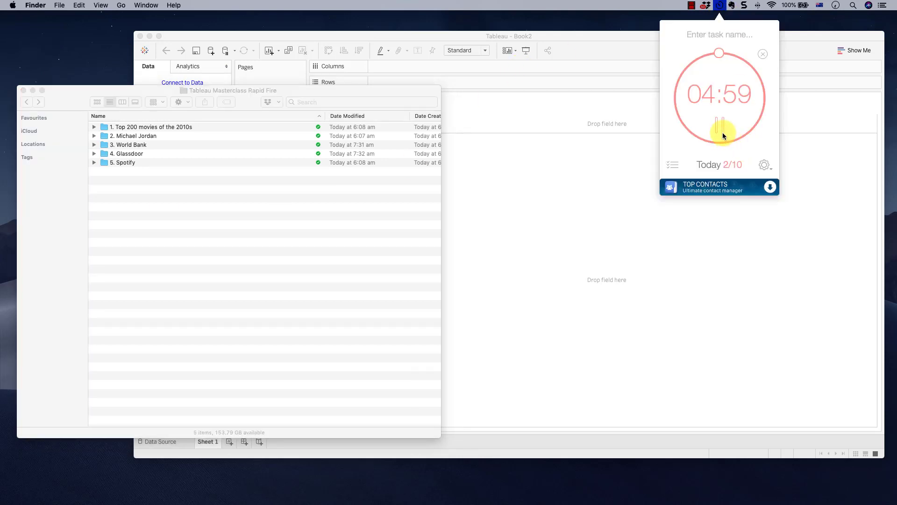
{"action": "left_click", "coordinate": [275, 229]}
{"action": "double_click", "coordinate": [148, 128]}
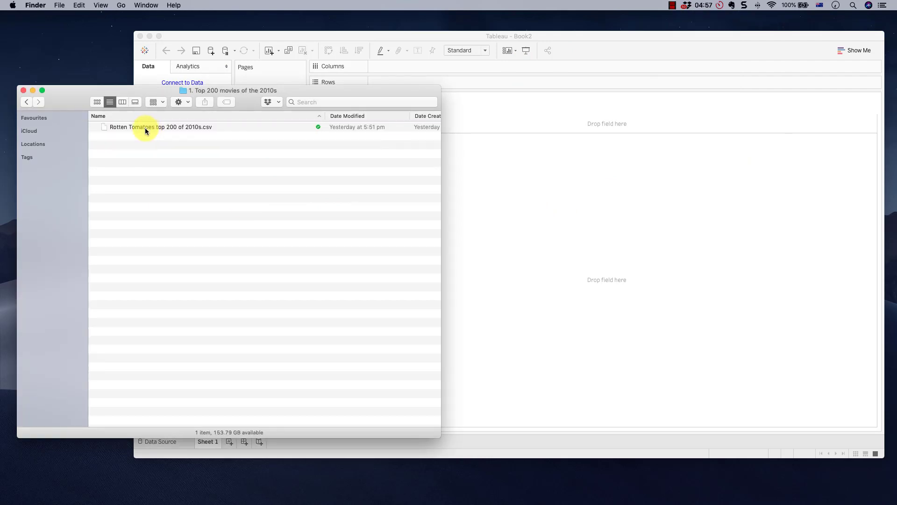
Load the Rotten Tomatoes CSV and plot Audience Score against Critics Score on Sheet 1
{"action": "left_click_drag", "start_coordinate": [149, 127], "coordinate": [528, 229]}
{"action": "left_click", "coordinate": [529, 273]}
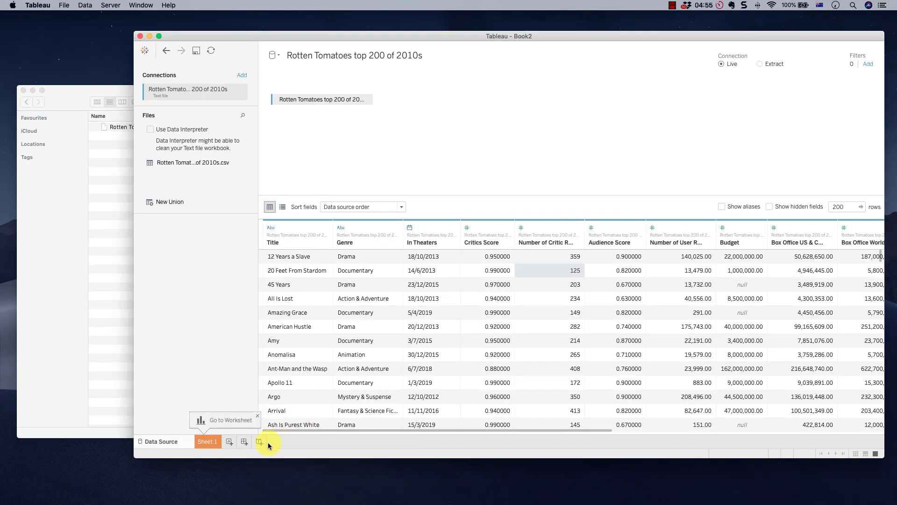
{"action": "left_click", "coordinate": [207, 441]}
{"action": "left_click", "coordinate": [181, 273]}
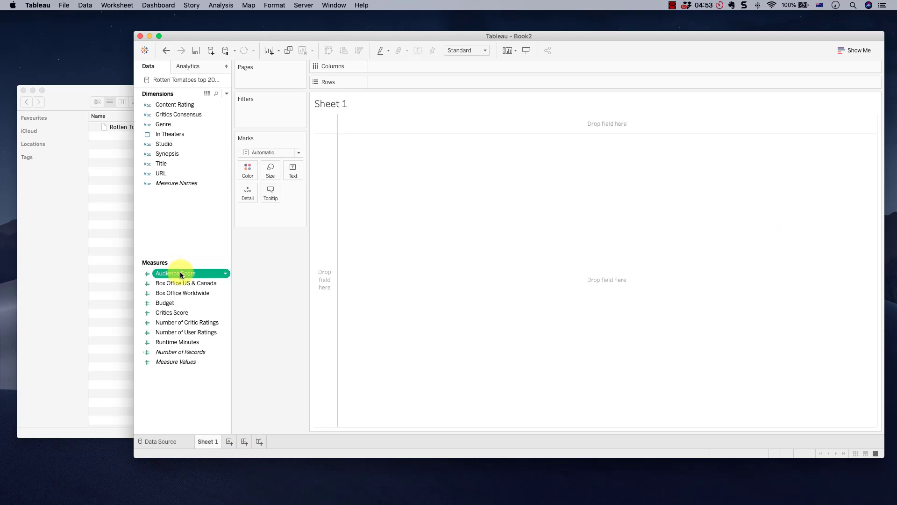
{"action": "double_click", "coordinate": [181, 273]}
{"action": "double_click", "coordinate": [180, 312]}
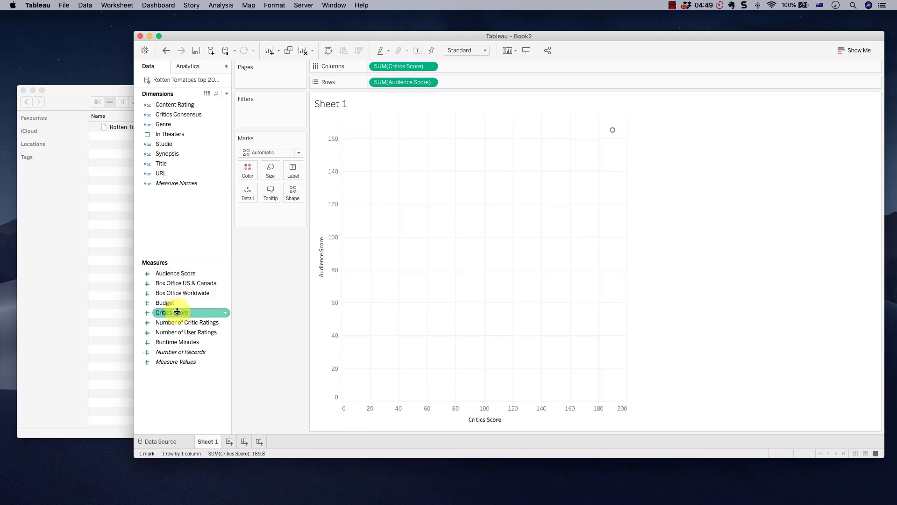
Colour the marks by Genre and add Title to Detail for one mark per film
{"action": "double_click", "coordinate": [165, 125]}
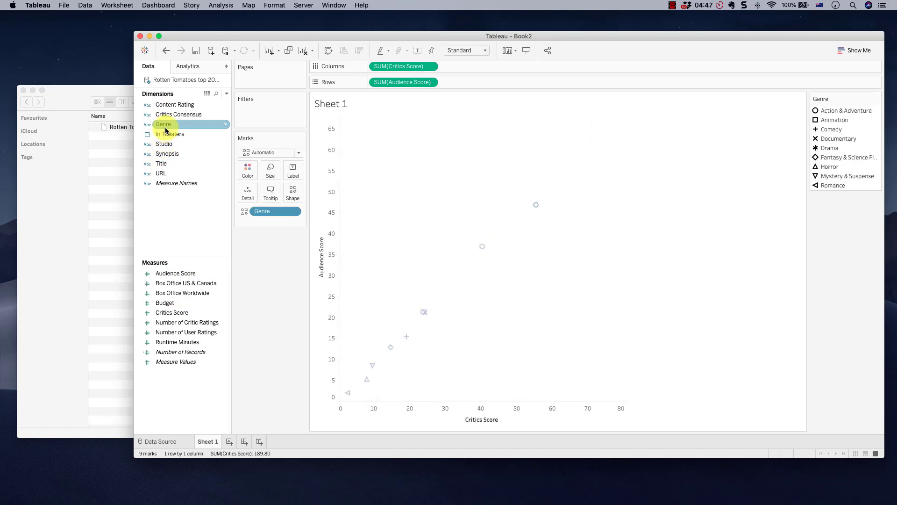
{"action": "left_click_drag", "start_coordinate": [255, 211], "coordinate": [246, 176]}
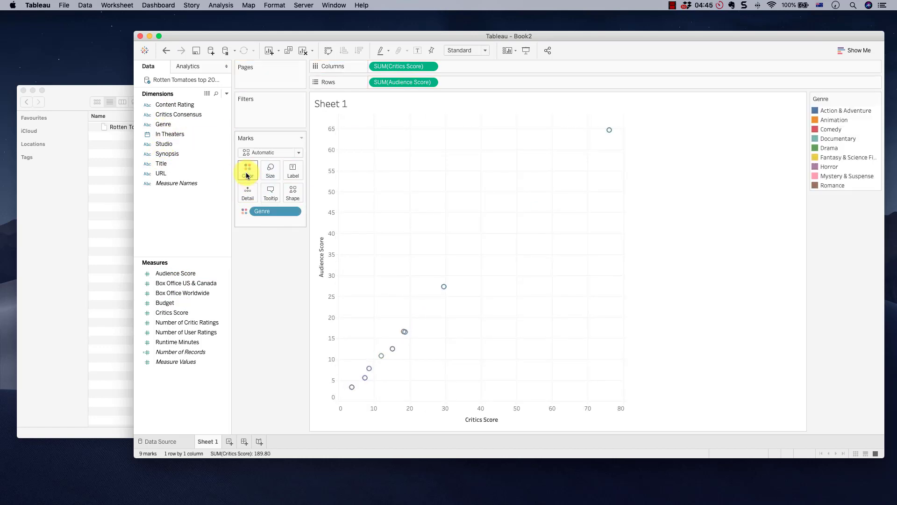
{"action": "left_click", "coordinate": [163, 163]}
{"action": "left_click_drag", "start_coordinate": [163, 163], "coordinate": [246, 192]}
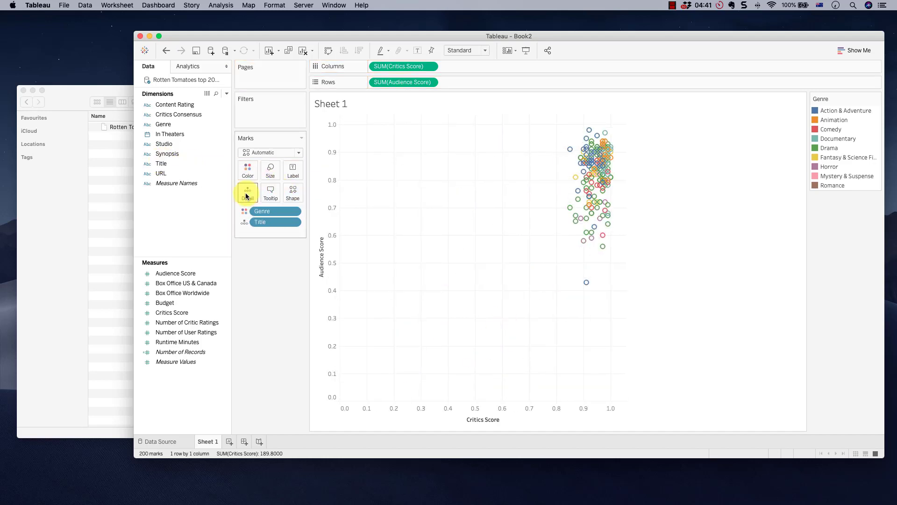
Stop the Audience Score axis from including zero
{"action": "left_click", "coordinate": [324, 211]}
{"action": "right_click", "coordinate": [324, 212]}
{"action": "left_click", "coordinate": [332, 215]}
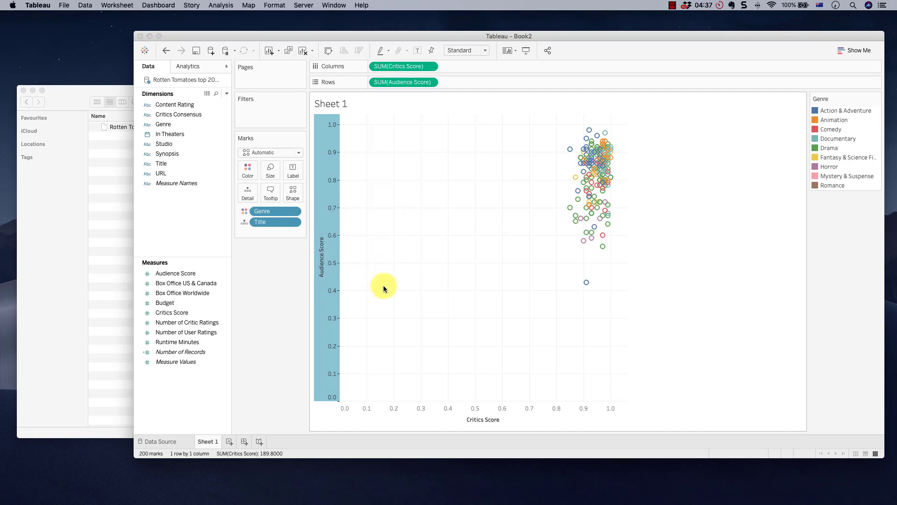
{"action": "left_click", "coordinate": [565, 161]}
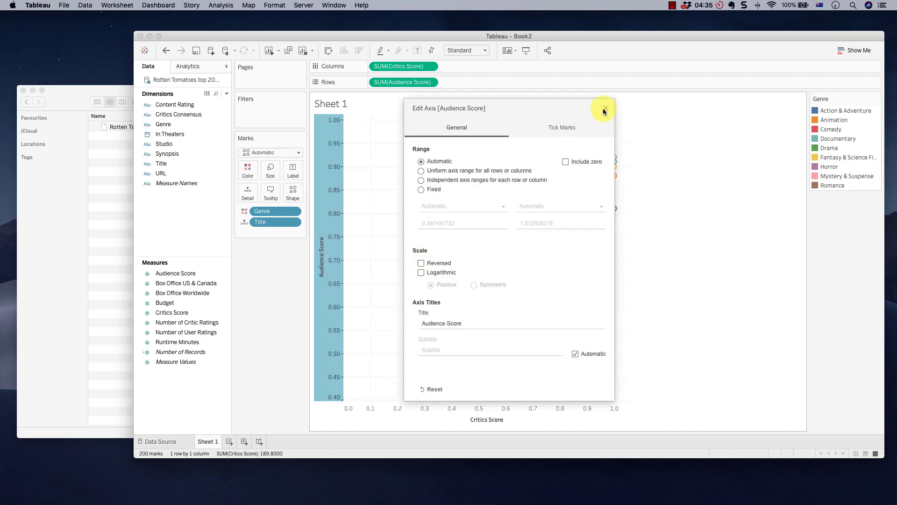
Stop the Critics Score axis from including zero and size marks by Box Office Worldwide
{"action": "left_click", "coordinate": [605, 108]}
{"action": "left_click", "coordinate": [400, 410]}
{"action": "right_click", "coordinate": [400, 410]}
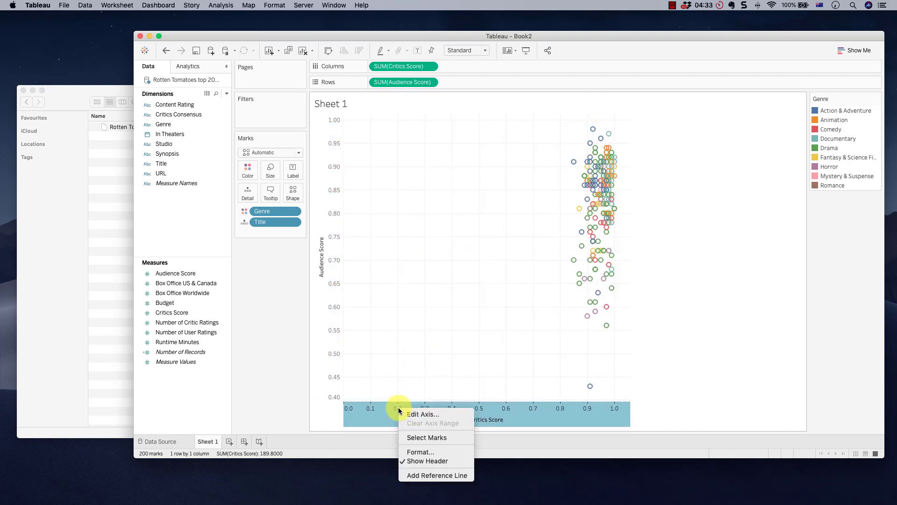
{"action": "left_click", "coordinate": [403, 413]}
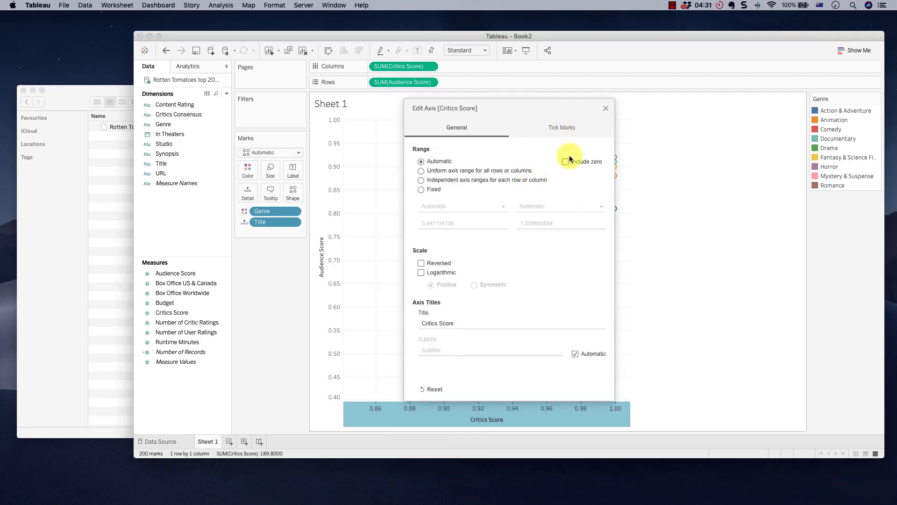
{"action": "left_click", "coordinate": [565, 161]}
{"action": "left_click", "coordinate": [605, 108]}
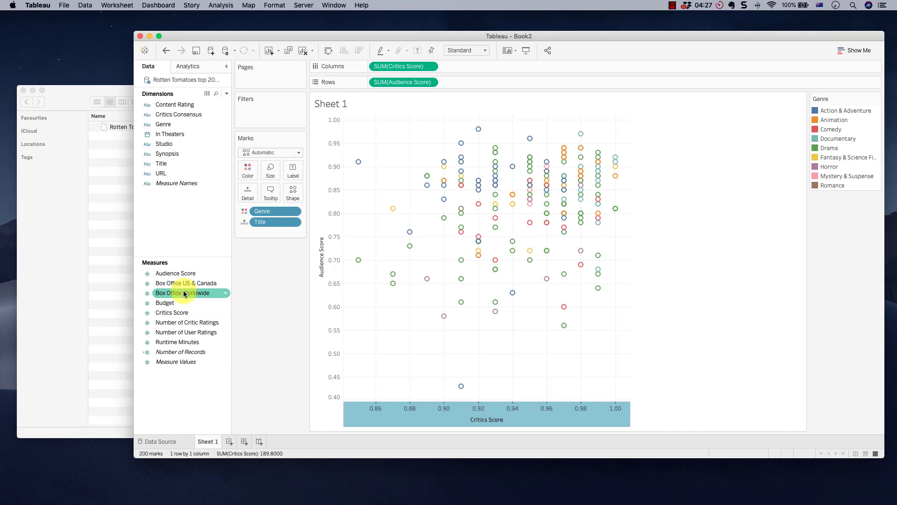
{"action": "left_click_drag", "start_coordinate": [185, 293], "coordinate": [275, 170]}
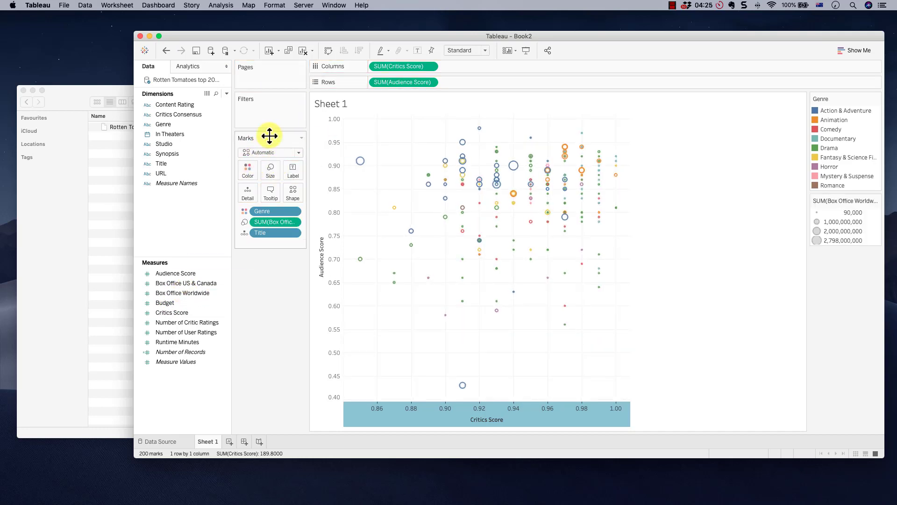
Make the marks larger filled circles at 80% opacity
{"action": "left_click", "coordinate": [258, 153]}
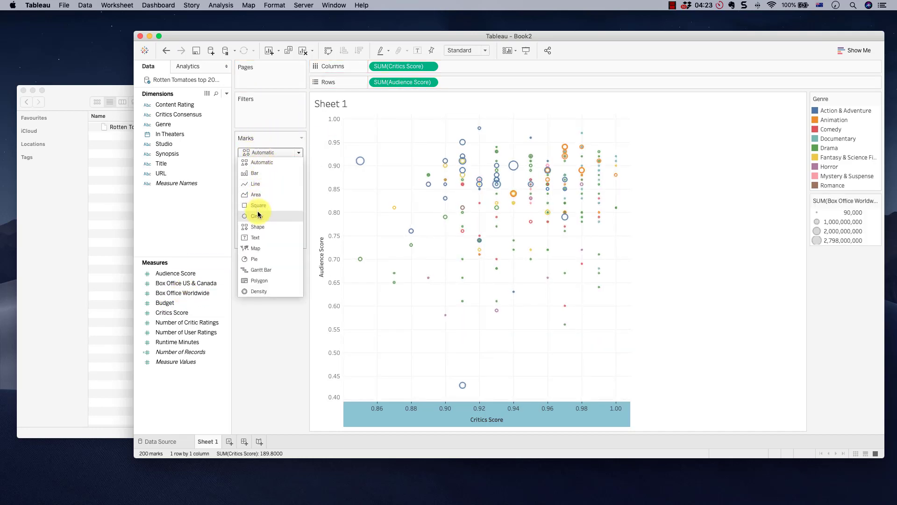
{"action": "left_click", "coordinate": [258, 216]}
{"action": "left_click", "coordinate": [270, 173]}
{"action": "left_click_drag", "start_coordinate": [302, 194], "coordinate": [305, 195]}
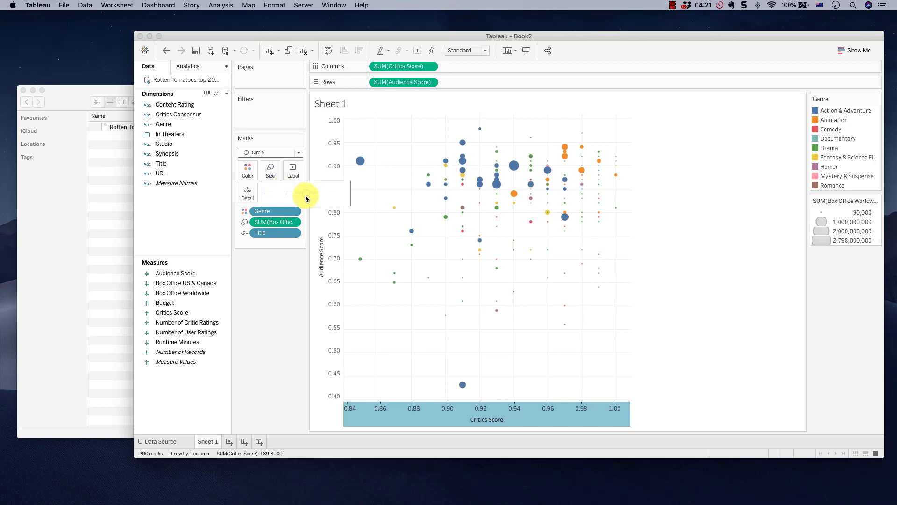
{"action": "left_click", "coordinate": [258, 176]}
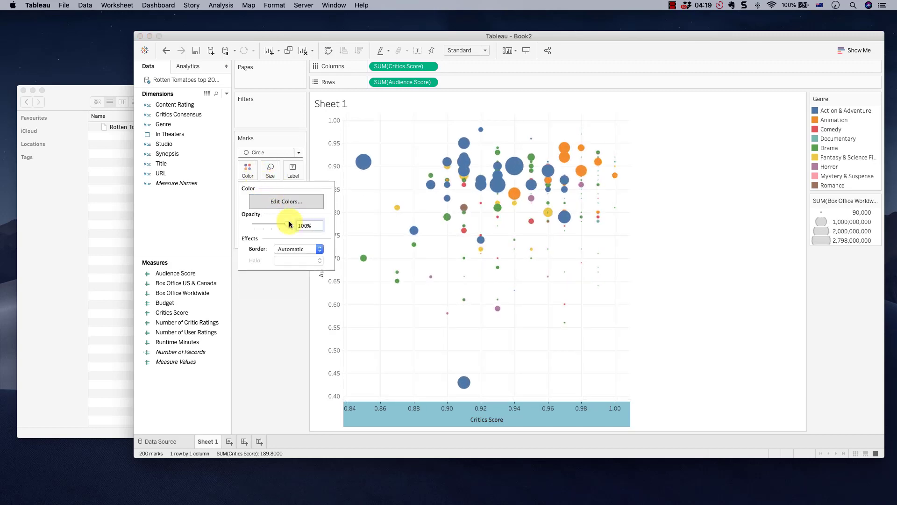
{"action": "left_click_drag", "start_coordinate": [288, 225], "coordinate": [281, 224]}
{"action": "left_click", "coordinate": [280, 252]}
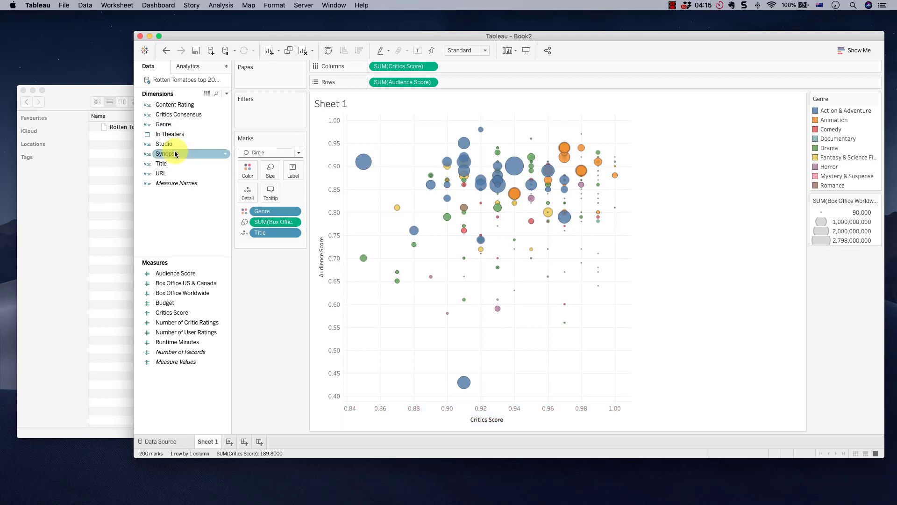
Add Synopsis to the tooltip and check the film tooltips
{"action": "left_click_drag", "start_coordinate": [166, 161], "coordinate": [270, 192]}
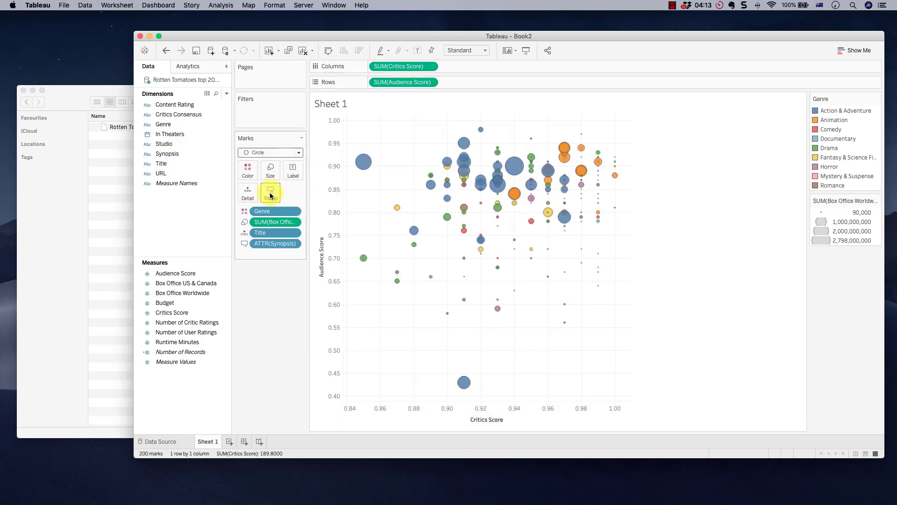
{"action": "mouse_move", "coordinate": [545, 168]}
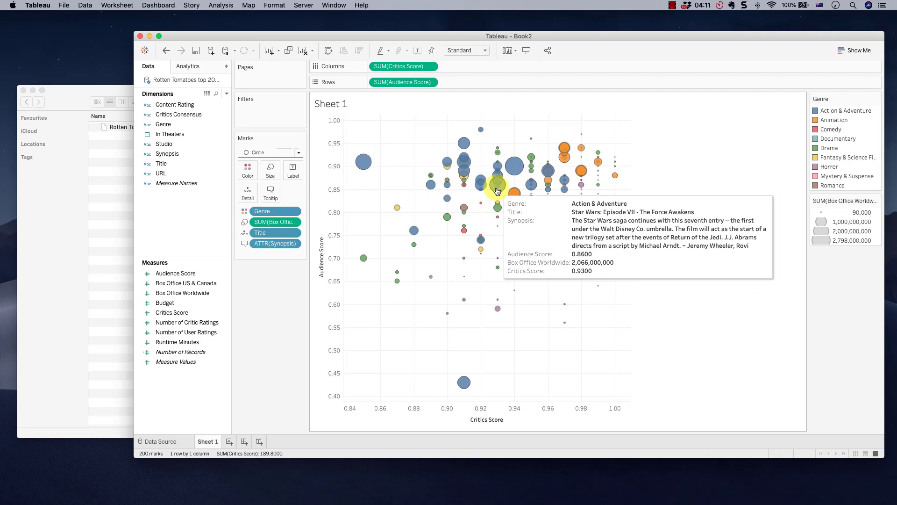
{"action": "mouse_move", "coordinate": [506, 180]}
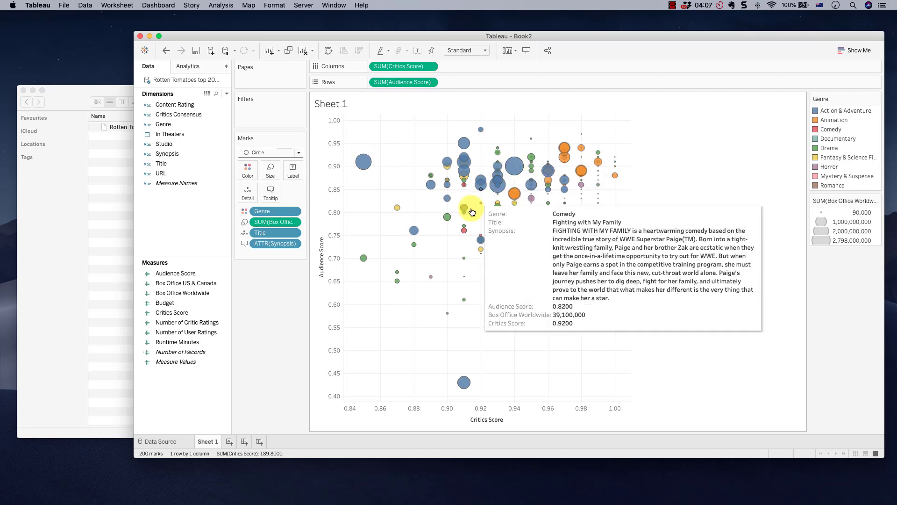
{"action": "mouse_move", "coordinate": [462, 209]}
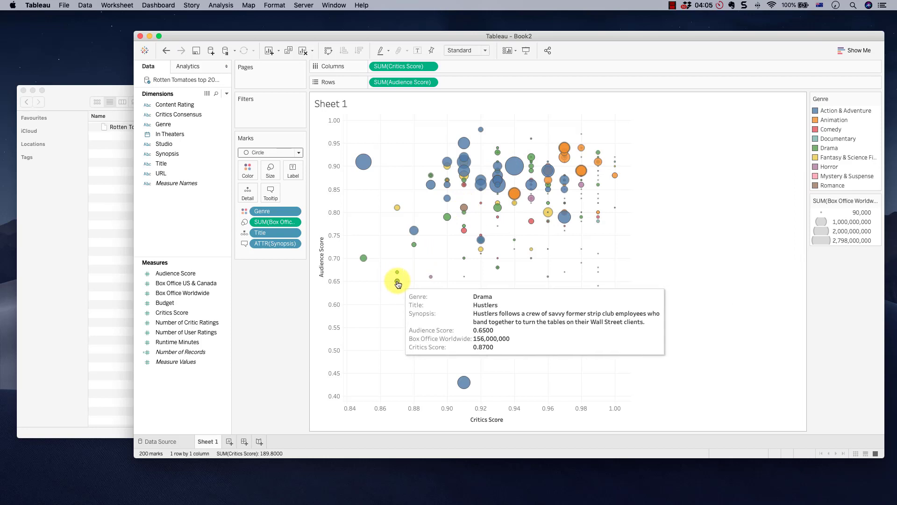
{"action": "mouse_move", "coordinate": [413, 238]}
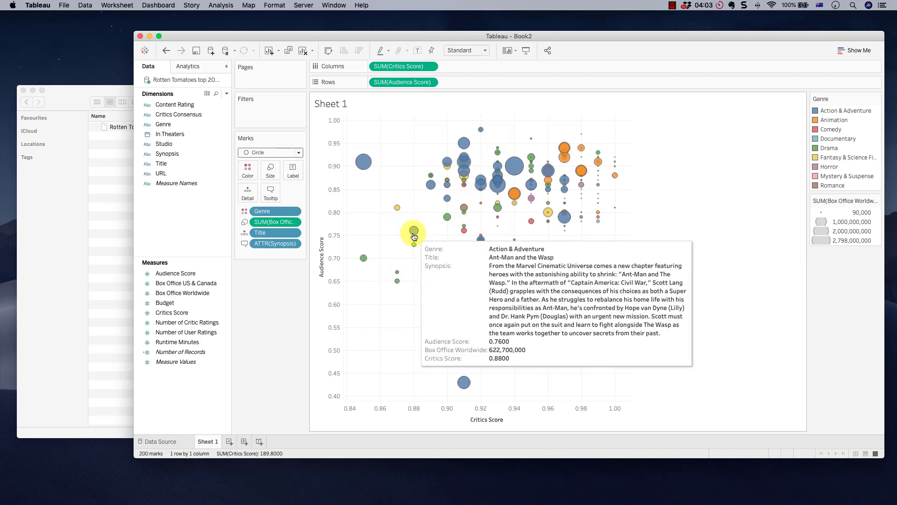
{"action": "mouse_move", "coordinate": [432, 179]}
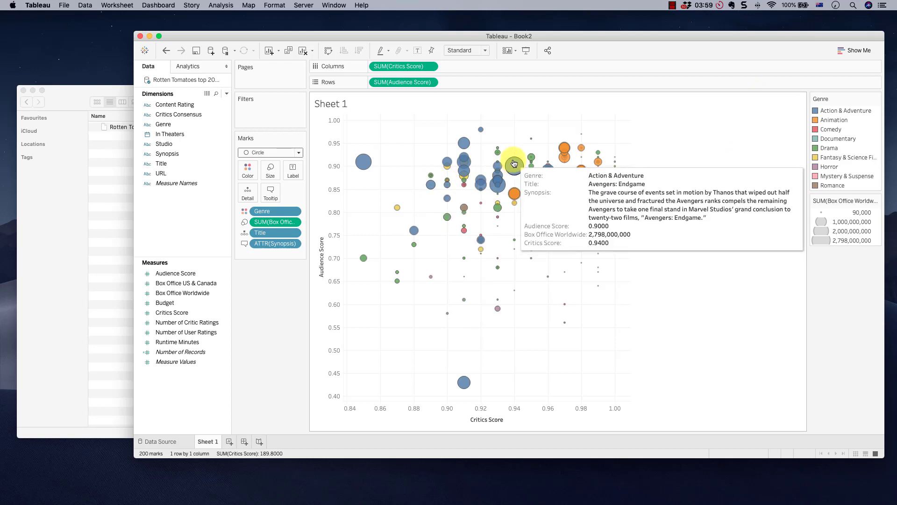
Add Sheet 2 and load Michael Jordan Career.csv from the 2. Michael Jordan folder
{"action": "left_click", "coordinate": [229, 441]}
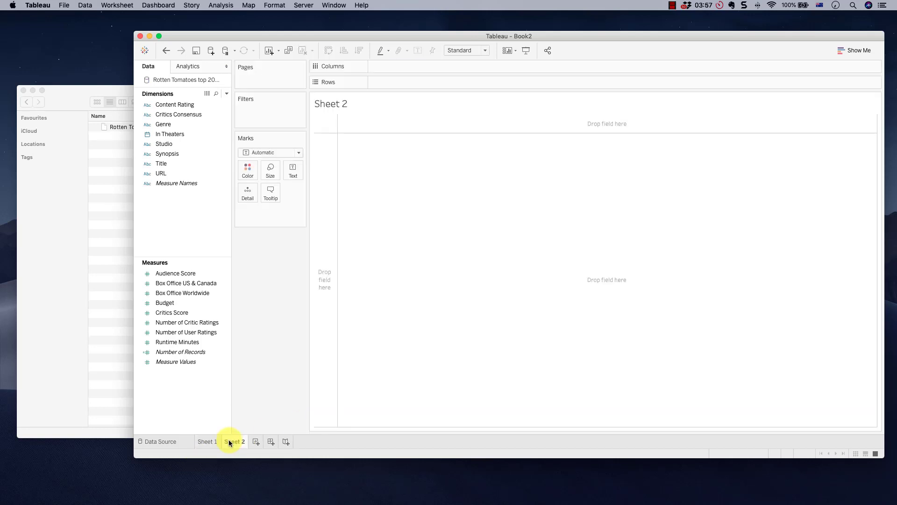
{"action": "left_click", "coordinate": [112, 167]}
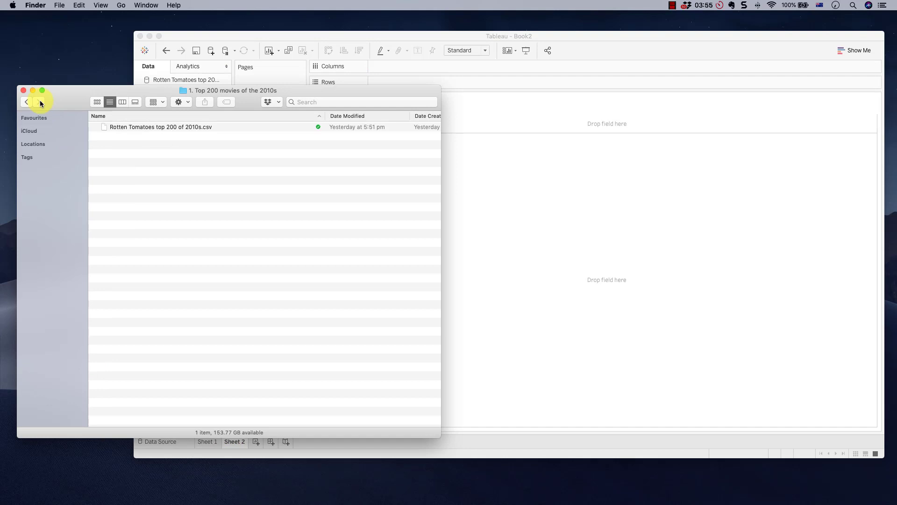
{"action": "left_click", "coordinate": [26, 102]}
{"action": "double_click", "coordinate": [127, 134]}
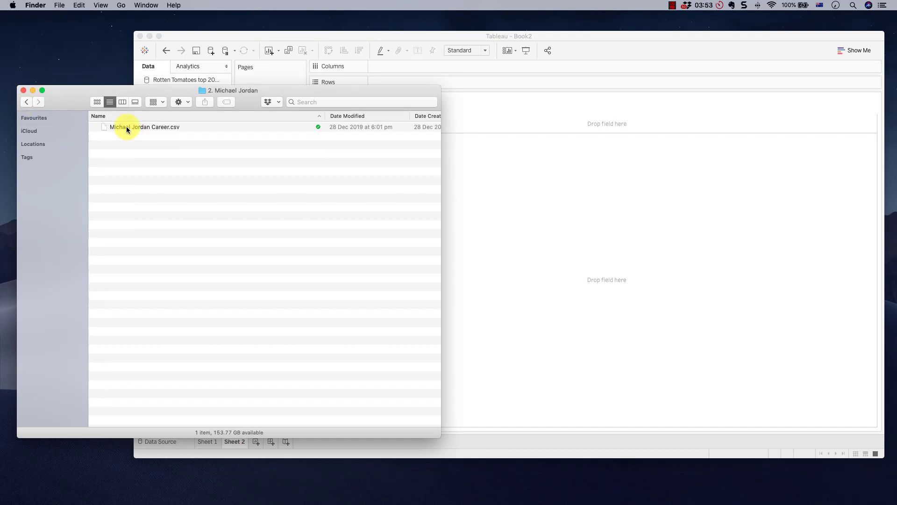
{"action": "left_click_drag", "start_coordinate": [686, 226], "coordinate": [686, 227]}
{"action": "left_click", "coordinate": [548, 300]}
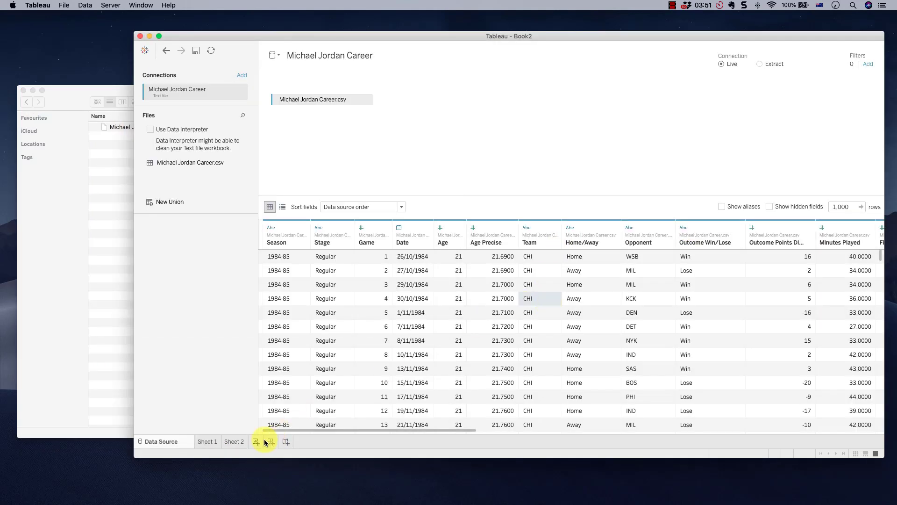
{"action": "left_click", "coordinate": [229, 442]}
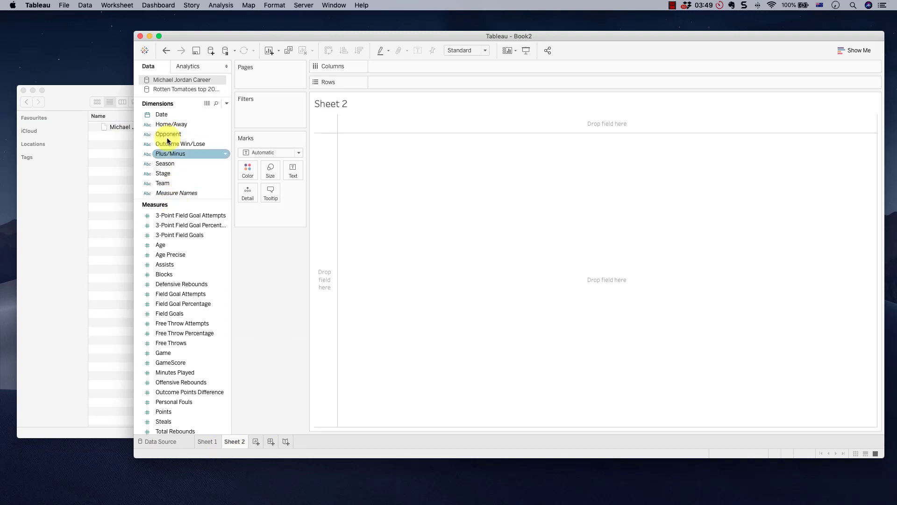
Put MONTH(Date) on Columns and MAX(GameScore) on Rows
{"action": "left_click", "coordinate": [185, 136]}
{"action": "left_click_drag", "start_coordinate": [161, 115], "coordinate": [446, 66]}
{"action": "left_click", "coordinate": [431, 66]}
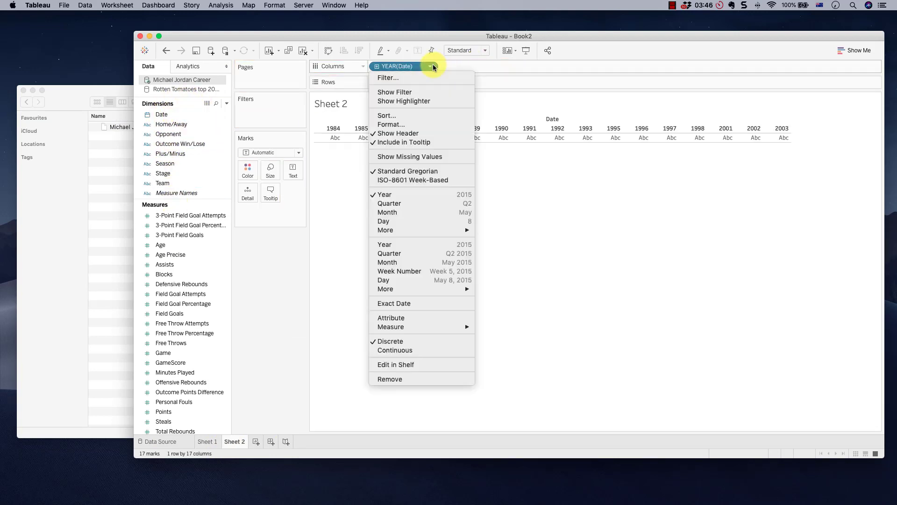
{"action": "left_click", "coordinate": [394, 262]}
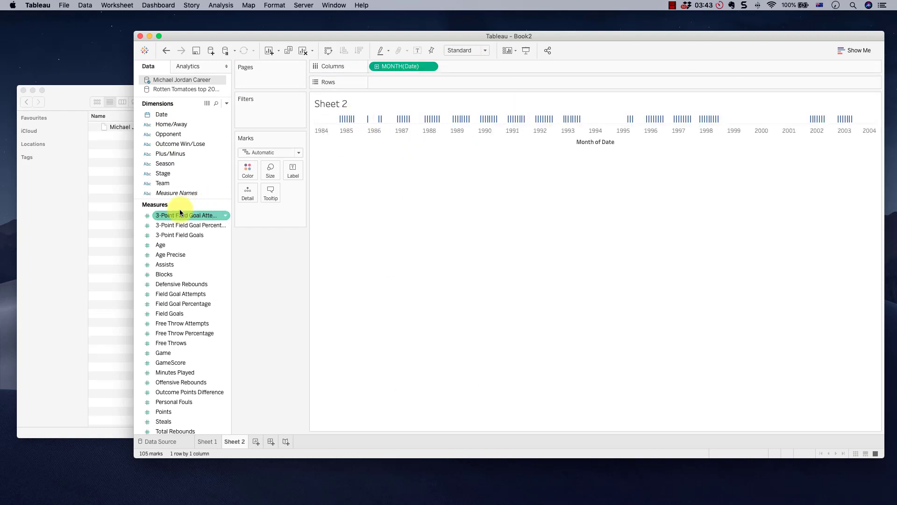
{"action": "scroll", "coordinate": [175, 379], "scroll_direction": "down", "scroll_amount": 3}
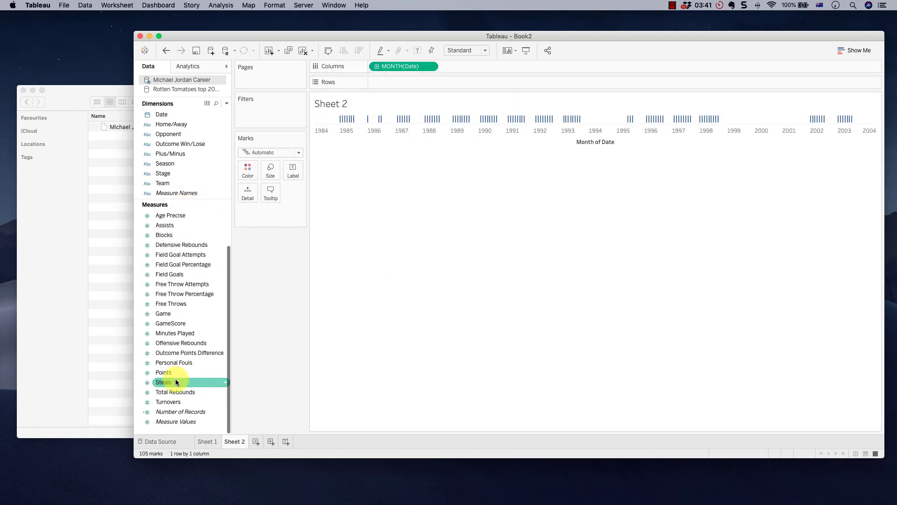
{"action": "left_click_drag", "start_coordinate": [169, 330], "coordinate": [570, 97]}
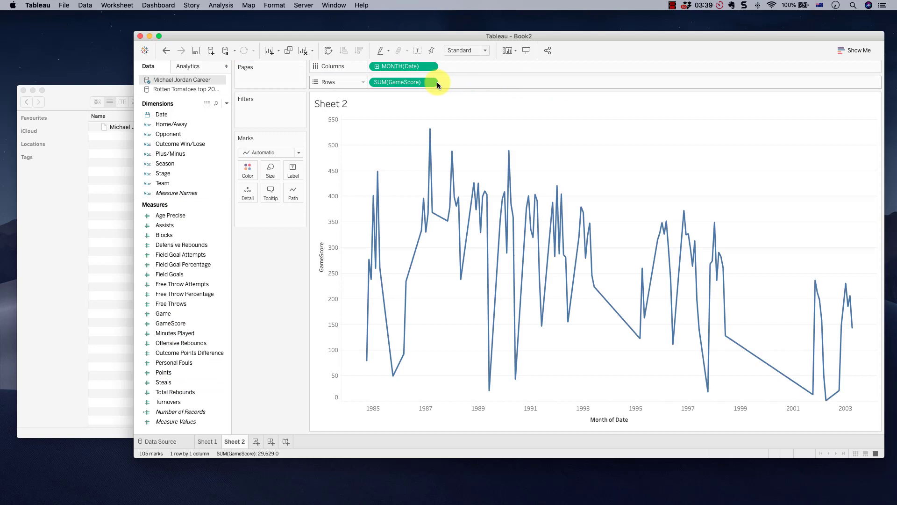
{"action": "left_click", "coordinate": [430, 82]}
{"action": "mouse_move", "coordinate": [413, 172]}
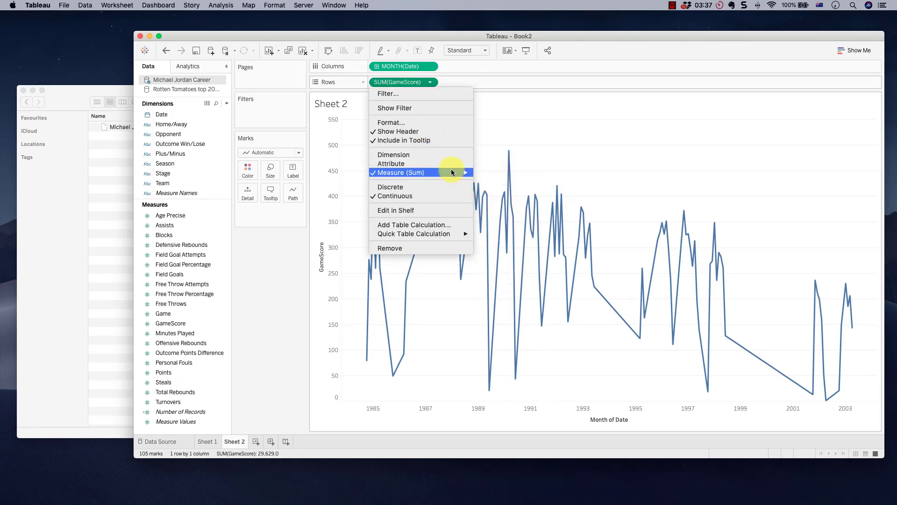
{"action": "left_click", "coordinate": [497, 234]}
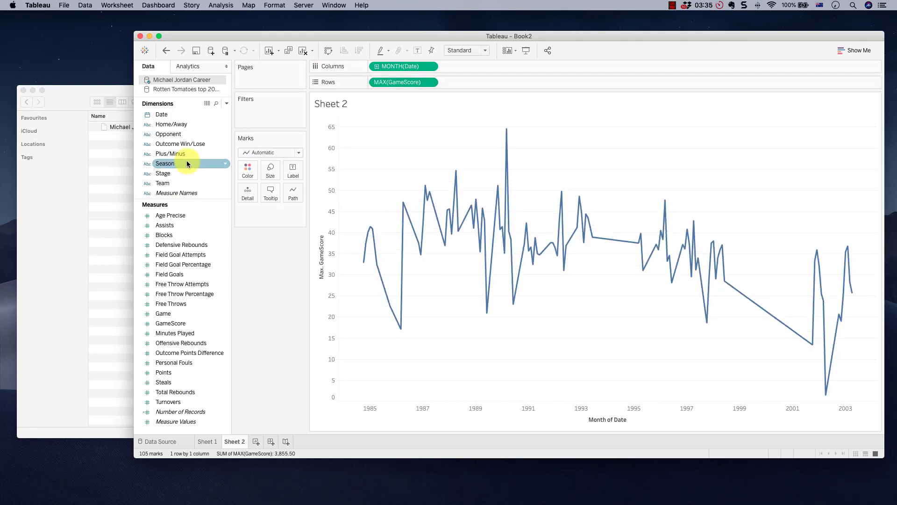
Switch the marks to bars coloured by Season
{"action": "left_click", "coordinate": [299, 153]}
{"action": "left_click", "coordinate": [270, 174]}
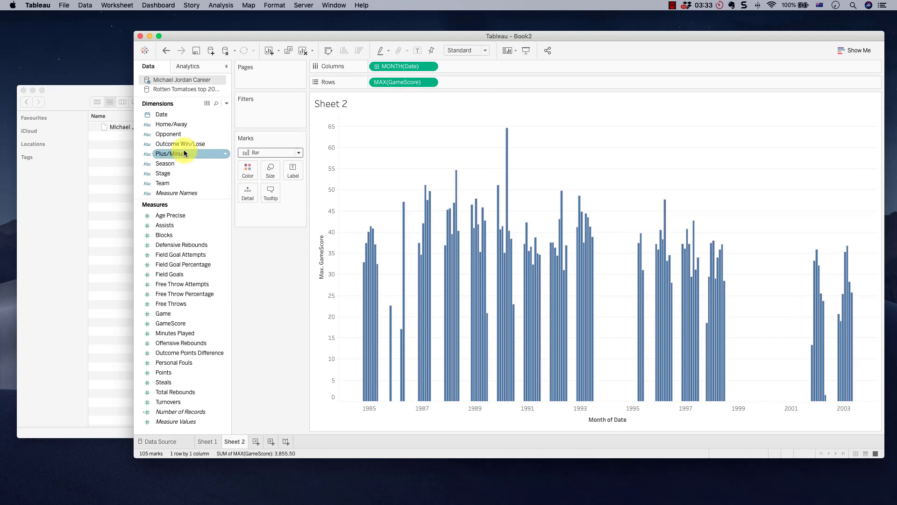
{"action": "left_click_drag", "start_coordinate": [165, 163], "coordinate": [257, 167]}
{"action": "mouse_move", "coordinate": [485, 134]}
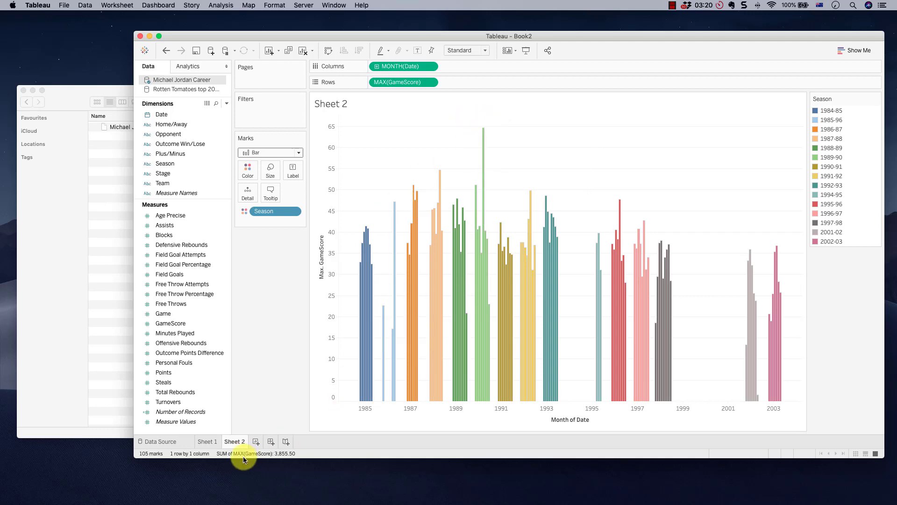
Create Sheet 3 and open the 3. World Bank data folder
{"action": "left_click", "coordinate": [256, 442]}
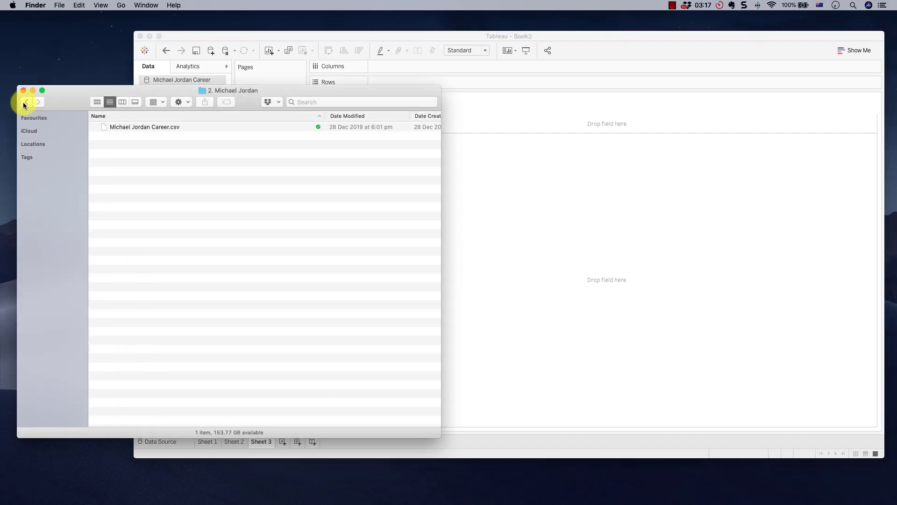
{"action": "left_click", "coordinate": [26, 102]}
{"action": "double_click", "coordinate": [131, 145]}
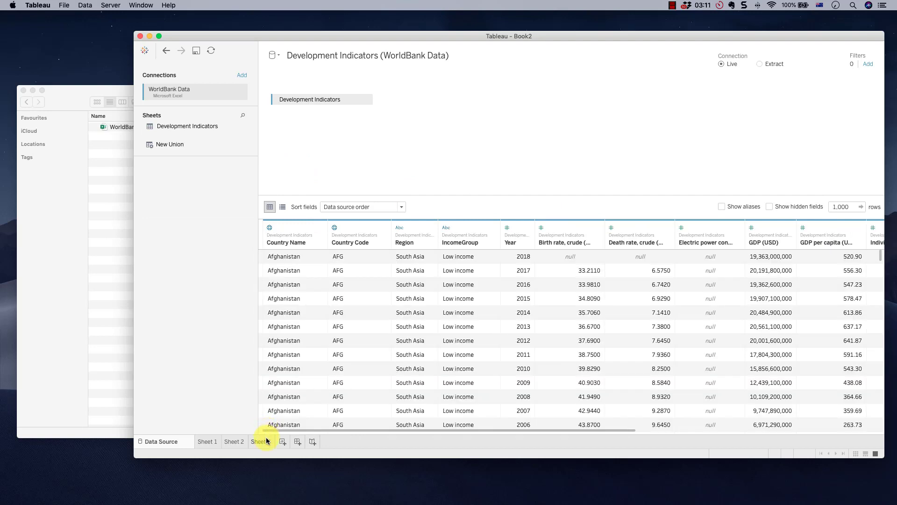
{"action": "left_click", "coordinate": [263, 442]}
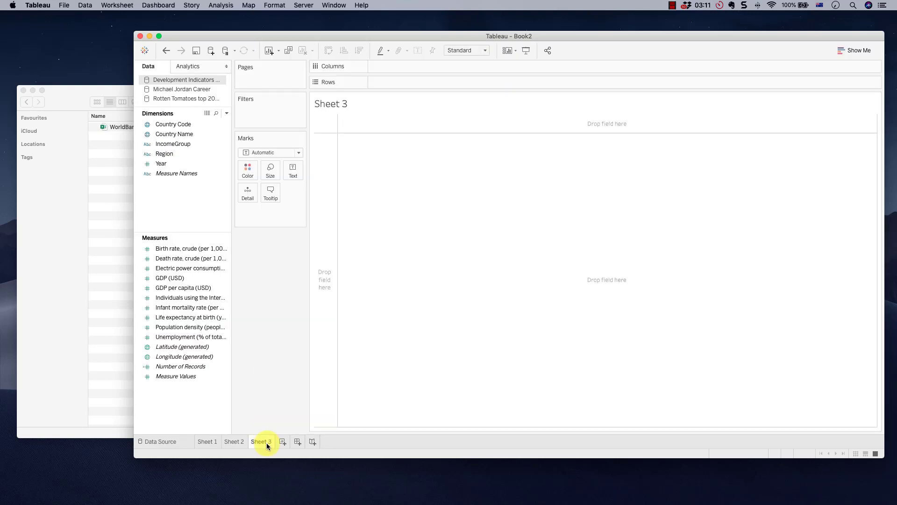
Plot GDP per capita against Internet usage with Country Name on Detail
{"action": "left_click_drag", "start_coordinate": [173, 302], "coordinate": [378, 66]}
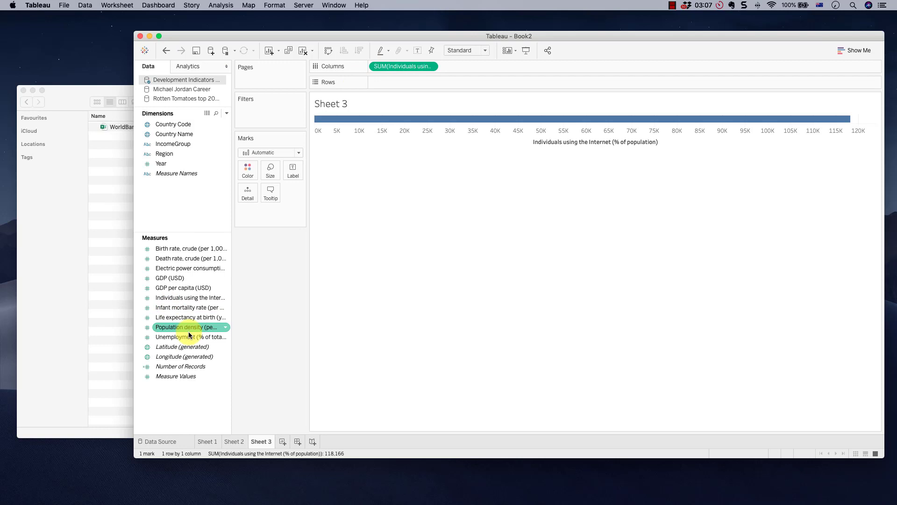
{"action": "left_click_drag", "start_coordinate": [173, 290], "coordinate": [399, 82]}
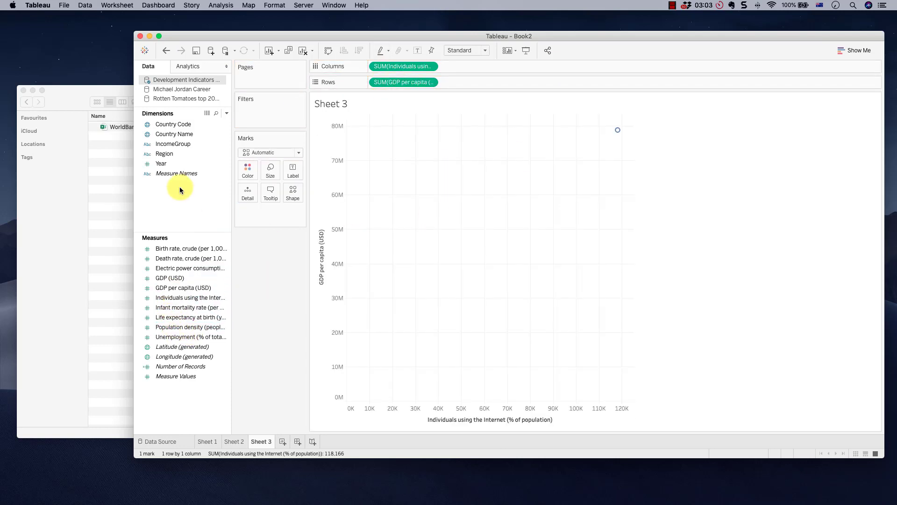
{"action": "left_click", "coordinate": [152, 153]}
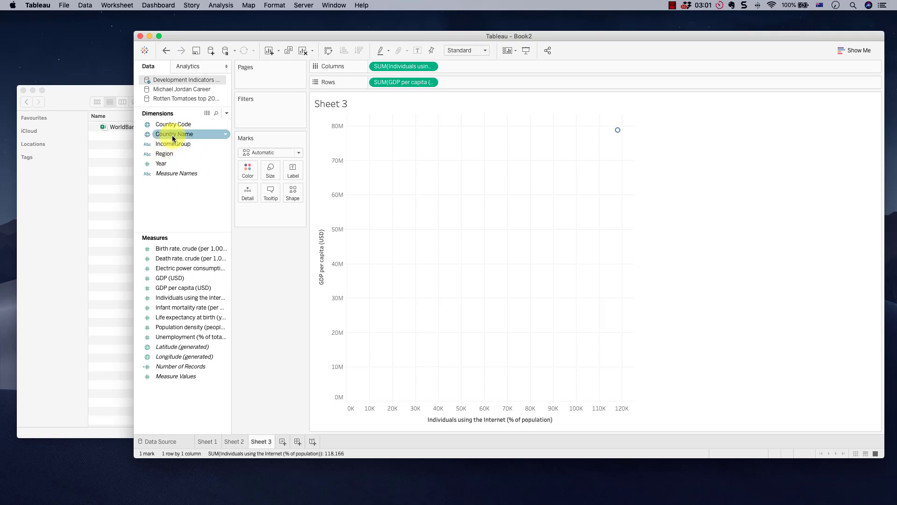
{"action": "left_click_drag", "start_coordinate": [169, 134], "coordinate": [248, 195]}
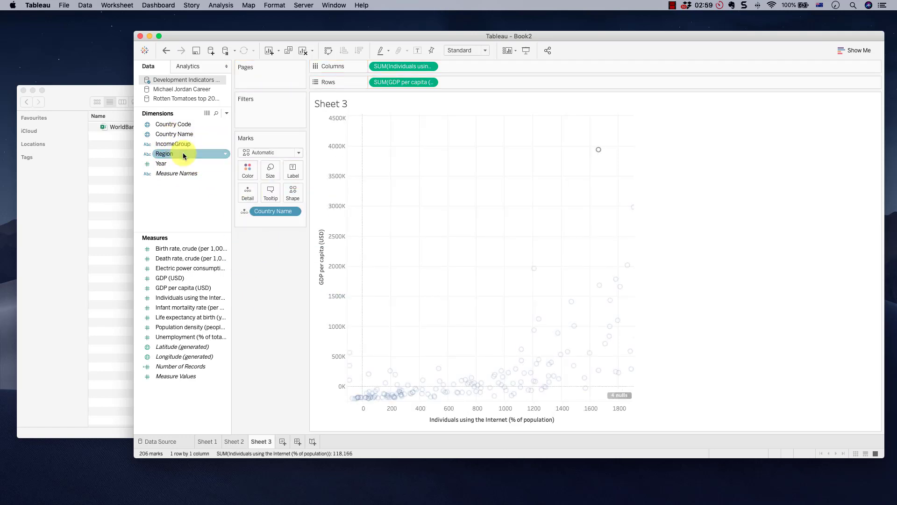
{"action": "left_click", "coordinate": [170, 146]}
Dismiss the year-range filter and convert Year to a discrete field
{"action": "left_click_drag", "start_coordinate": [162, 163], "coordinate": [256, 110]}
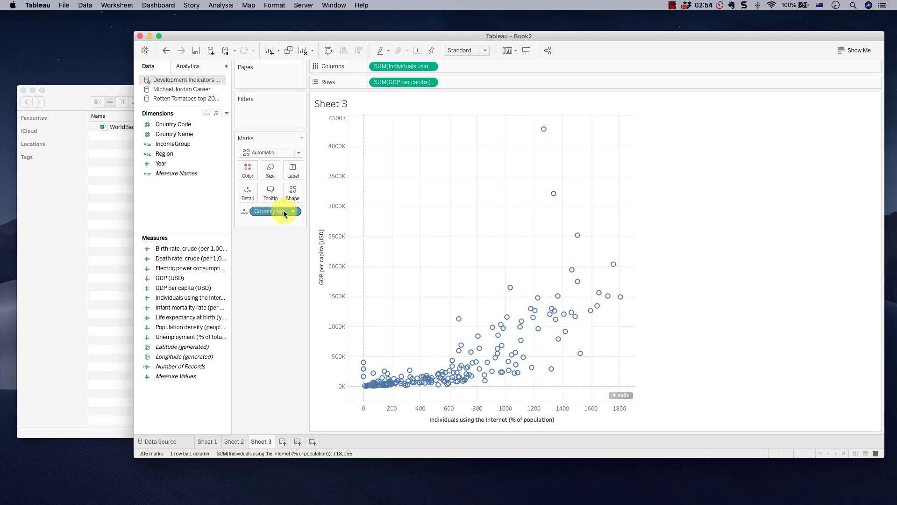
{"action": "left_click", "coordinate": [178, 143]}
{"action": "left_click", "coordinate": [181, 164]}
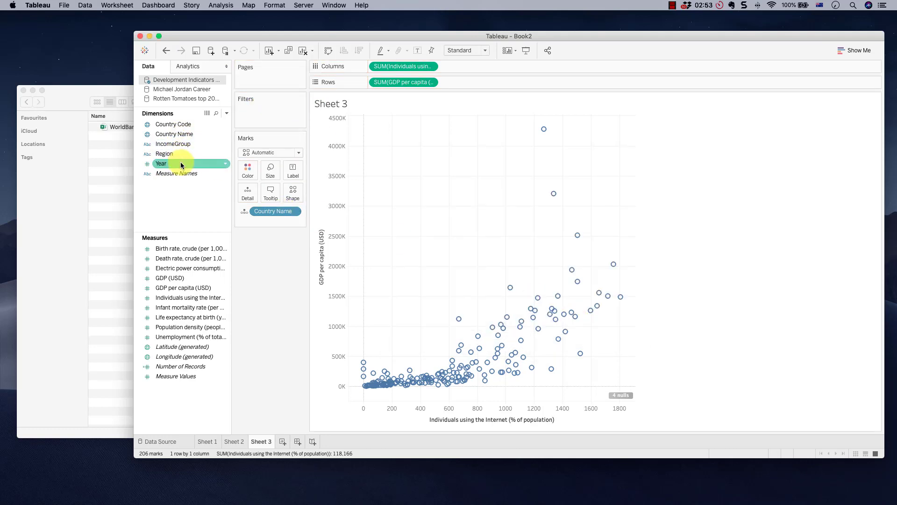
{"action": "right_click", "coordinate": [181, 164]}
{"action": "left_click", "coordinate": [217, 248]}
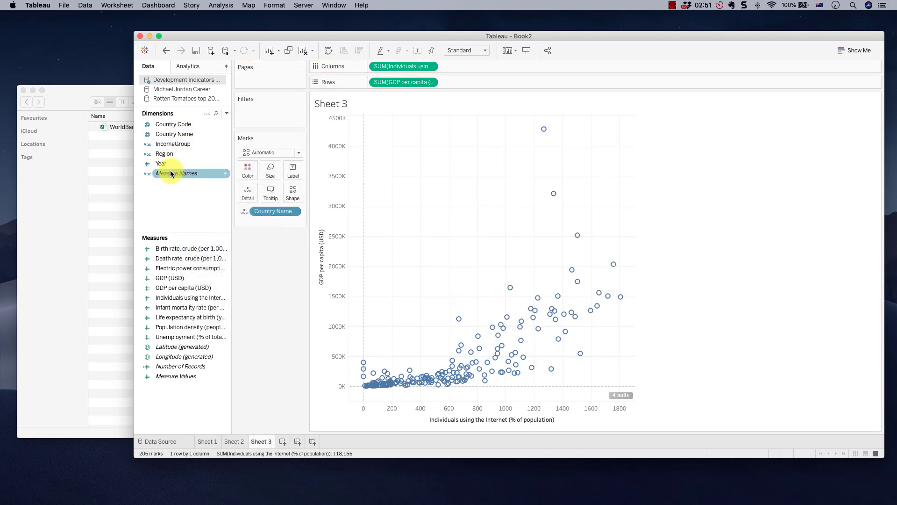
Filter the chart to Year 2017 and swap the GDP and Internet axes
{"action": "left_click_drag", "start_coordinate": [170, 171], "coordinate": [246, 125]}
{"action": "scroll", "coordinate": [429, 209], "scroll_direction": "down", "scroll_amount": 10}
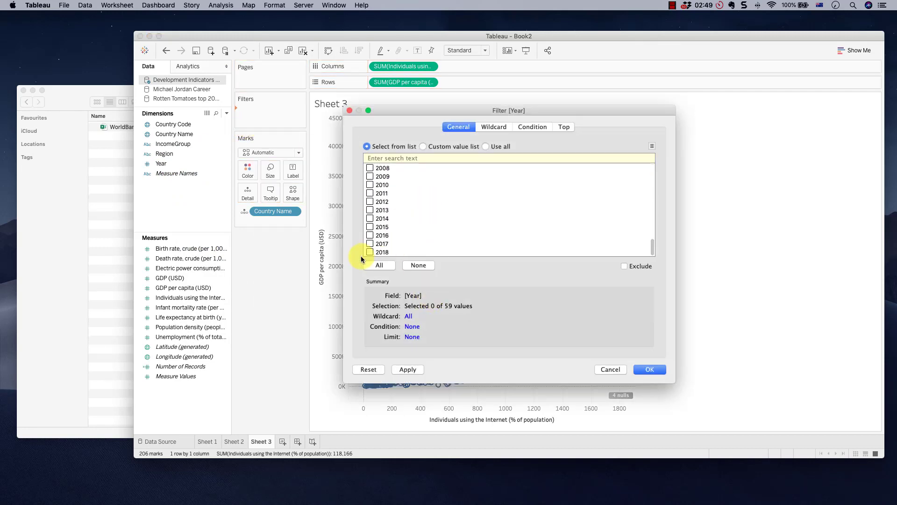
{"action": "left_click", "coordinate": [370, 244]}
{"action": "left_click", "coordinate": [651, 369]}
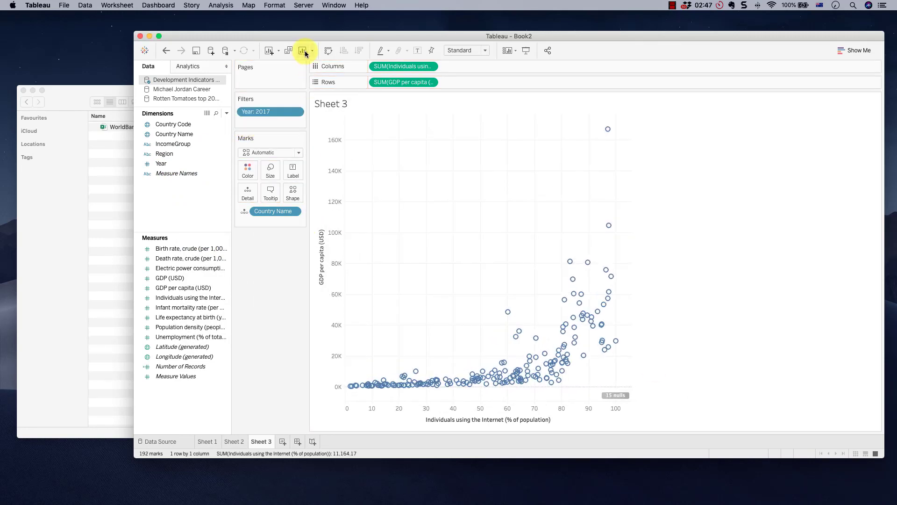
{"action": "left_click", "coordinate": [328, 50]}
Add average reference lines to the Internet usage and GDP per capita axes
{"action": "right_click", "coordinate": [335, 158]}
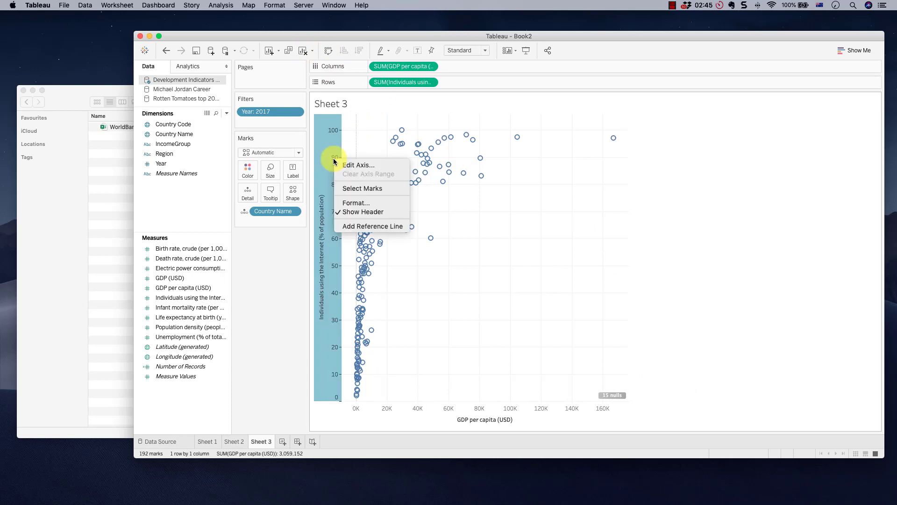
{"action": "left_click", "coordinate": [357, 226]}
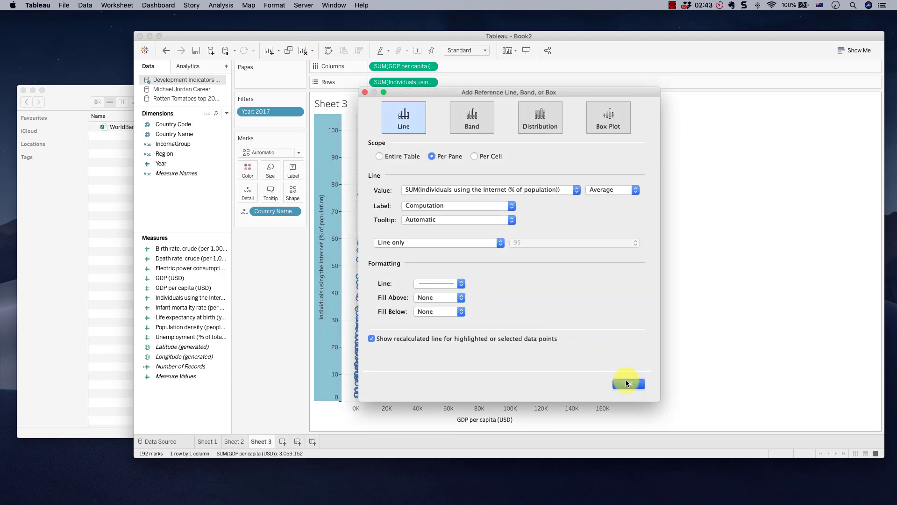
{"action": "left_click", "coordinate": [626, 383]}
{"action": "right_click", "coordinate": [467, 407]}
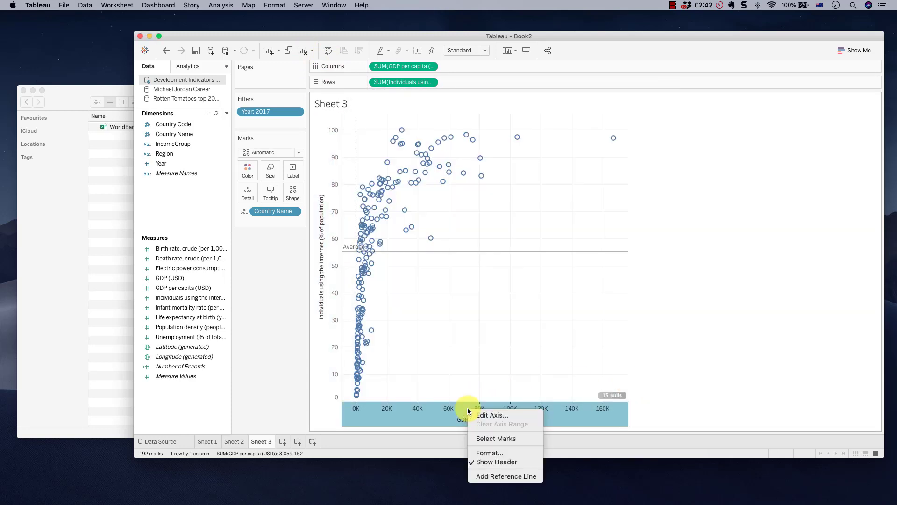
{"action": "left_click", "coordinate": [501, 476]}
{"action": "left_click", "coordinate": [617, 379]}
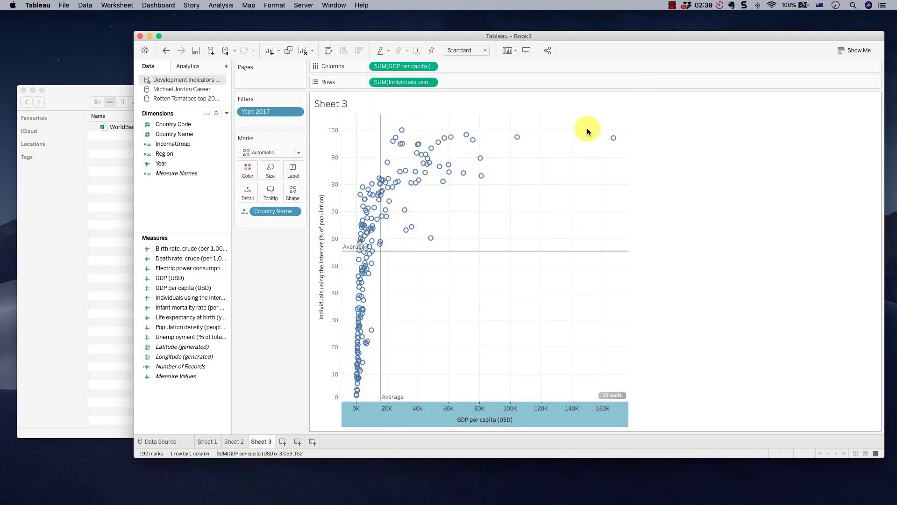
{"action": "left_click", "coordinate": [569, 138]}
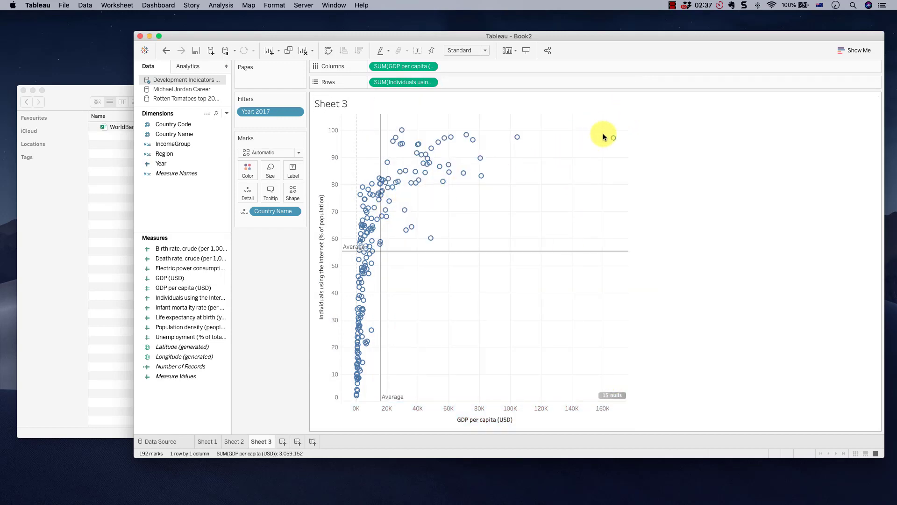
Save the upper-right above-average countries as Set 1 and add a blank Sheet 4
{"action": "left_click_drag", "start_coordinate": [624, 120], "coordinate": [385, 253]}
{"action": "left_click_drag", "start_coordinate": [386, 253], "coordinate": [381, 244]}
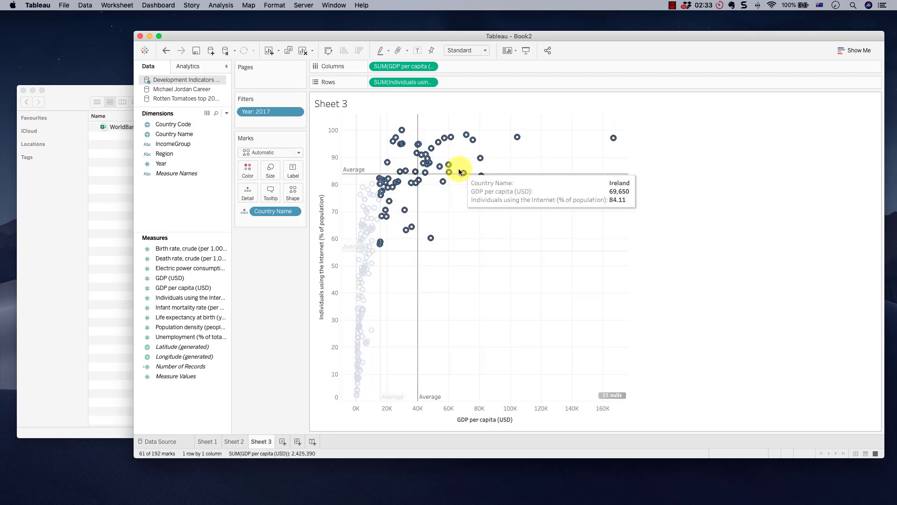
{"action": "right_click", "coordinate": [426, 163]}
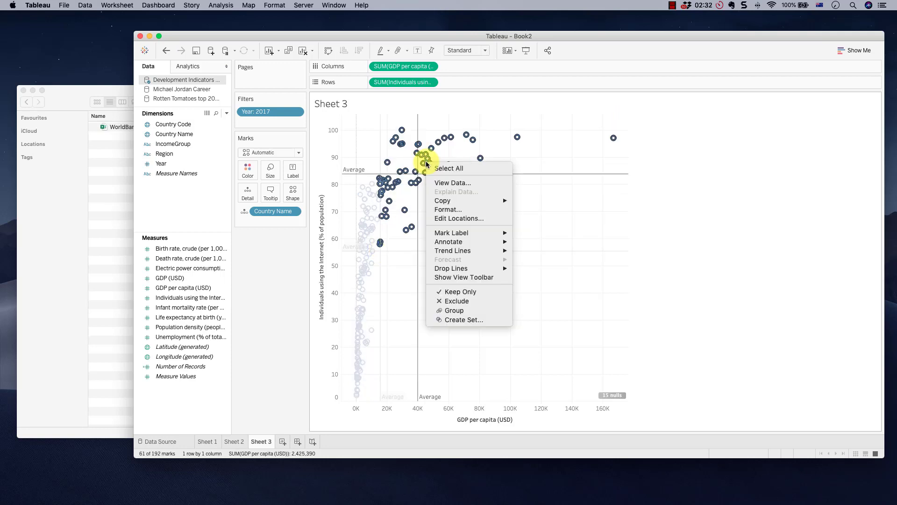
{"action": "left_click", "coordinate": [460, 319]}
{"action": "left_click", "coordinate": [600, 321]}
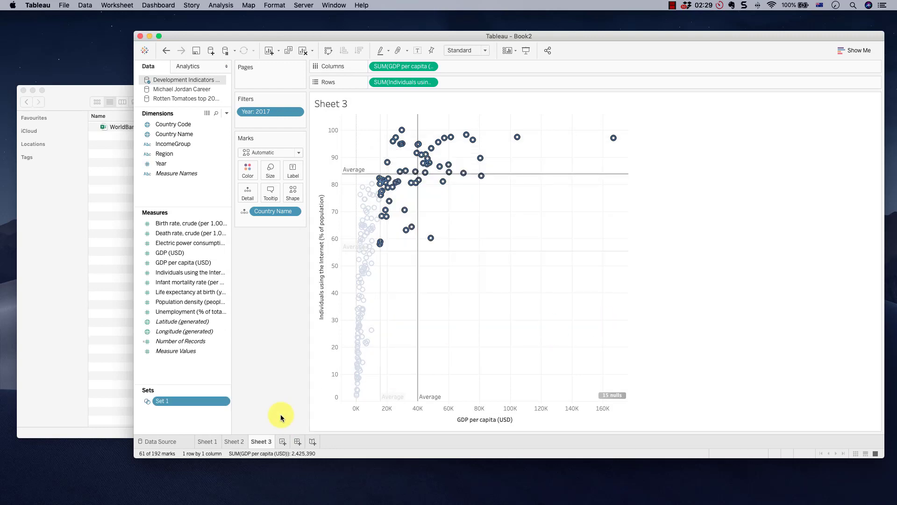
{"action": "left_click", "coordinate": [283, 441]}
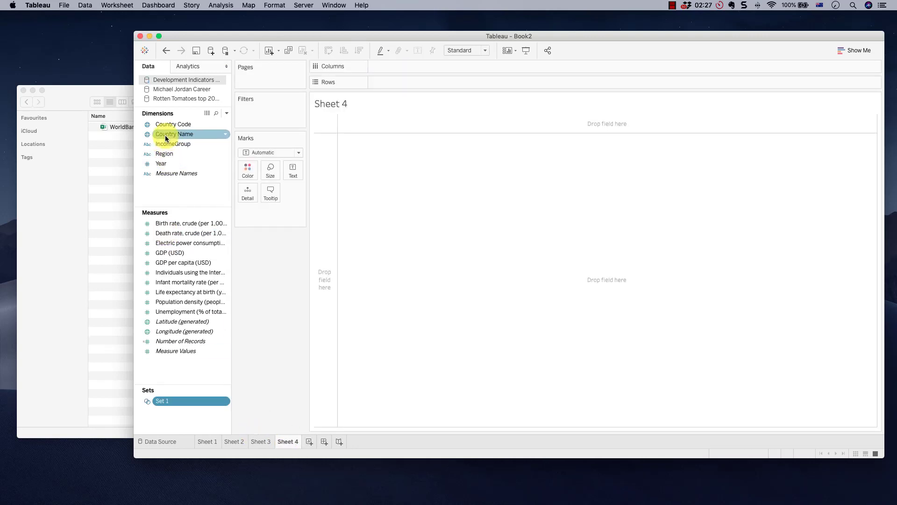
Map Country Name as filled countries coloured by IN/OUT(Set 1) and recentre the map
{"action": "left_click_drag", "start_coordinate": [165, 137], "coordinate": [454, 209]}
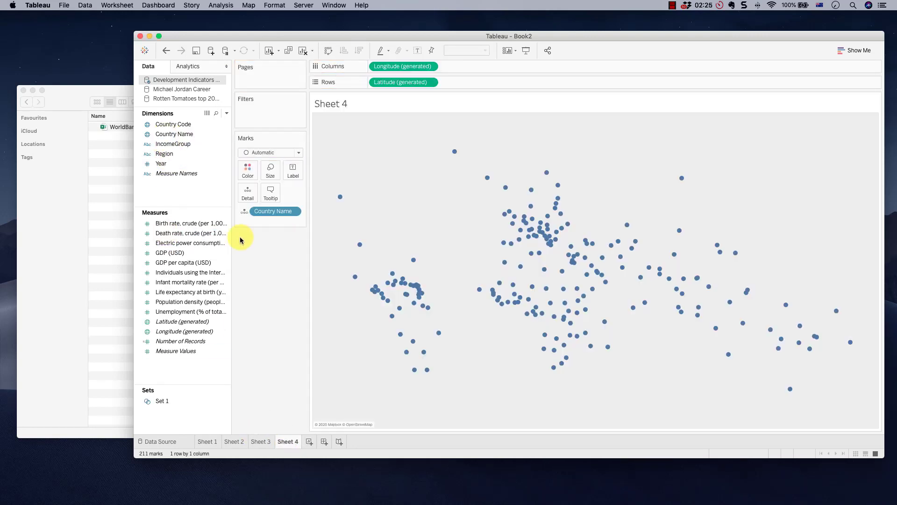
{"action": "left_click_drag", "start_coordinate": [161, 400], "coordinate": [186, 351]}
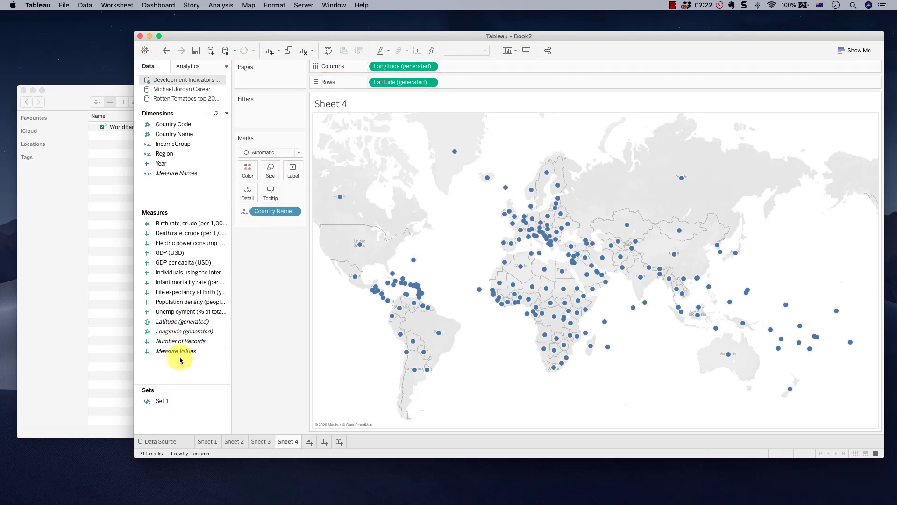
{"action": "left_click", "coordinate": [281, 152]}
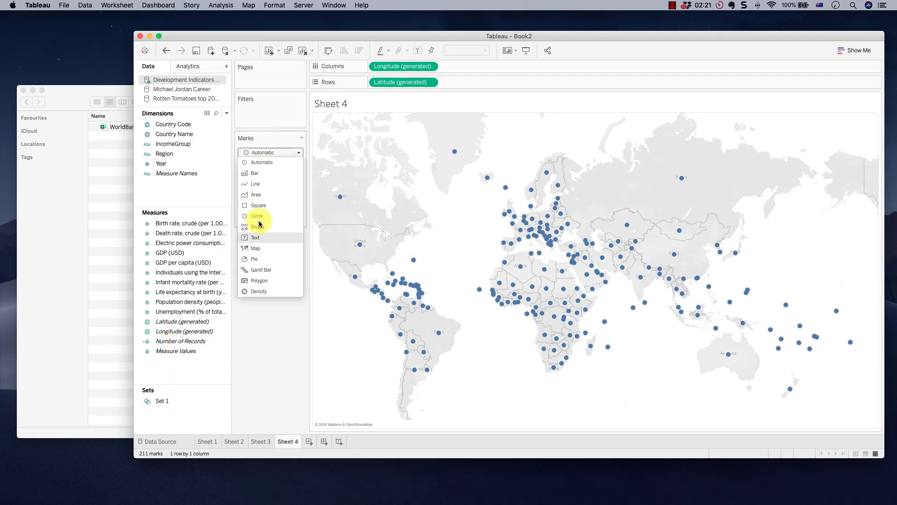
{"action": "left_click", "coordinate": [255, 249]}
{"action": "left_click_drag", "start_coordinate": [161, 400], "coordinate": [278, 183]}
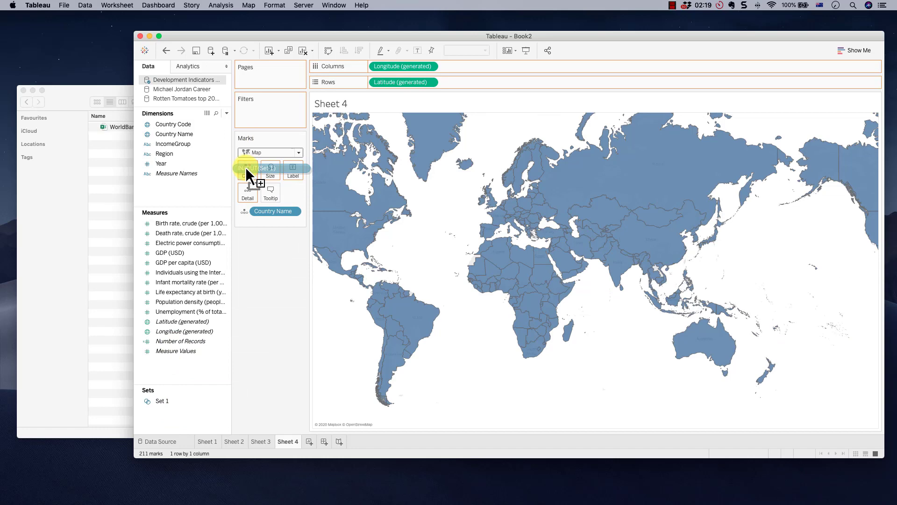
{"action": "left_click_drag", "start_coordinate": [246, 167], "coordinate": [246, 170]}
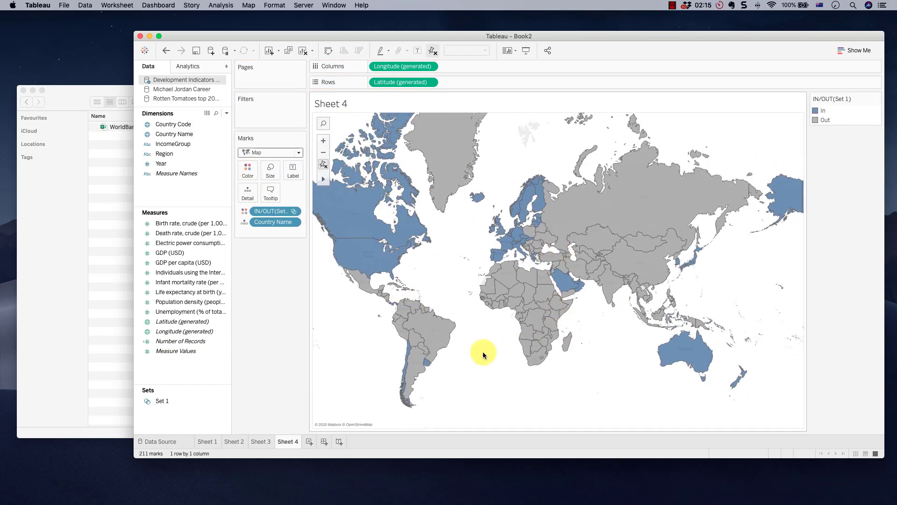
{"action": "left_click_drag", "start_coordinate": [434, 297], "coordinate": [494, 274]}
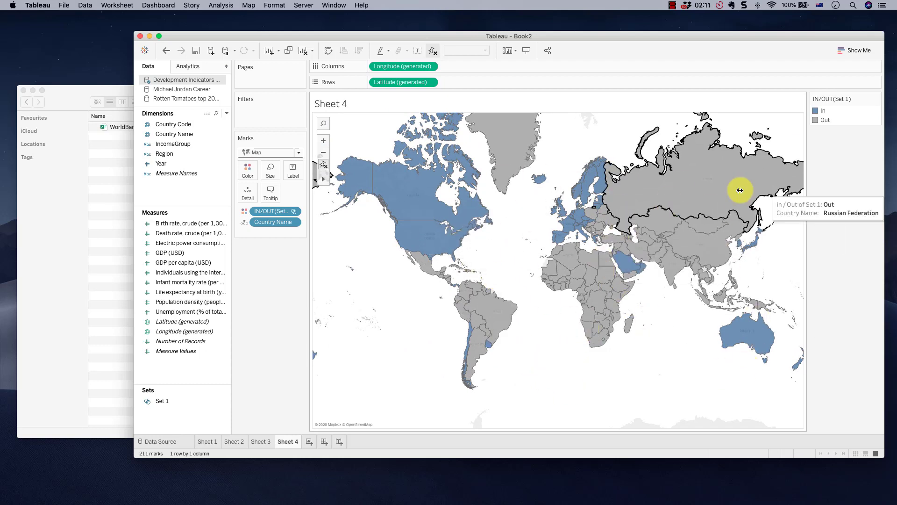
Add Sheet 5 and bring in the Median Pay Cities workbook from 4. Glassdoor
{"action": "left_click", "coordinate": [309, 442]}
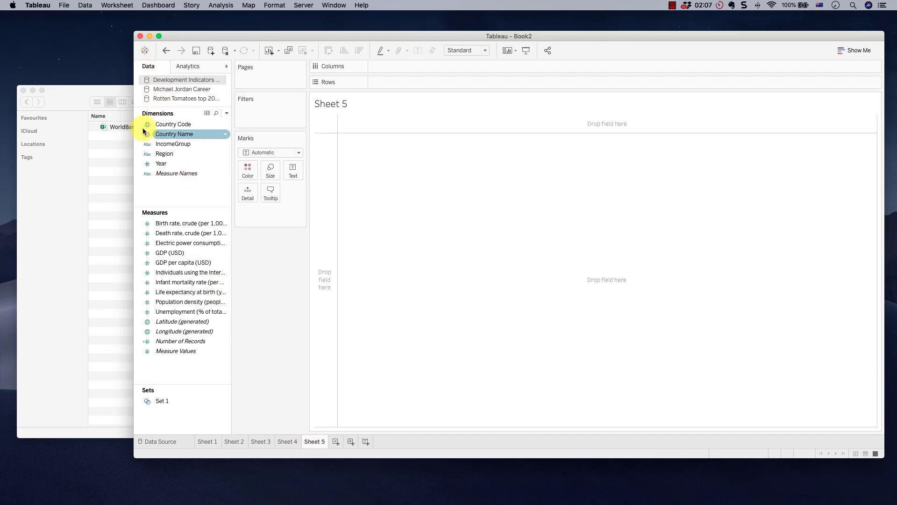
{"action": "left_click", "coordinate": [32, 101]}
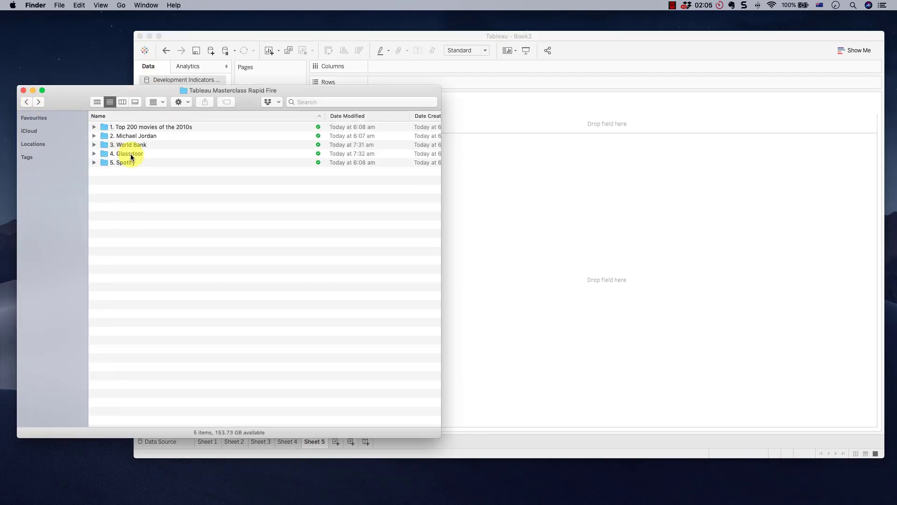
{"action": "double_click", "coordinate": [131, 156]}
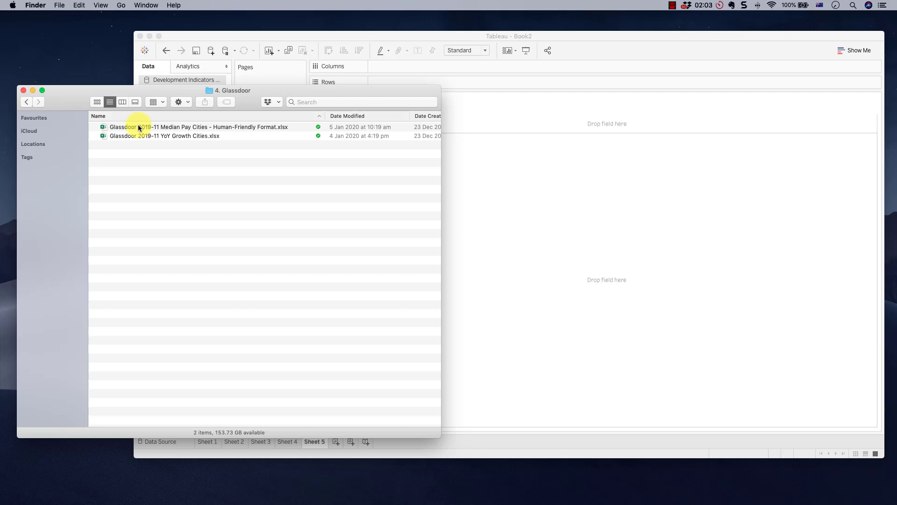
{"action": "left_click_drag", "start_coordinate": [138, 127], "coordinate": [607, 224]}
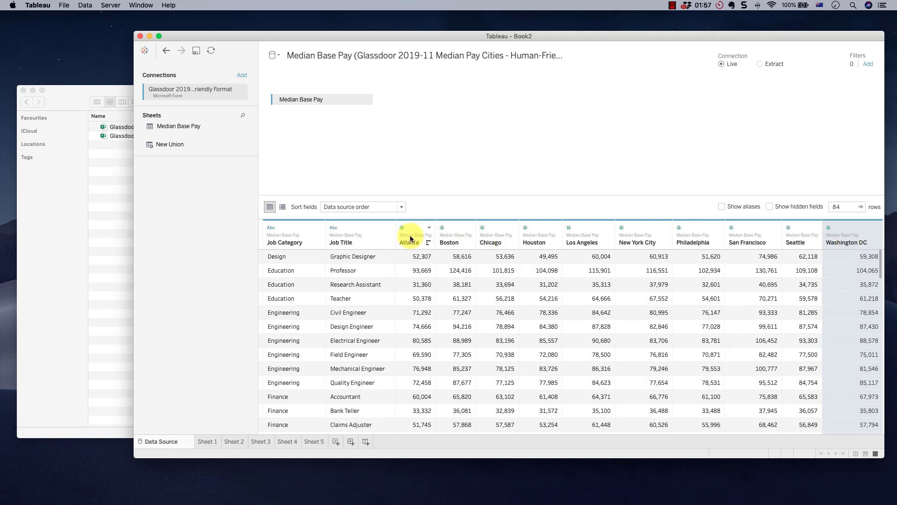
Pivot the city columns from Atlanta through Washington DC into rows
{"action": "left_click", "coordinate": [403, 228]}
{"action": "left_click", "coordinate": [415, 230]}
{"action": "left_click", "coordinate": [415, 234]}
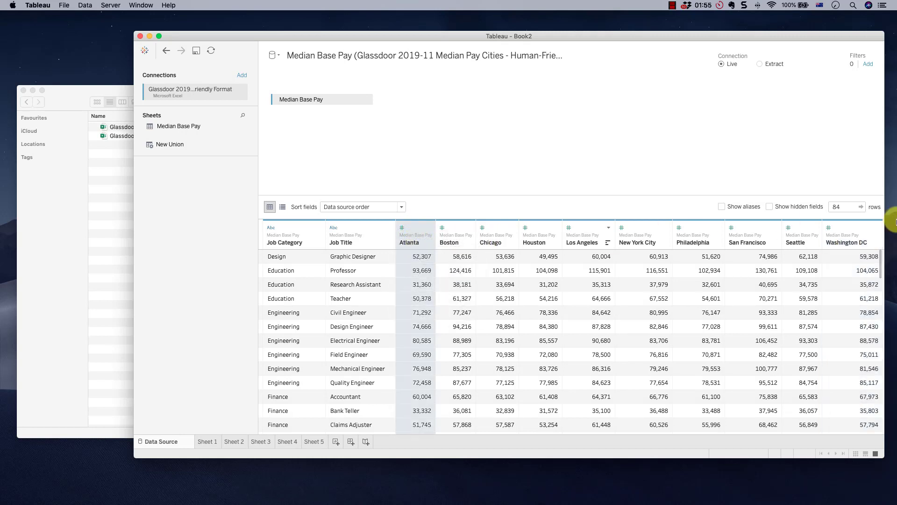
{"action": "left_click", "coordinate": [859, 239], "text": "shift"}
{"action": "left_click", "coordinate": [429, 230]}
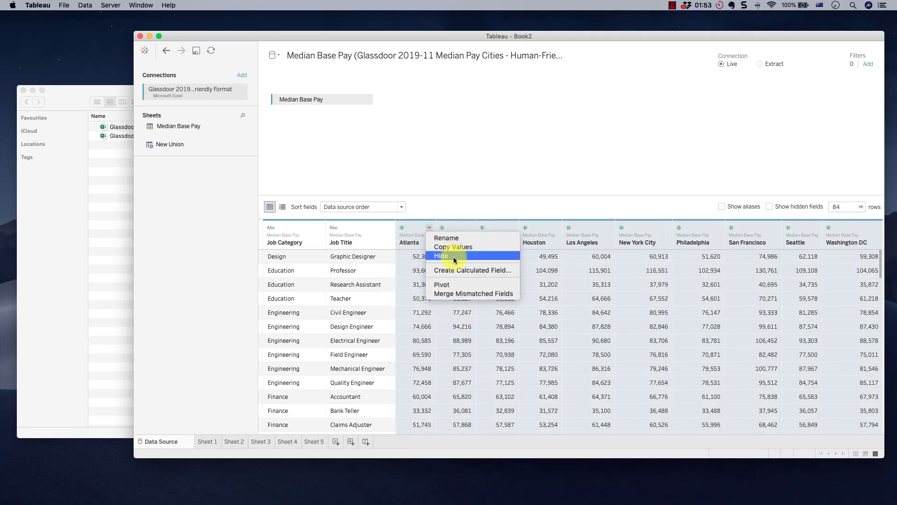
{"action": "left_click", "coordinate": [451, 285]}
Rename the pivot columns to City and Median Base Pay
{"action": "double_click", "coordinate": [418, 242]}
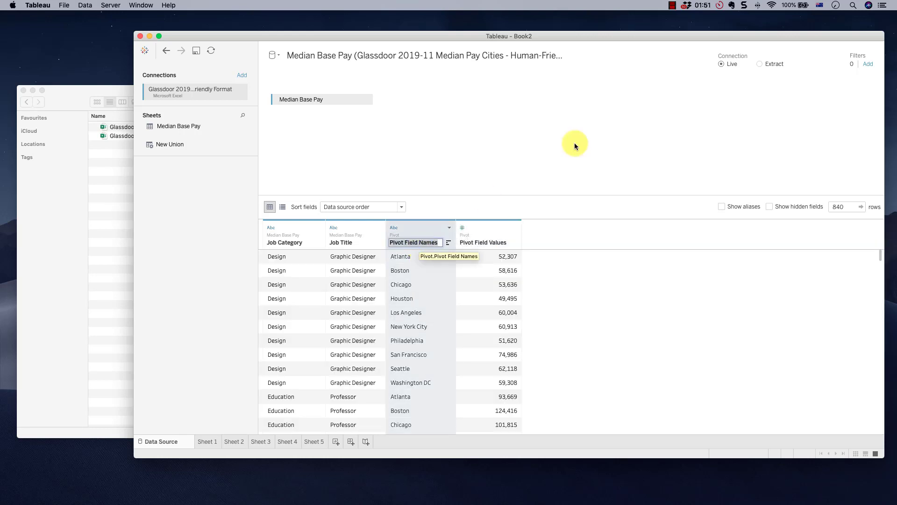
{"action": "type", "text": "City"}
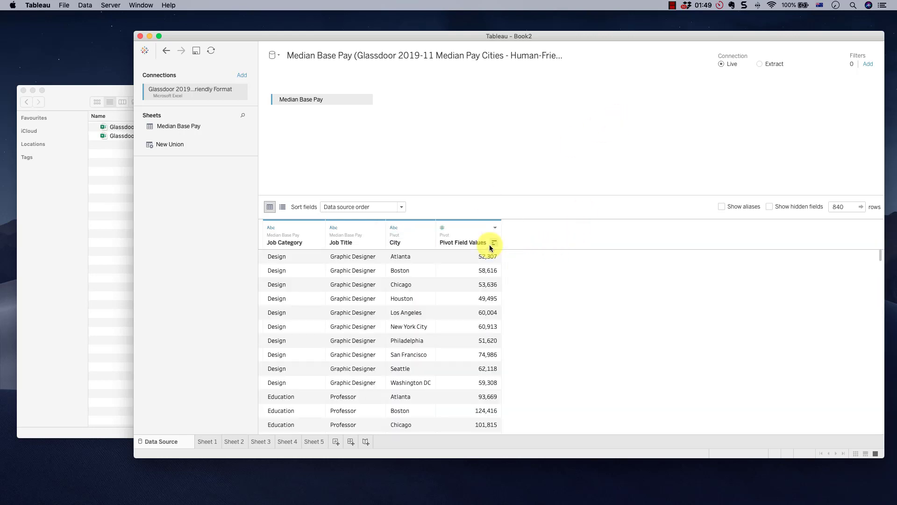
{"action": "left_click", "coordinate": [494, 243]}
{"action": "double_click", "coordinate": [476, 243]}
{"action": "type", "text": "Median Base P"}
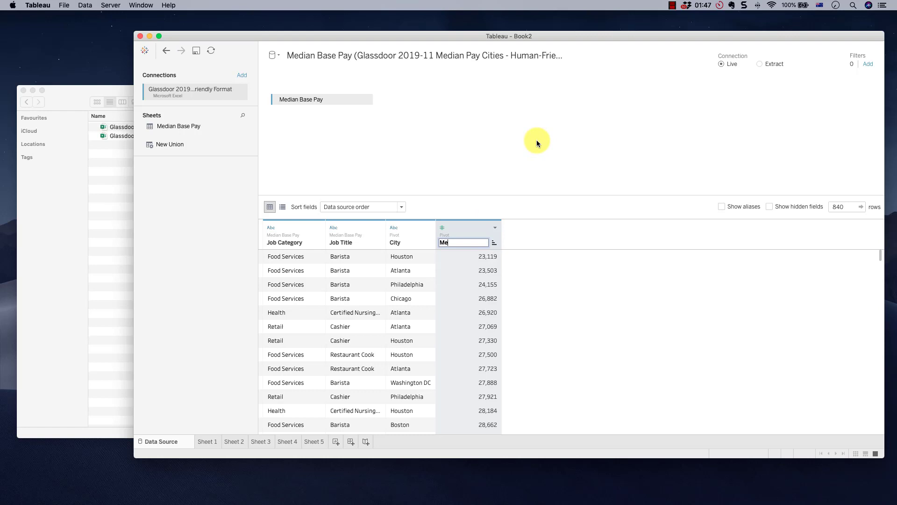
{"action": "type", "text": "ay"}
{"action": "key", "text": "Return"}
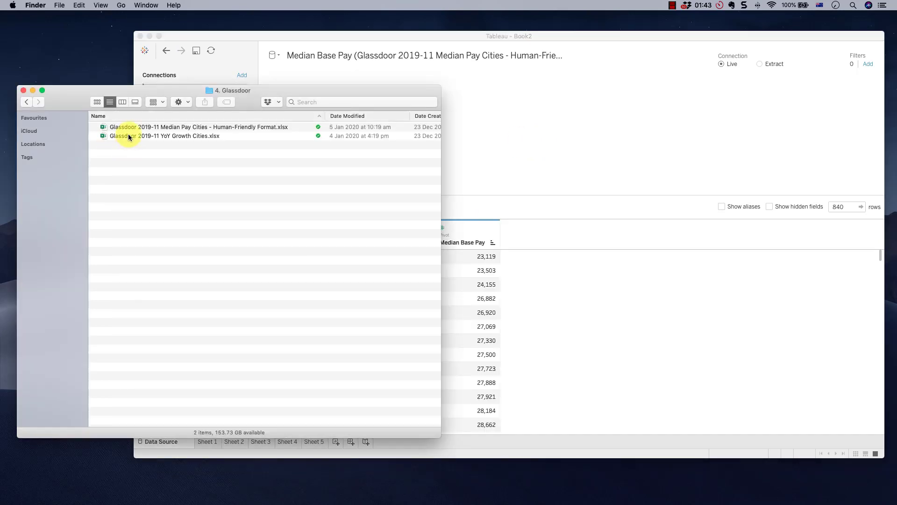
Add the YoY Growth Cities workbook and join its Atlanta sheet to Median Base Pay
{"action": "left_click", "coordinate": [125, 136]}
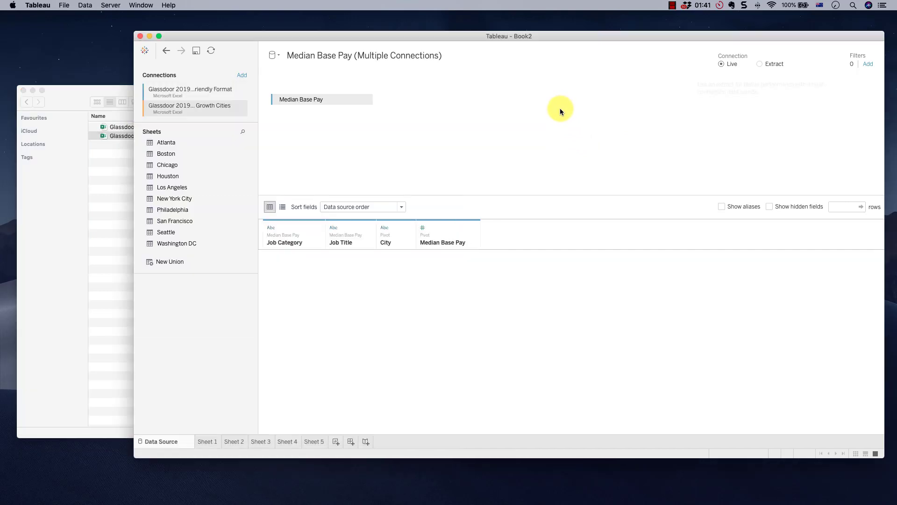
{"action": "left_click_drag", "start_coordinate": [167, 140], "coordinate": [254, 137]}
{"action": "left_click_drag", "start_coordinate": [422, 114], "coordinate": [420, 114]}
Add a Job Title = Job Title (Atlanta) clause to the join
{"action": "left_click", "coordinate": [397, 103]}
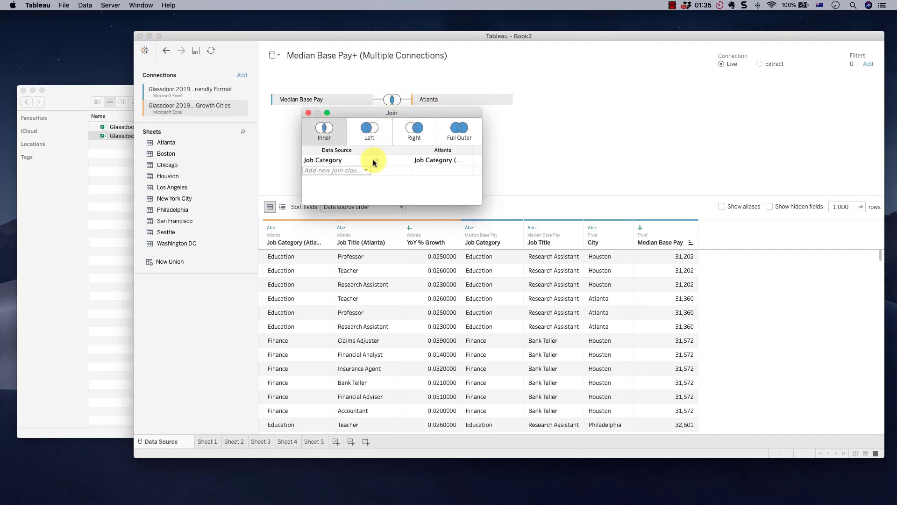
{"action": "left_click", "coordinate": [342, 170]}
{"action": "left_click", "coordinate": [330, 198]}
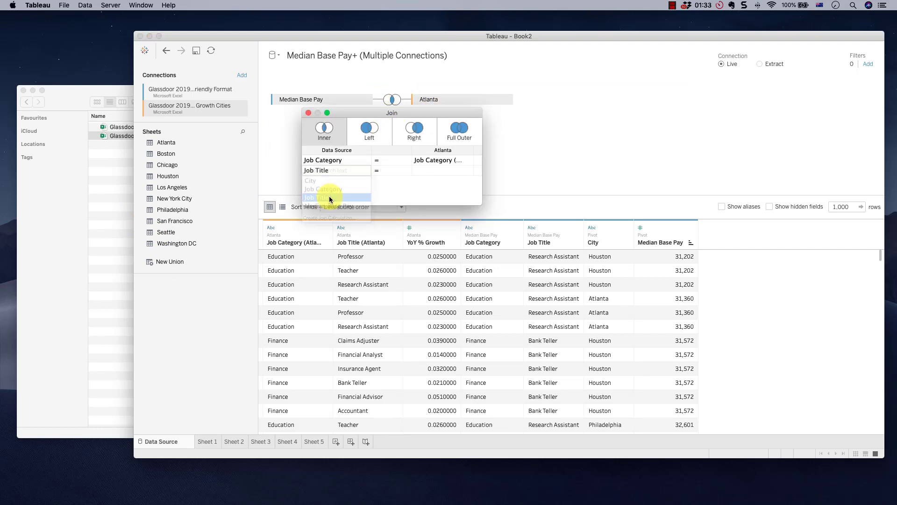
{"action": "left_click", "coordinate": [440, 188]}
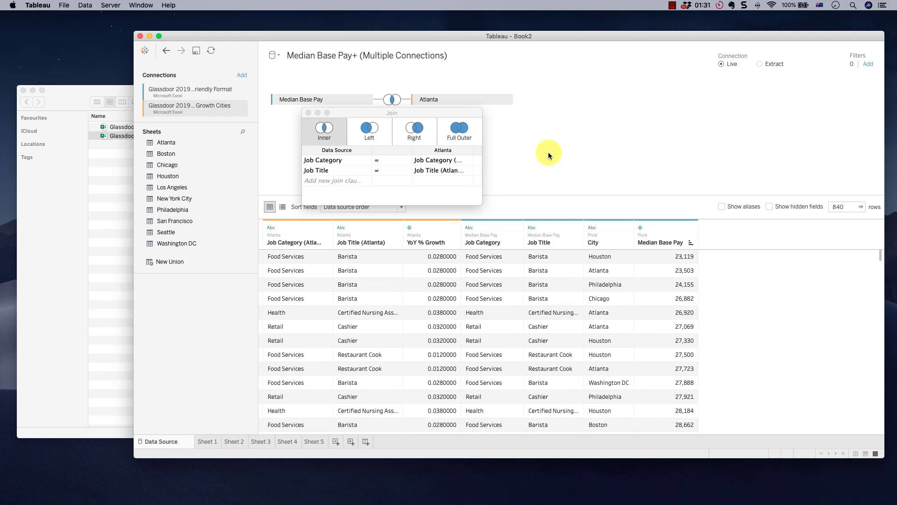
{"action": "left_click", "coordinate": [307, 114]}
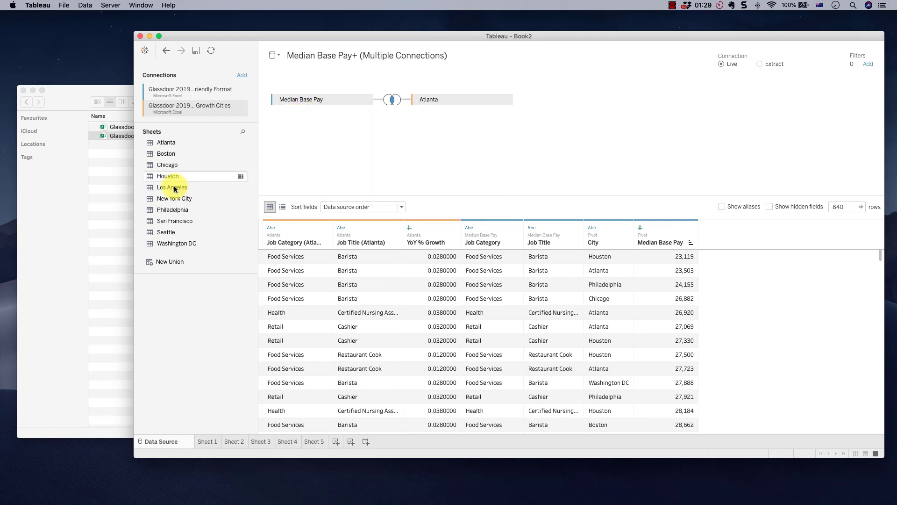
Union the Boston through Washington DC sheets with Atlanta
{"action": "left_click_drag", "start_coordinate": [174, 238], "coordinate": [497, 110]}
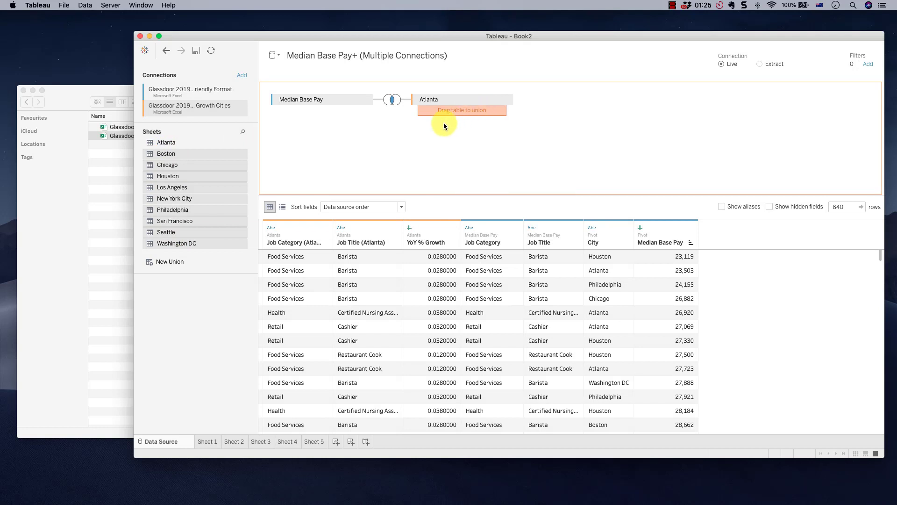
{"action": "left_click_drag", "start_coordinate": [444, 125], "coordinate": [458, 115]}
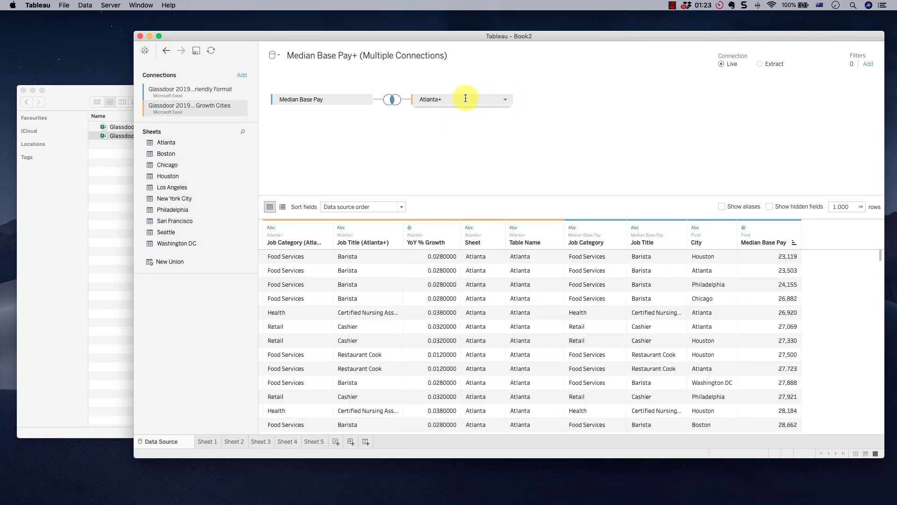
{"action": "left_click", "coordinate": [392, 99]}
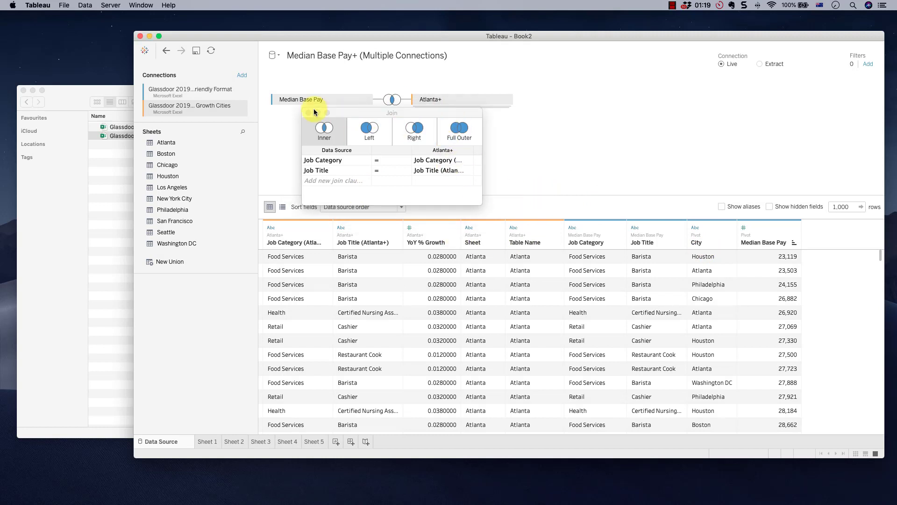
{"action": "left_click", "coordinate": [308, 112]}
Sort fields Z to A per table and rename the Sheet column to City 2
{"action": "left_click", "coordinate": [350, 206]}
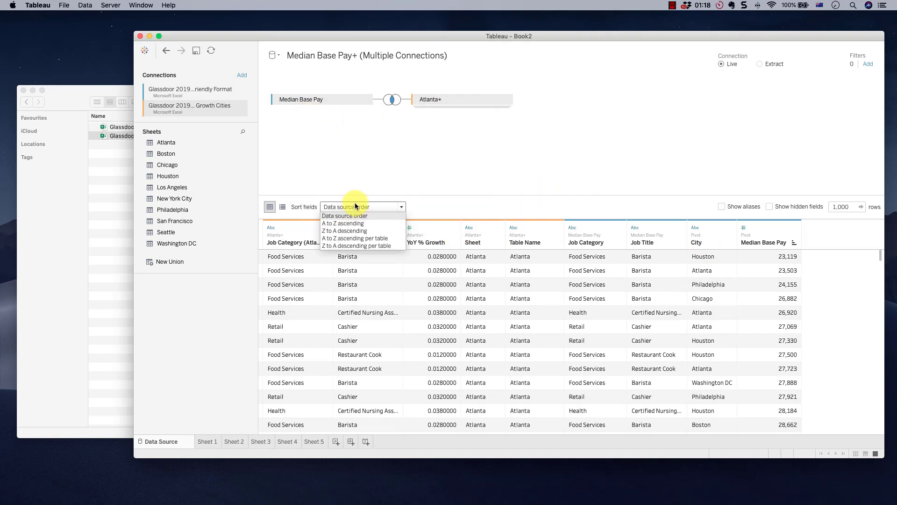
{"action": "left_click", "coordinate": [346, 247]}
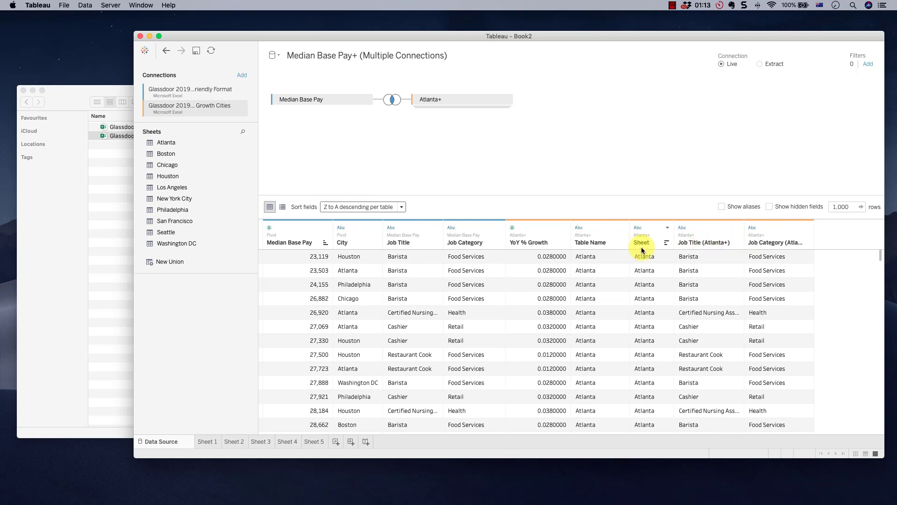
{"action": "left_click", "coordinate": [642, 244]}
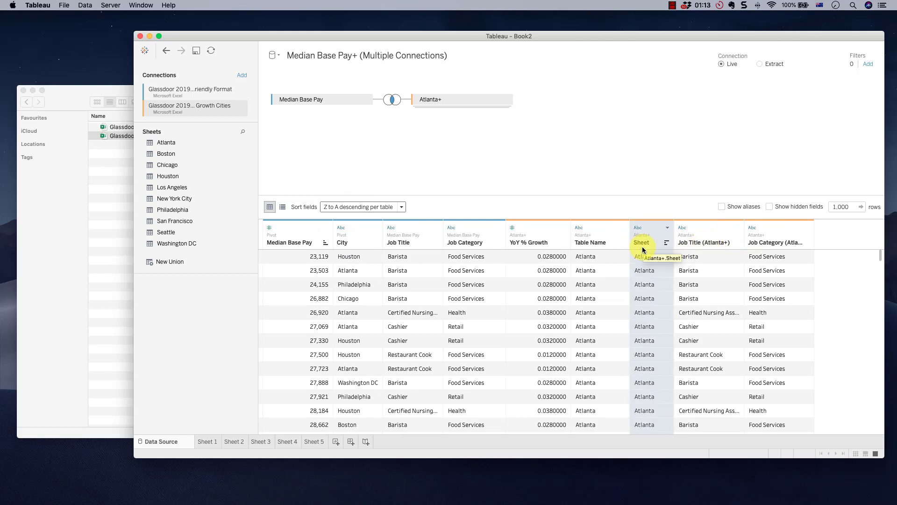
{"action": "type", "text": "City 2"}
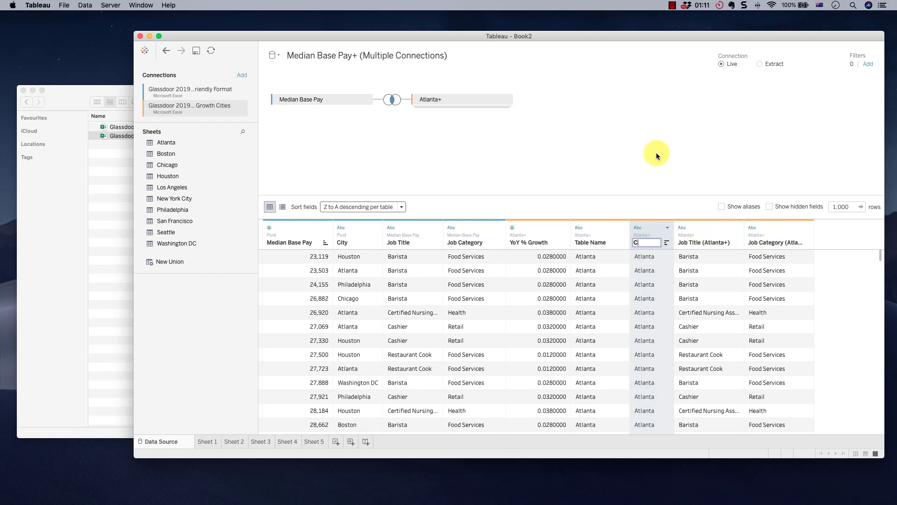
{"action": "key", "text": "Return"}
Add a City = City 2 clause to the join
{"action": "left_click", "coordinate": [392, 99]}
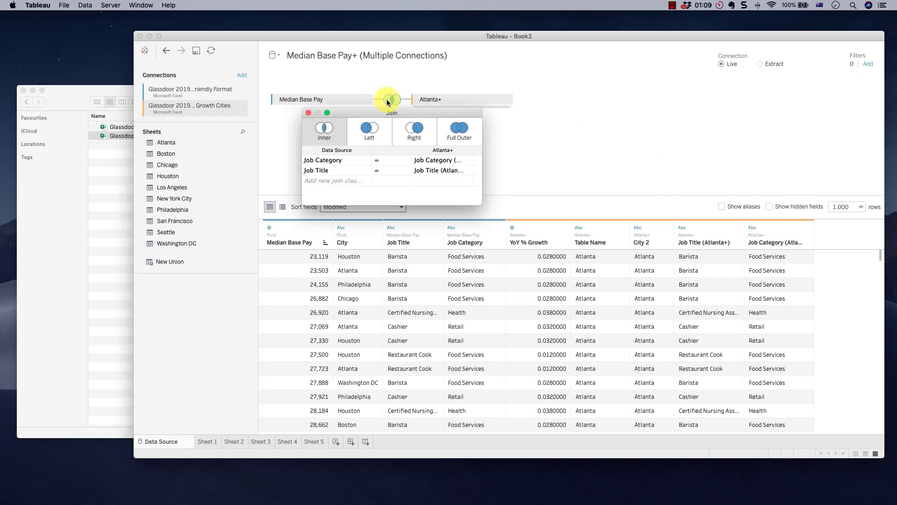
{"action": "left_click", "coordinate": [356, 182]}
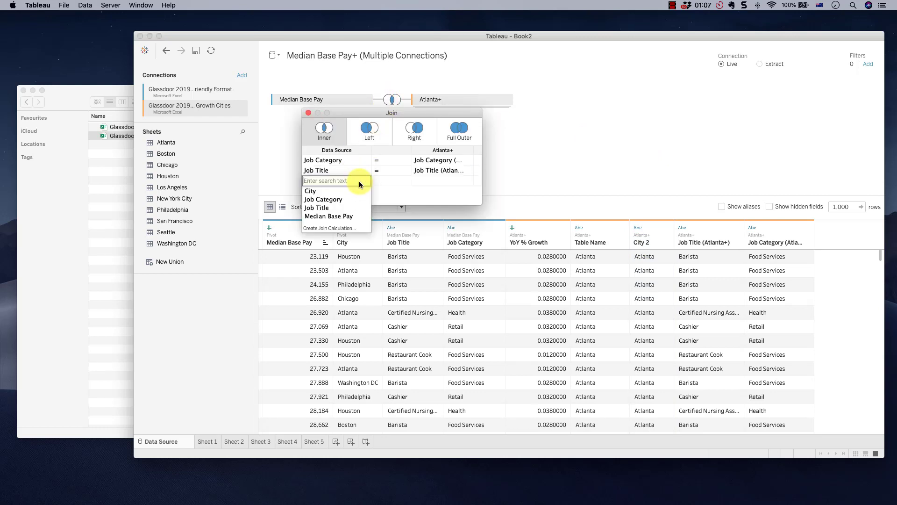
{"action": "left_click", "coordinate": [332, 192]}
{"action": "left_click", "coordinate": [467, 181]}
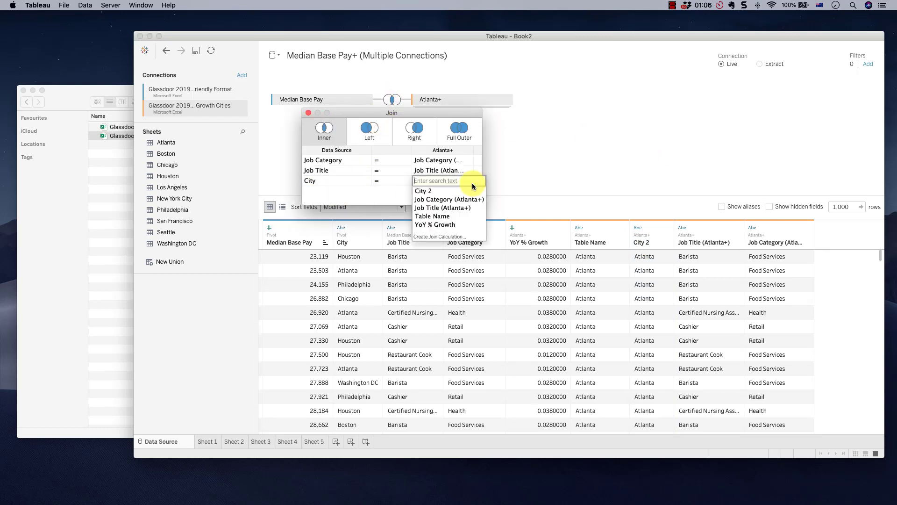
{"action": "left_click", "coordinate": [447, 191]}
{"action": "left_click", "coordinate": [542, 171]}
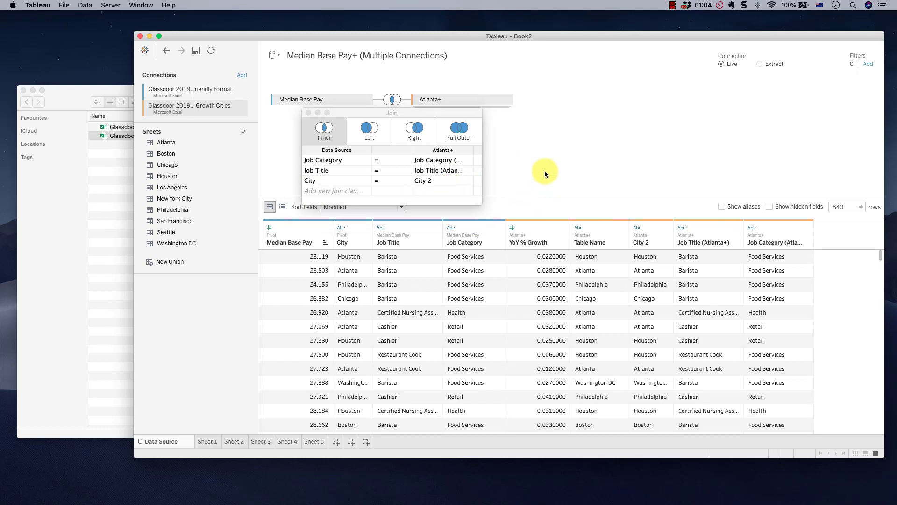
{"action": "left_click", "coordinate": [309, 112]}
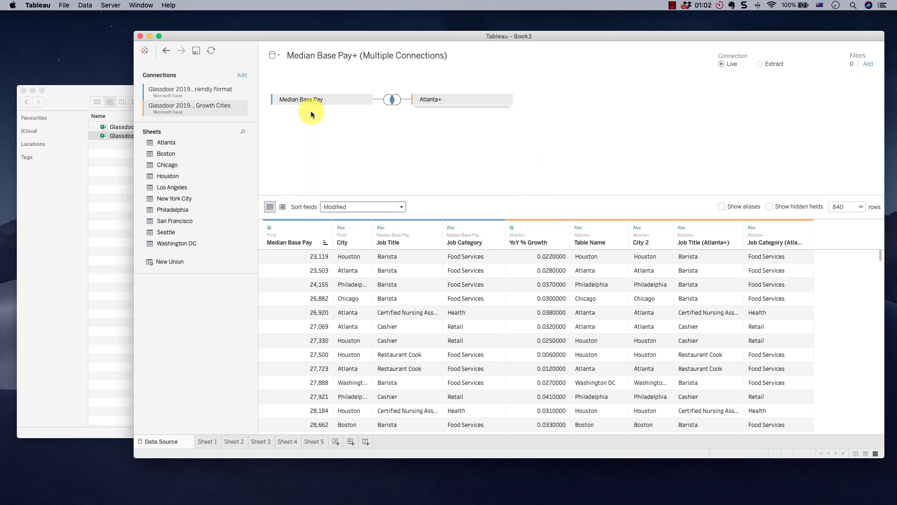
On a new sheet, tabulate YoY % Growth by Job Category, Job Title and City
{"action": "left_click", "coordinate": [336, 441]}
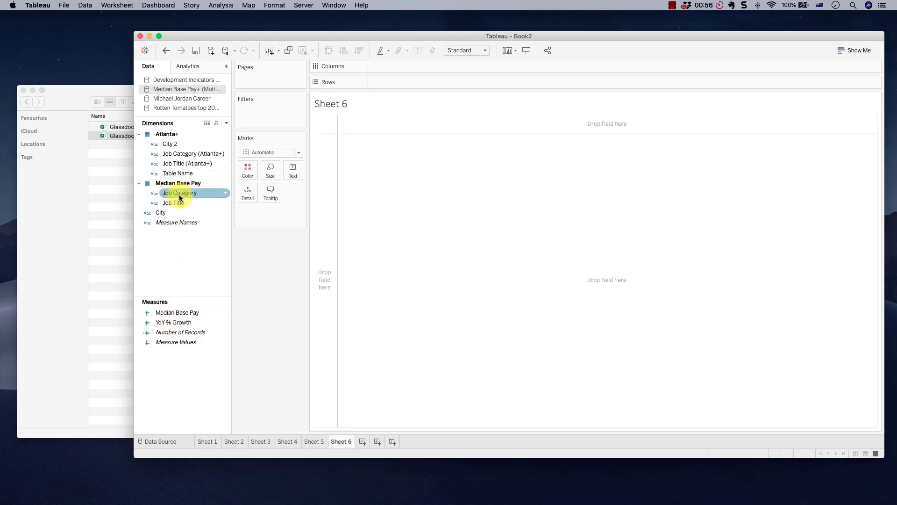
{"action": "double_click", "coordinate": [179, 194]}
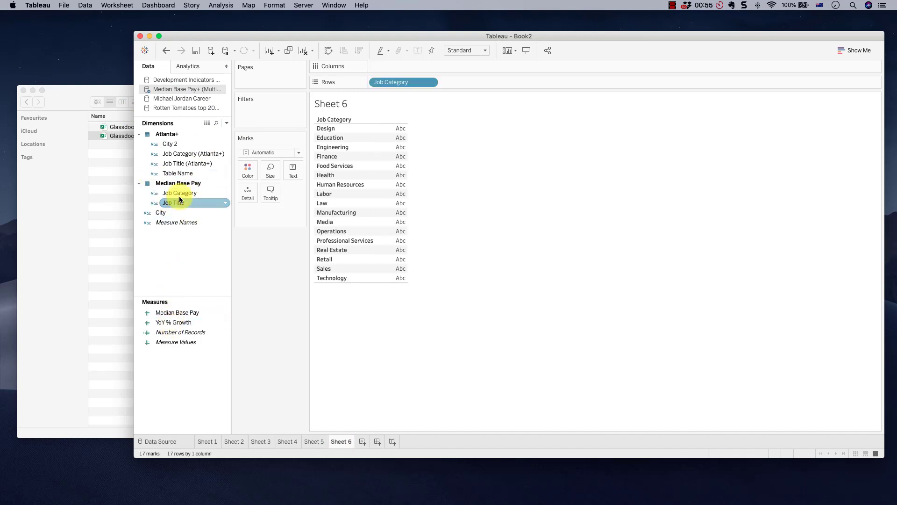
{"action": "double_click", "coordinate": [176, 203]}
{"action": "double_click", "coordinate": [174, 211]}
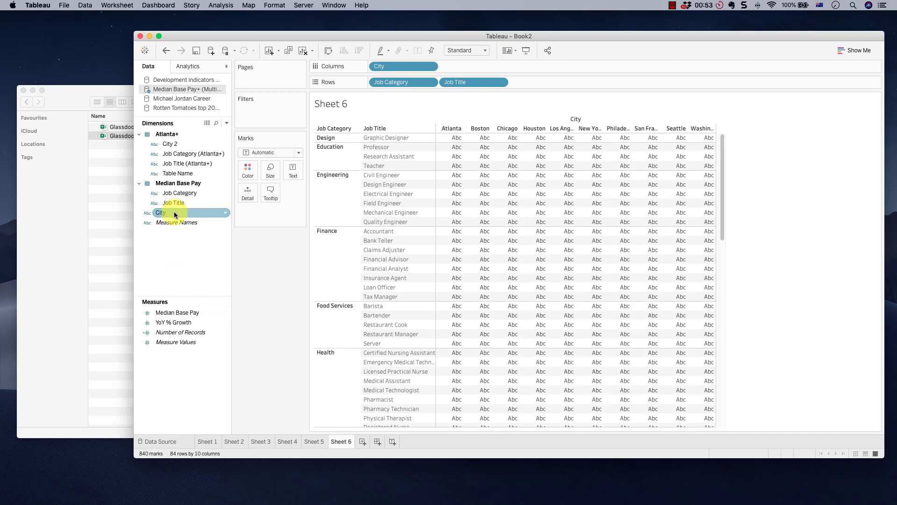
{"action": "double_click", "coordinate": [175, 322]}
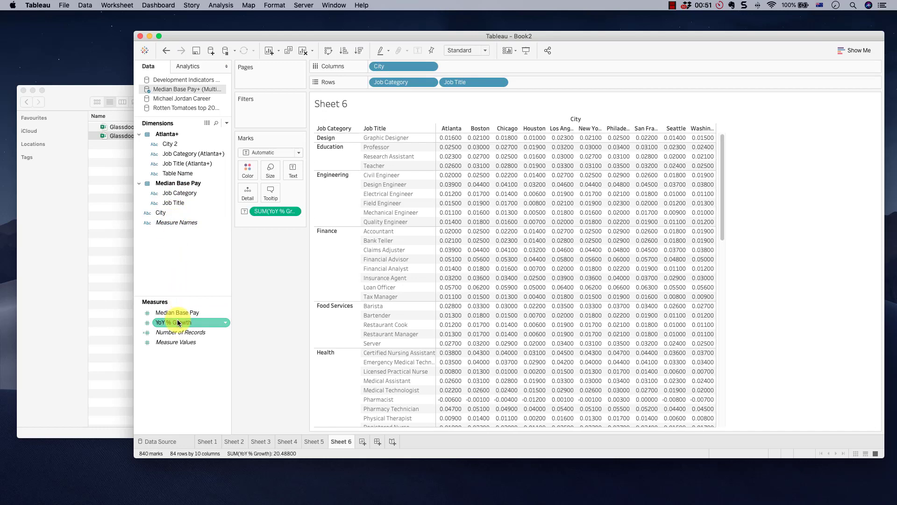
Make it a highlight table with cities across columns, then add blank Sheet 7
{"action": "left_click_drag", "start_coordinate": [173, 322], "coordinate": [246, 169]}
{"action": "left_click_drag", "start_coordinate": [275, 211], "coordinate": [220, 281]}
{"action": "left_click", "coordinate": [854, 50]}
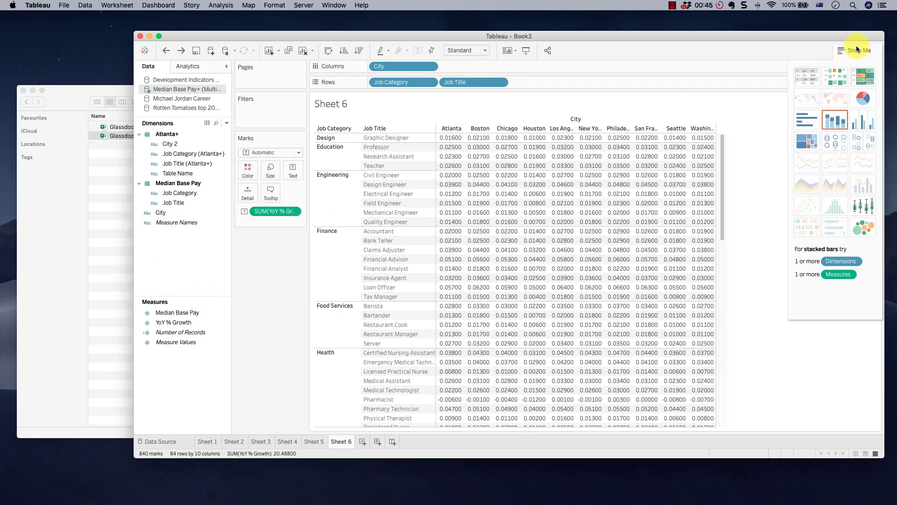
{"action": "left_click", "coordinate": [863, 75]}
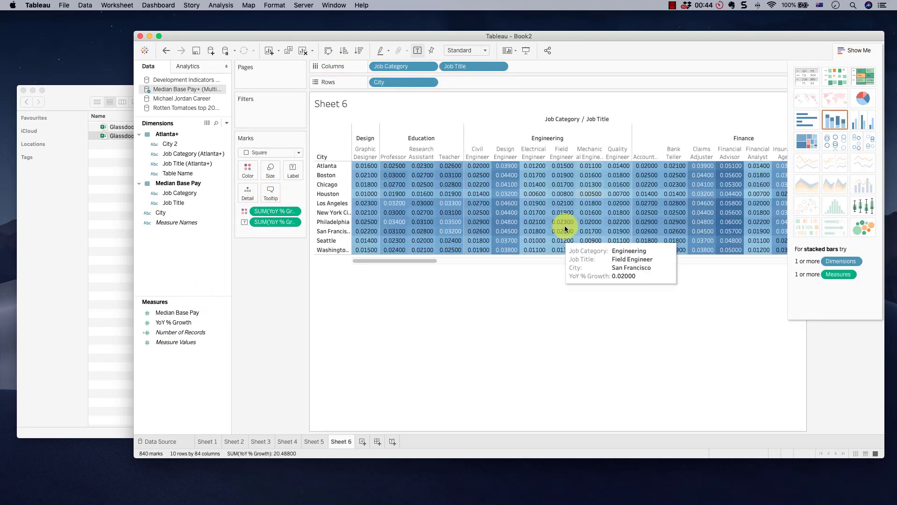
{"action": "left_click", "coordinate": [329, 50]}
{"action": "scroll", "coordinate": [726, 229], "scroll_direction": "down", "scroll_amount": 15}
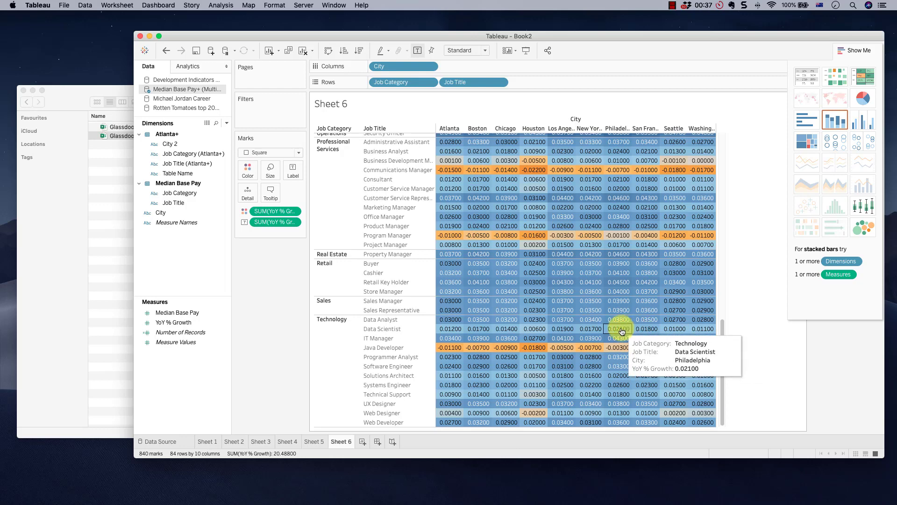
{"action": "left_click_drag", "start_coordinate": [194, 313], "coordinate": [271, 191]}
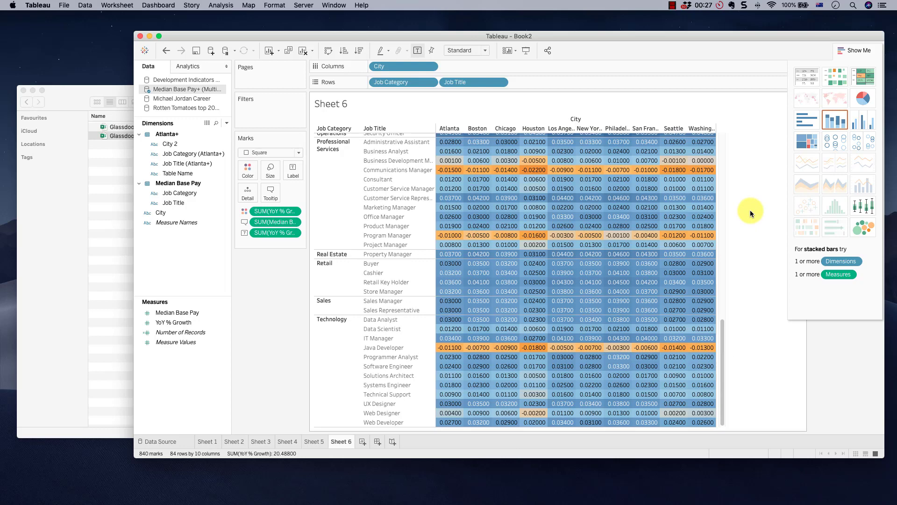
{"action": "left_click", "coordinate": [363, 441]}
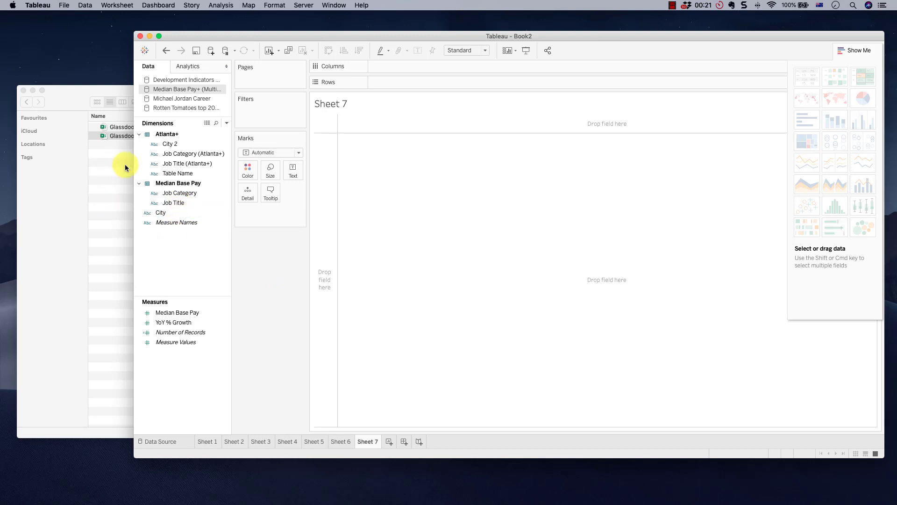
Bring Spotify2018-top100.csv from Finder's 5. Spotify folder into Tableau as a data source
{"action": "left_click", "coordinate": [93, 136]}
{"action": "left_click", "coordinate": [26, 100]}
{"action": "double_click", "coordinate": [132, 162]}
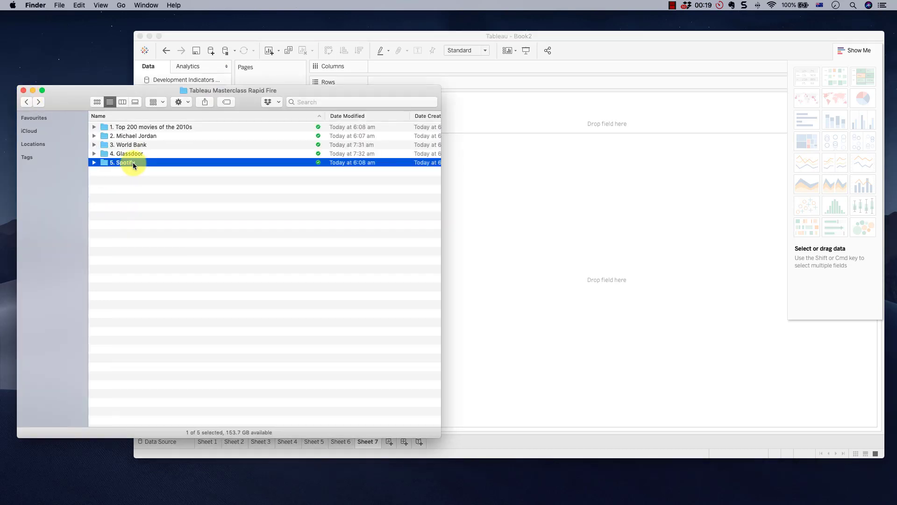
{"action": "left_click_drag", "start_coordinate": [122, 129], "coordinate": [558, 228]}
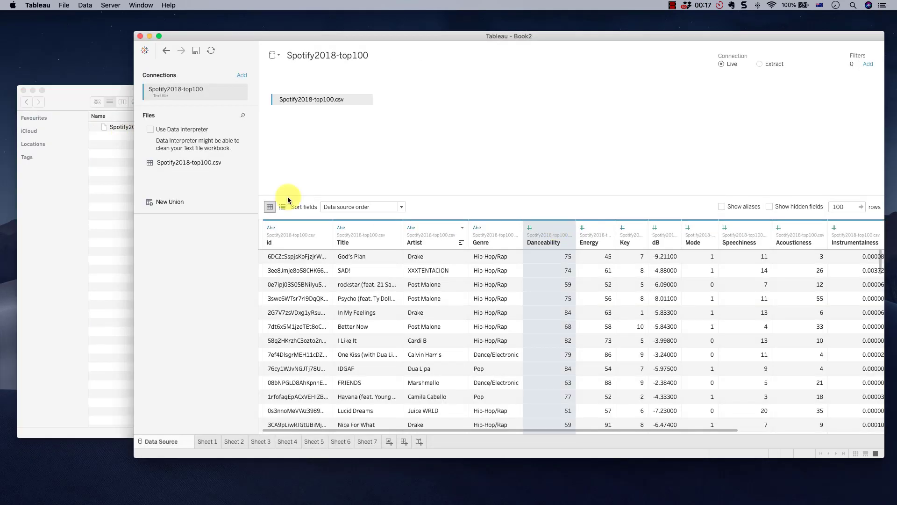
On Sheet 7, scatter Speechiness horizontally against Valence with one mark per song Title
{"action": "left_click", "coordinate": [368, 442]}
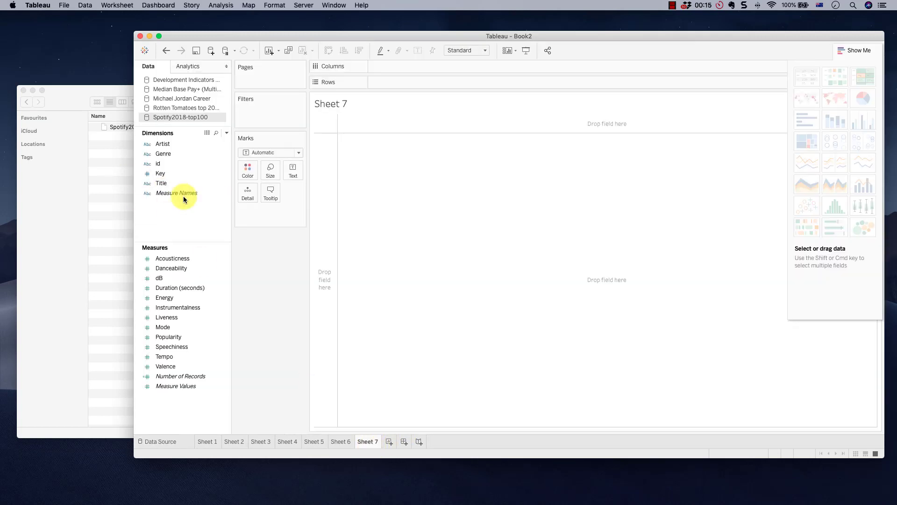
{"action": "left_click", "coordinate": [182, 328]}
{"action": "double_click", "coordinate": [172, 345]}
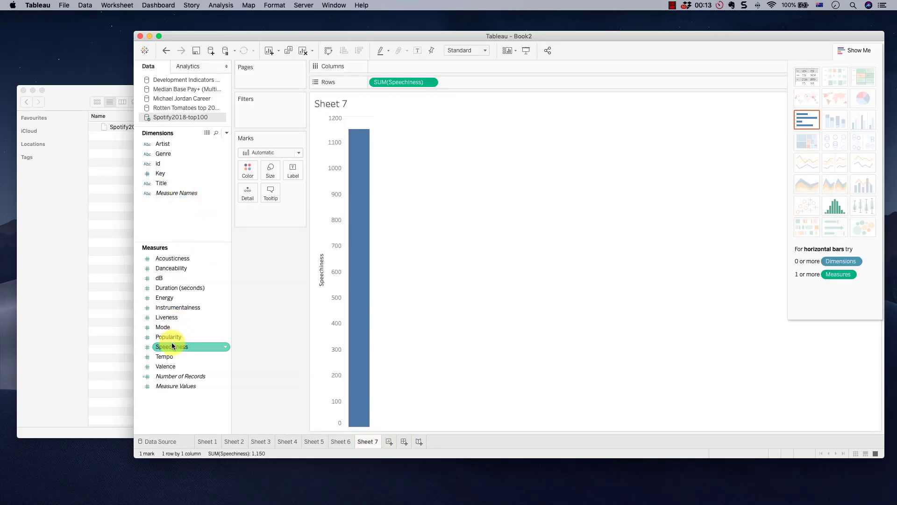
{"action": "double_click", "coordinate": [179, 366]}
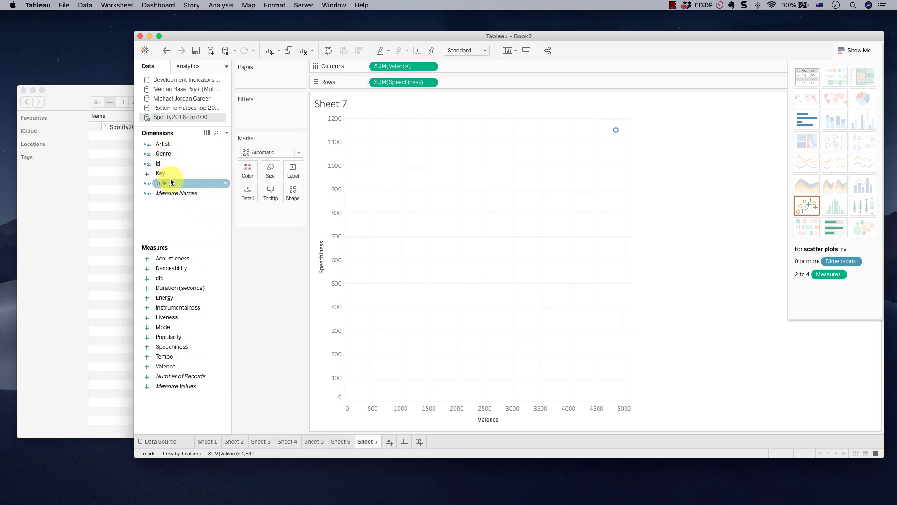
{"action": "left_click_drag", "start_coordinate": [169, 183], "coordinate": [246, 193]}
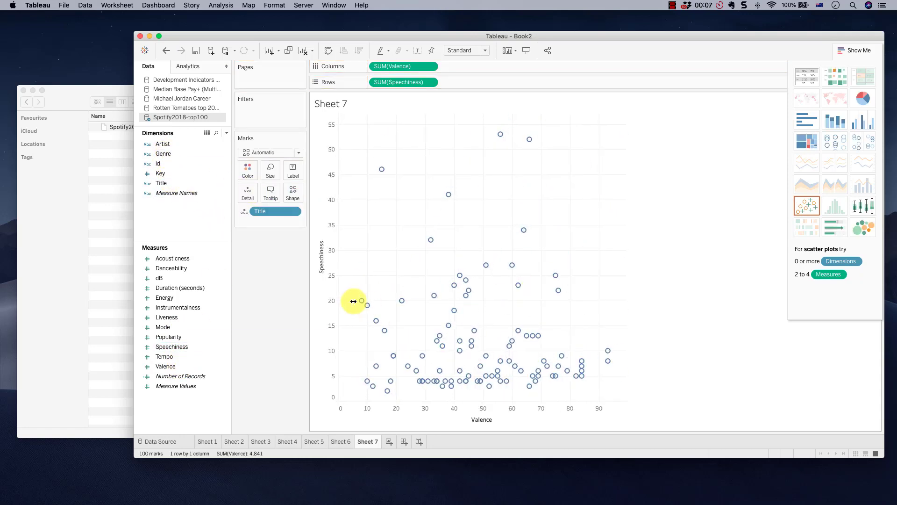
{"action": "left_click", "coordinate": [328, 52]}
Colour the marks by Genre and show the Genre legend
{"action": "left_click", "coordinate": [159, 155]}
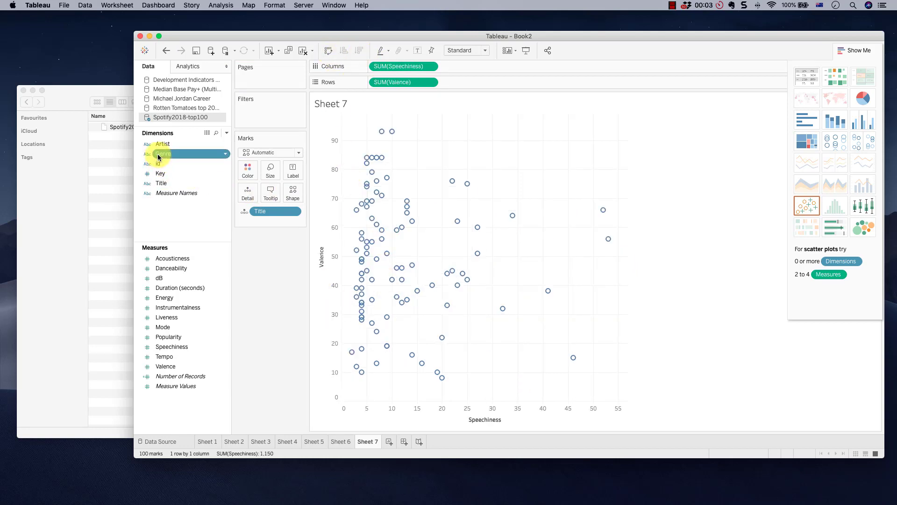
{"action": "left_click_drag", "start_coordinate": [158, 156], "coordinate": [247, 170]}
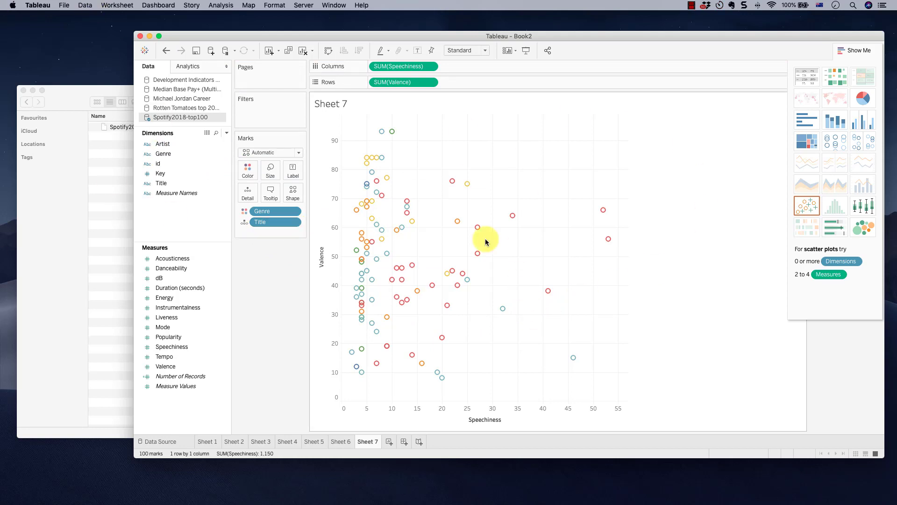
{"action": "left_click", "coordinate": [857, 50]}
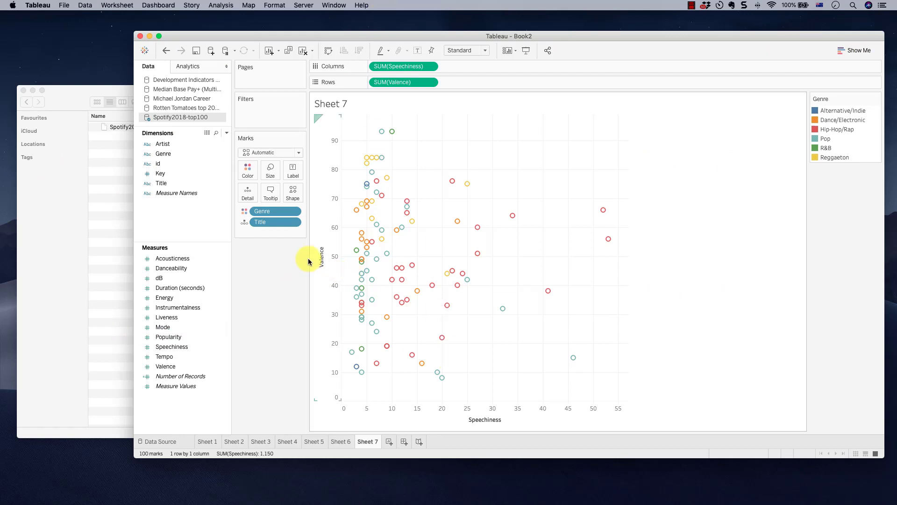
Add a constant Valence reference line at 50 with custom label 'Mood Neutrality Line'
{"action": "right_click", "coordinate": [331, 250]}
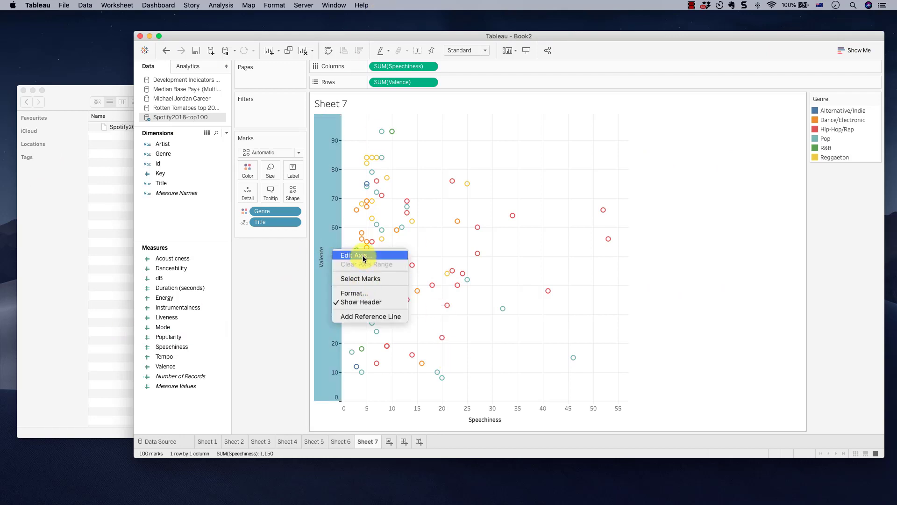
{"action": "left_click", "coordinate": [360, 317]}
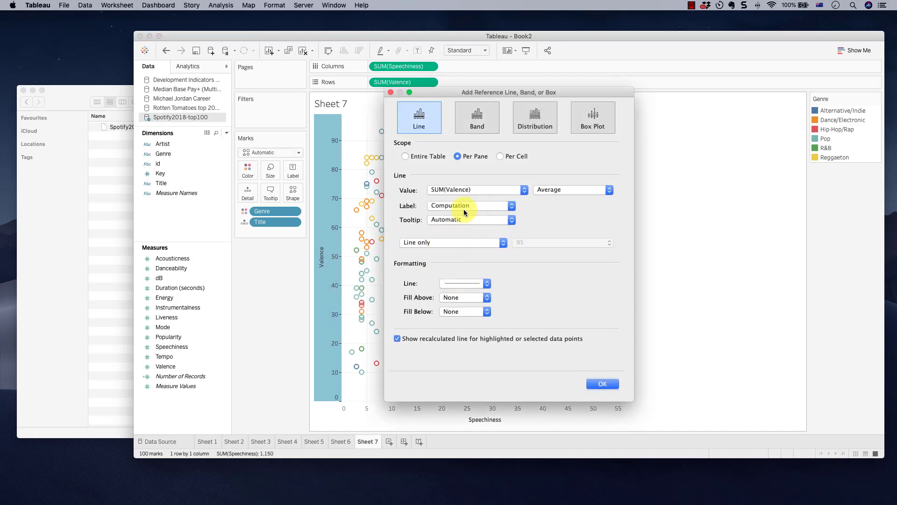
{"action": "left_click", "coordinate": [554, 188]}
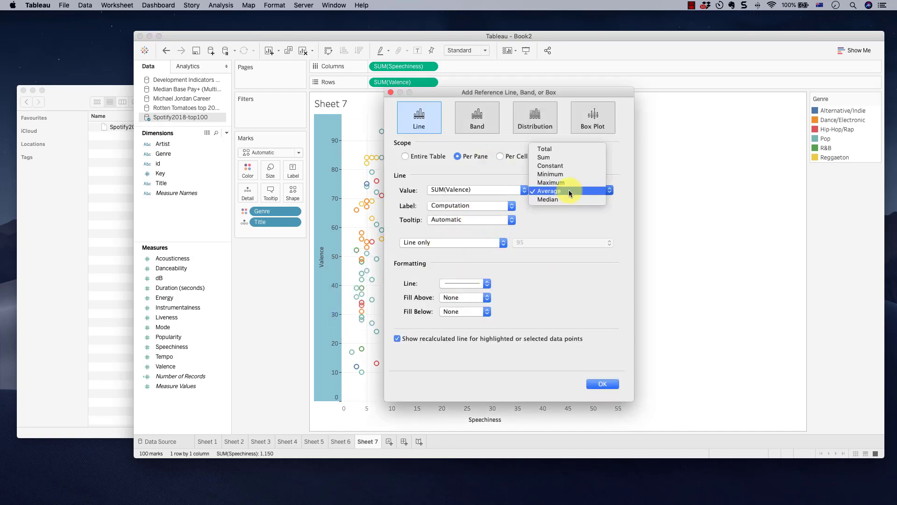
{"action": "left_click", "coordinate": [563, 164]}
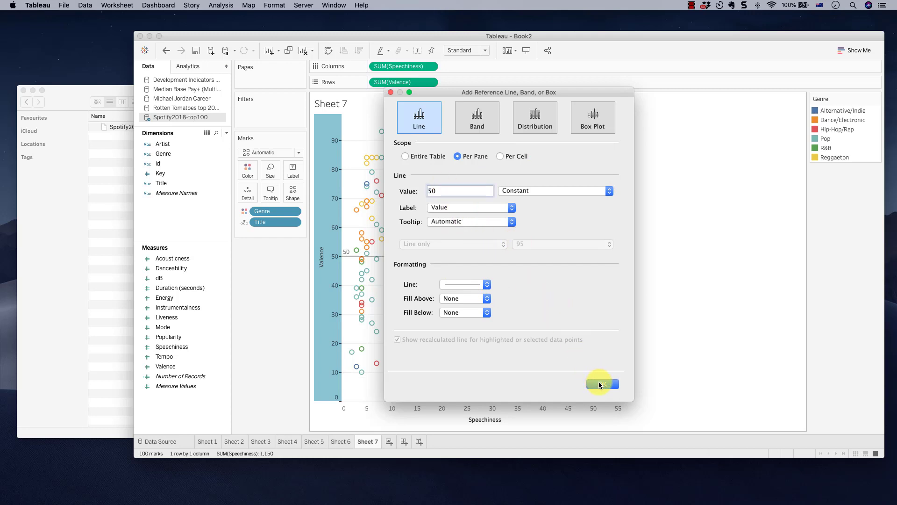
{"action": "left_click", "coordinate": [432, 214]}
{"action": "left_click", "coordinate": [542, 212]}
{"action": "left_click", "coordinate": [490, 207]}
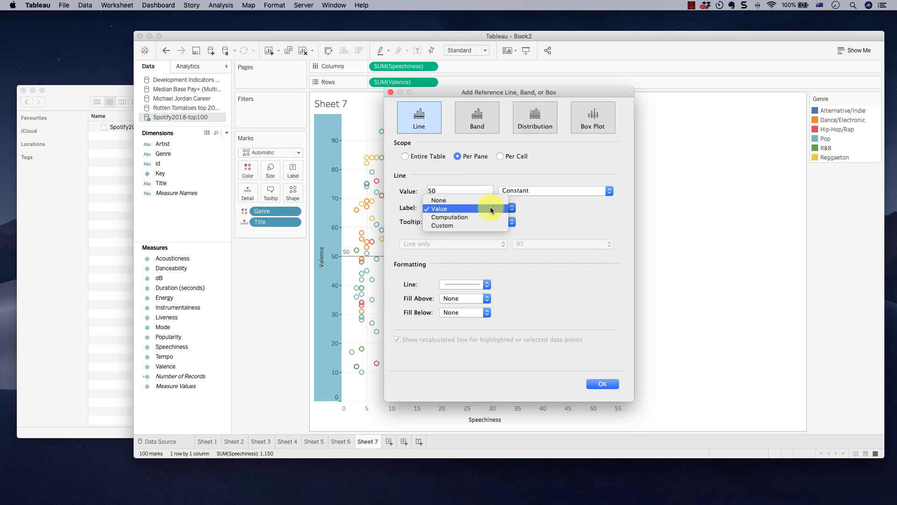
{"action": "left_click", "coordinate": [459, 225]}
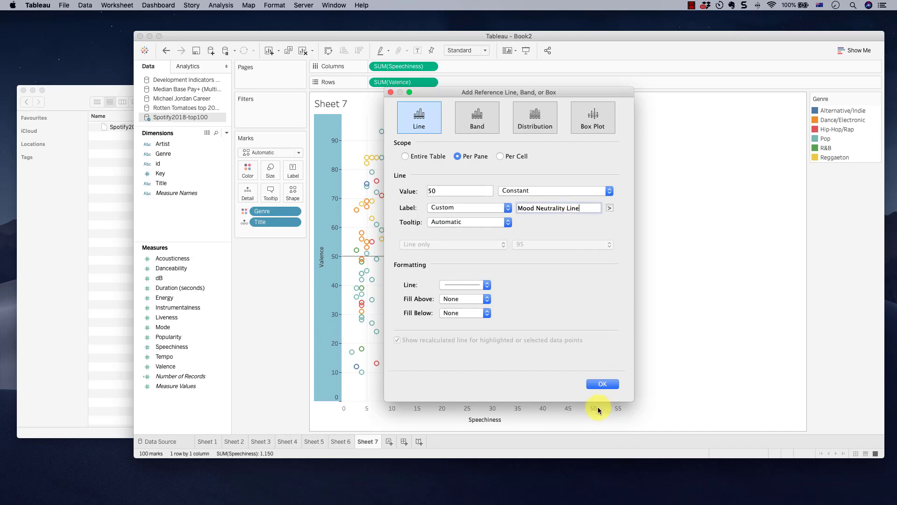
{"action": "left_click", "coordinate": [600, 383]}
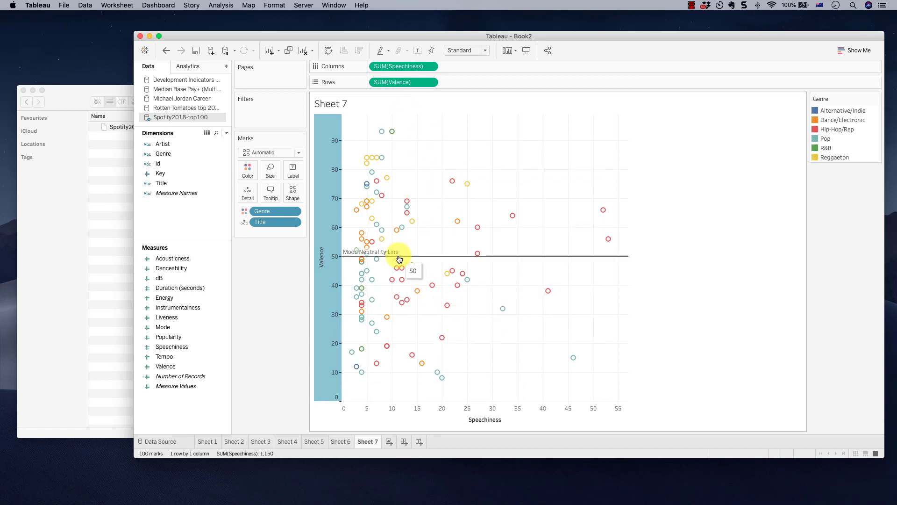
Add an average reference line on the Speechiness axis
{"action": "right_click", "coordinate": [410, 406]}
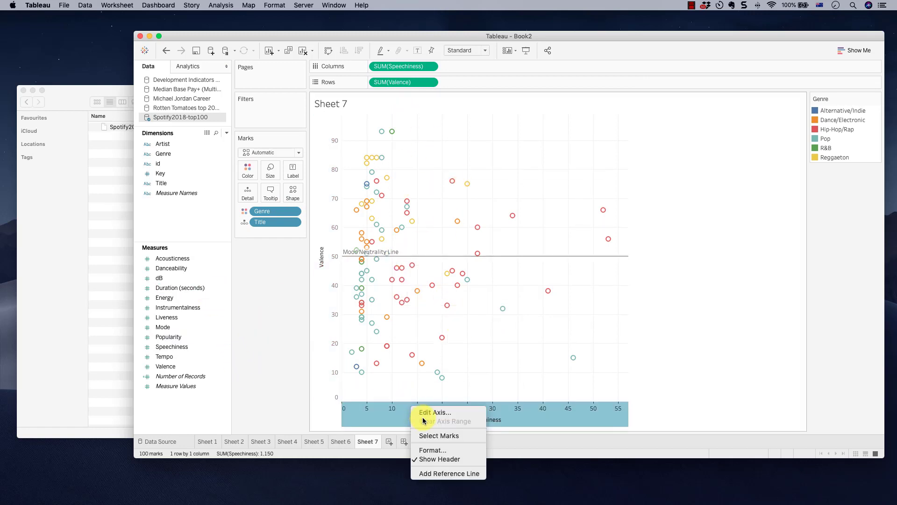
{"action": "left_click", "coordinate": [434, 473]}
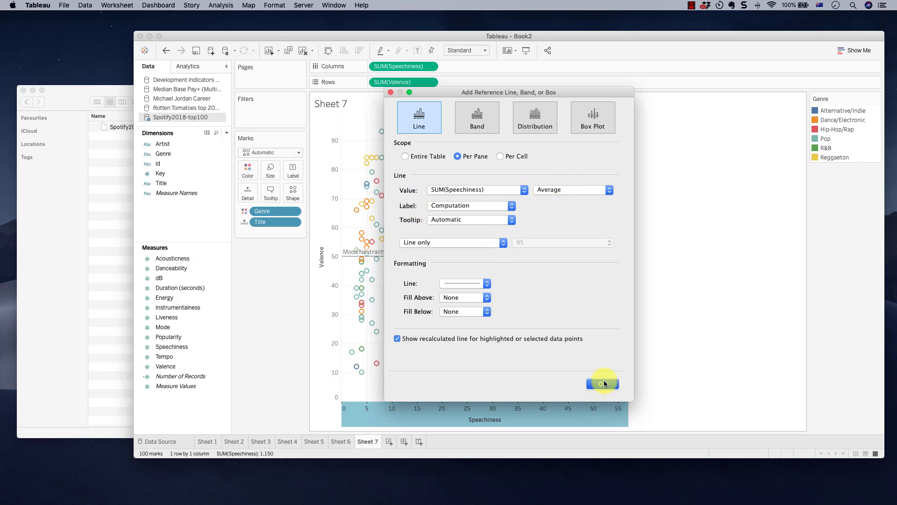
{"action": "left_click", "coordinate": [603, 383]}
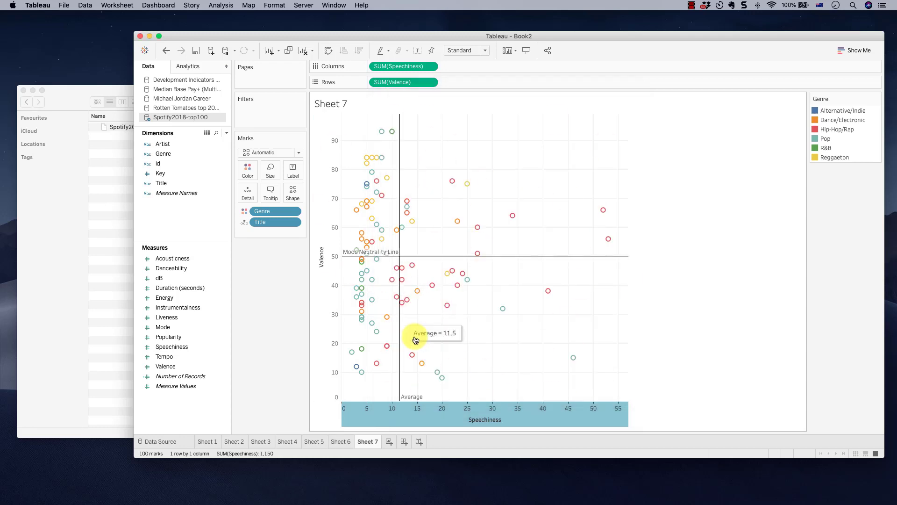
Add a Speechiness reference band with constant bounds 30 to 60
{"action": "right_click", "coordinate": [467, 406]}
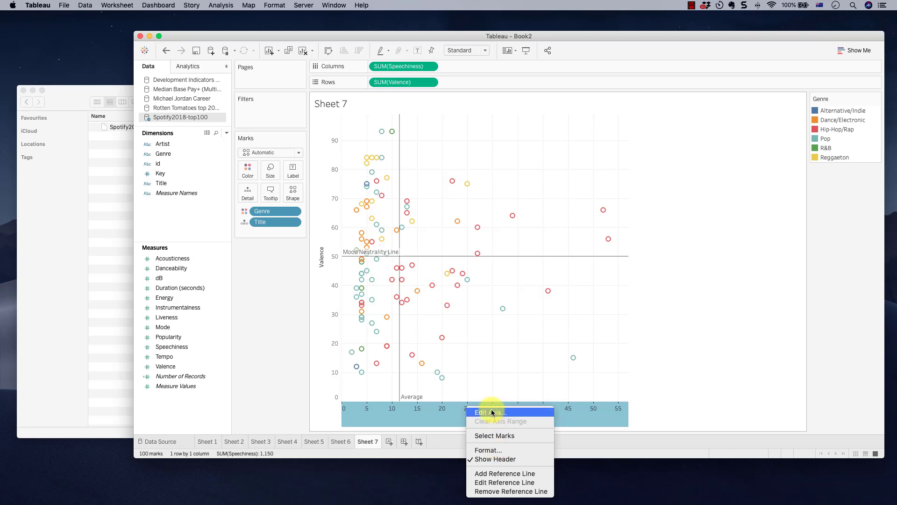
{"action": "left_click", "coordinate": [496, 473]}
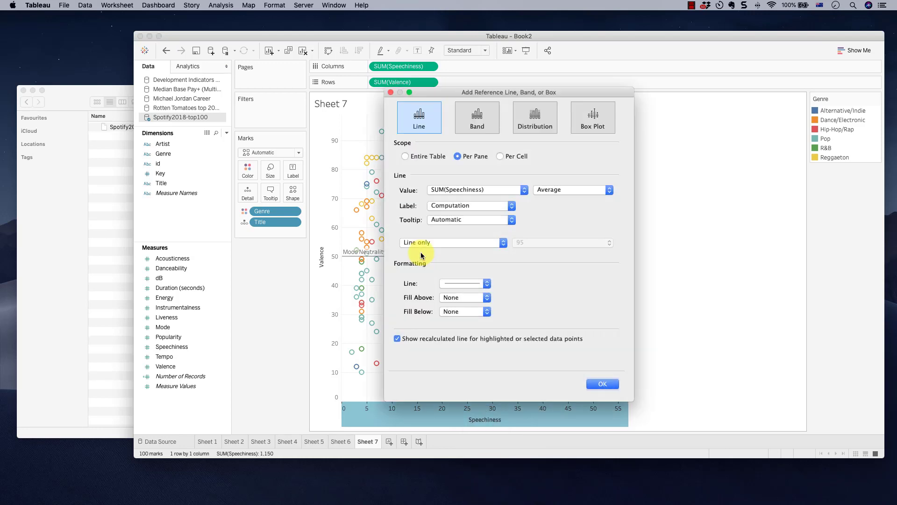
{"action": "left_click", "coordinate": [478, 135]}
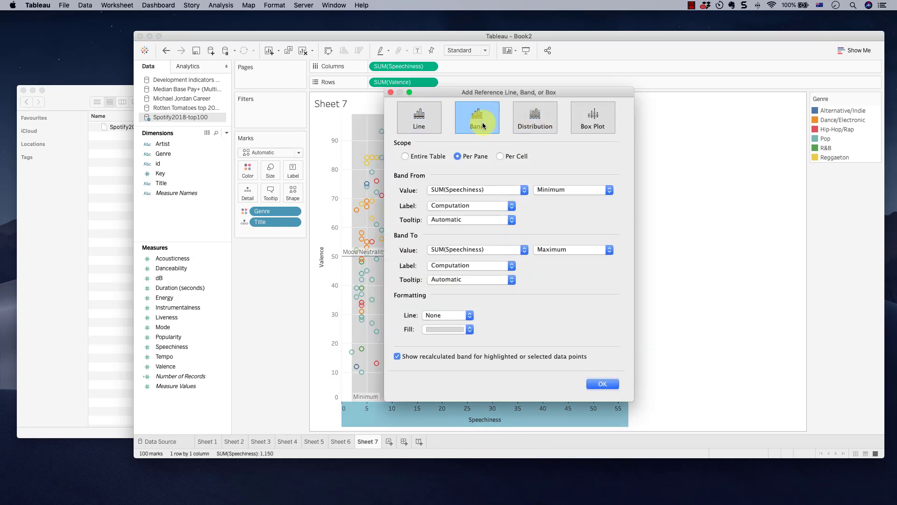
{"action": "left_click", "coordinate": [544, 191]}
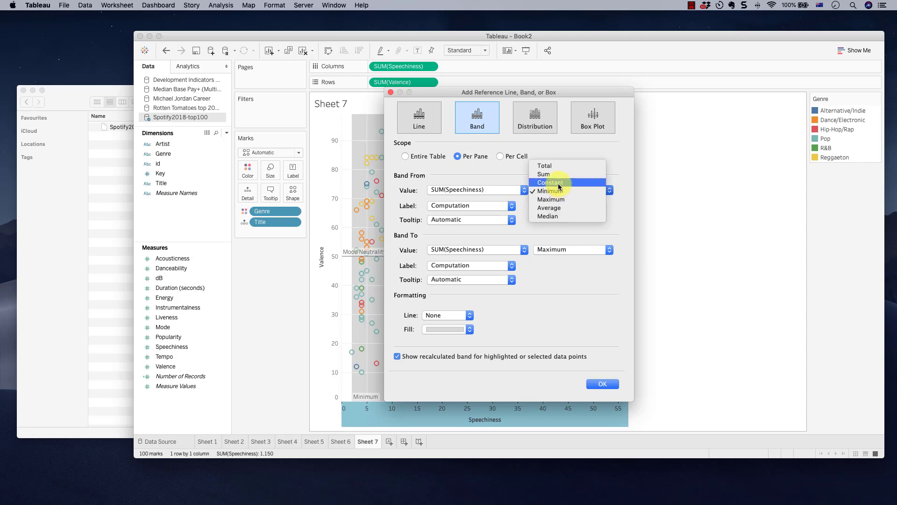
{"action": "left_click", "coordinate": [558, 184]}
{"action": "type", "text": "2"}
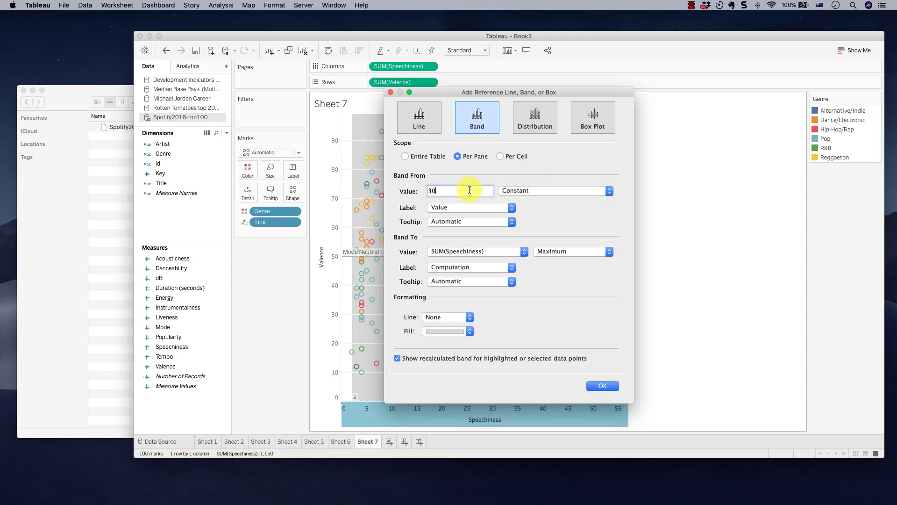
{"action": "left_click", "coordinate": [540, 250]}
{"action": "left_click", "coordinate": [548, 236]}
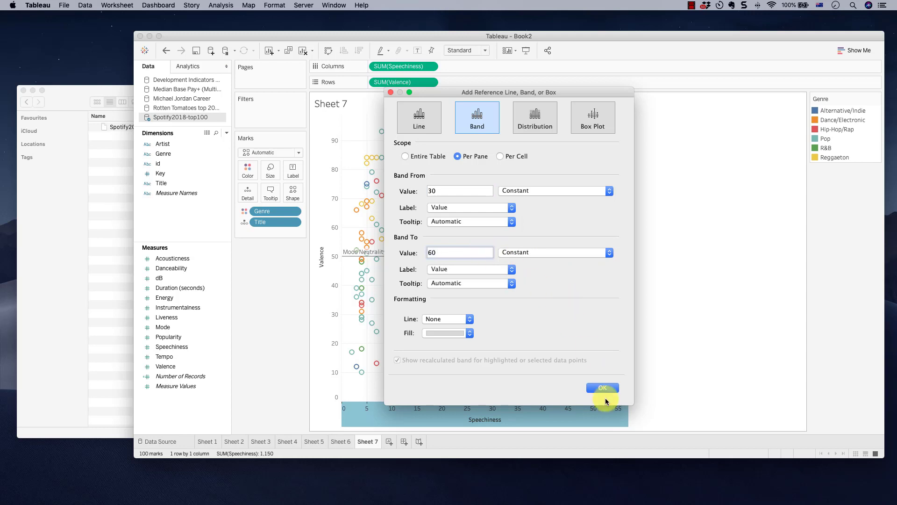
{"action": "left_click", "coordinate": [601, 388]}
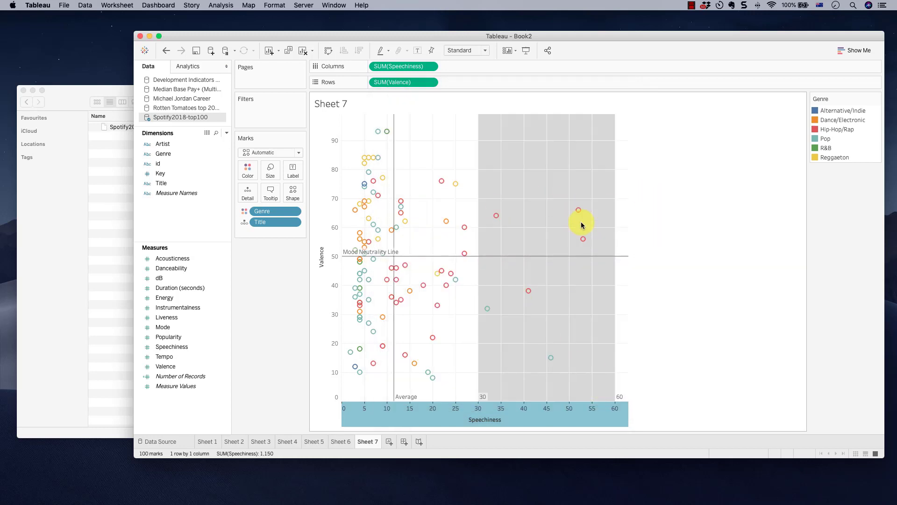
Draw the song marks as larger filled circles
{"action": "left_click", "coordinate": [265, 154]}
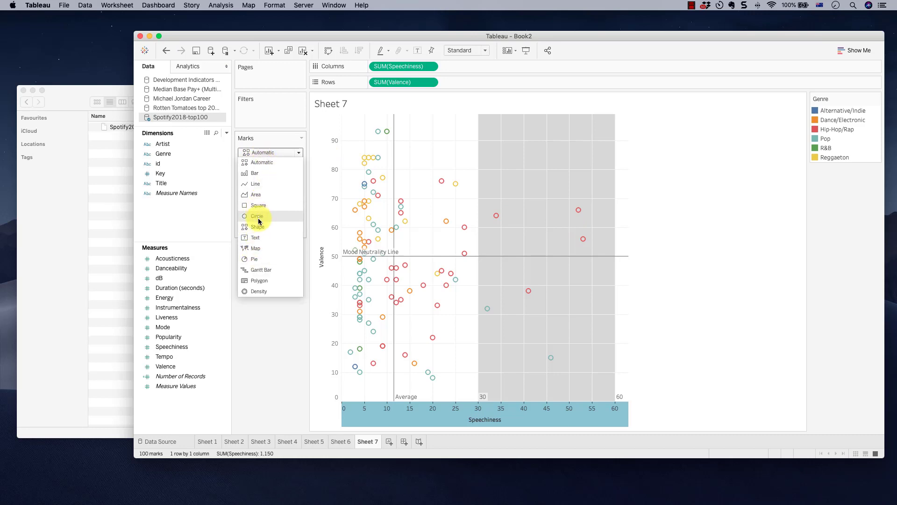
{"action": "left_click", "coordinate": [257, 216]}
{"action": "left_click", "coordinate": [270, 170]}
{"action": "left_click_drag", "start_coordinate": [300, 195], "coordinate": [299, 193]}
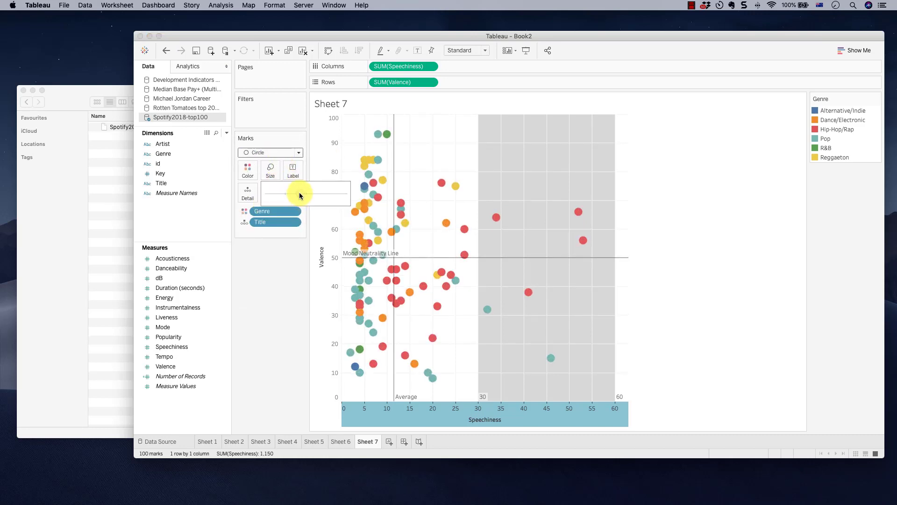
Set mark opacity to 70% with outlines, then select the three songs in the band
{"action": "left_click", "coordinate": [248, 171]}
{"action": "left_click", "coordinate": [292, 249]}
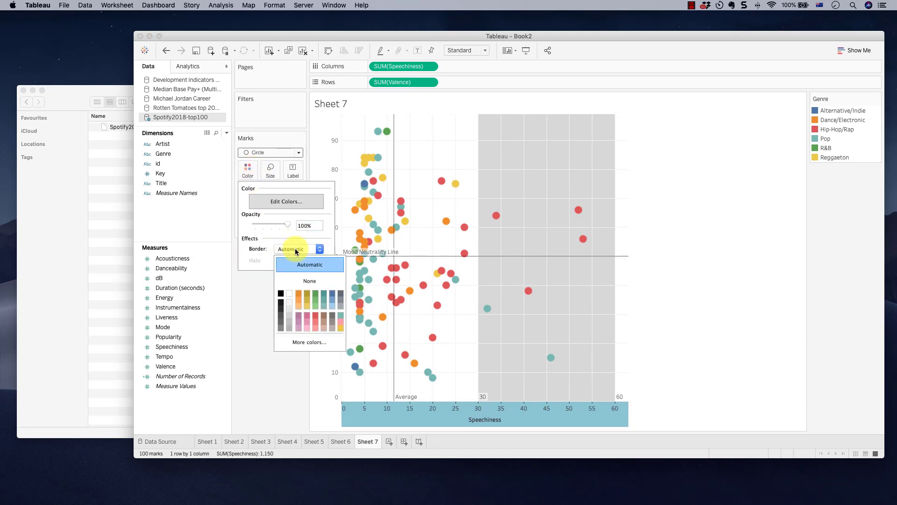
{"action": "left_click", "coordinate": [278, 306]}
{"action": "left_click_drag", "start_coordinate": [287, 224], "coordinate": [277, 225]}
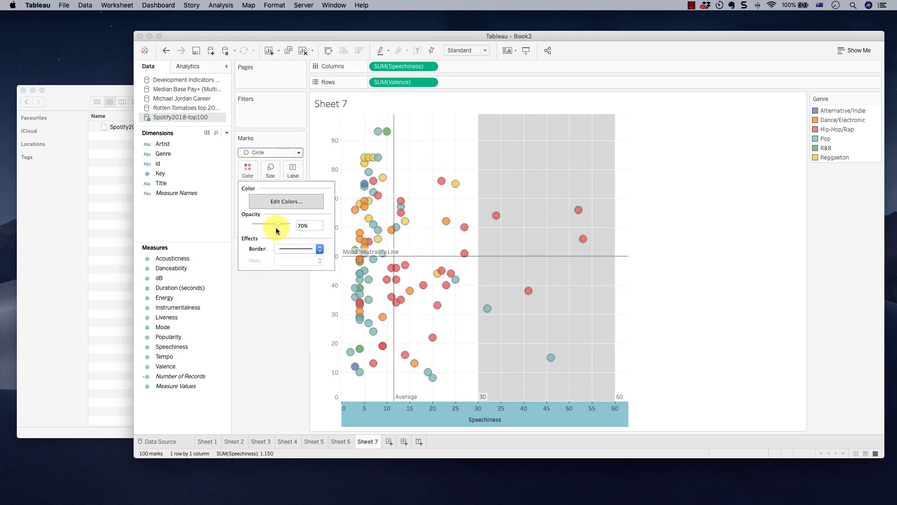
{"action": "left_click", "coordinate": [569, 144]}
{"action": "left_click_drag", "start_coordinate": [544, 171], "coordinate": [607, 379]}
Add point annotations with default text to the three selected songs
{"action": "right_click", "coordinate": [581, 219]}
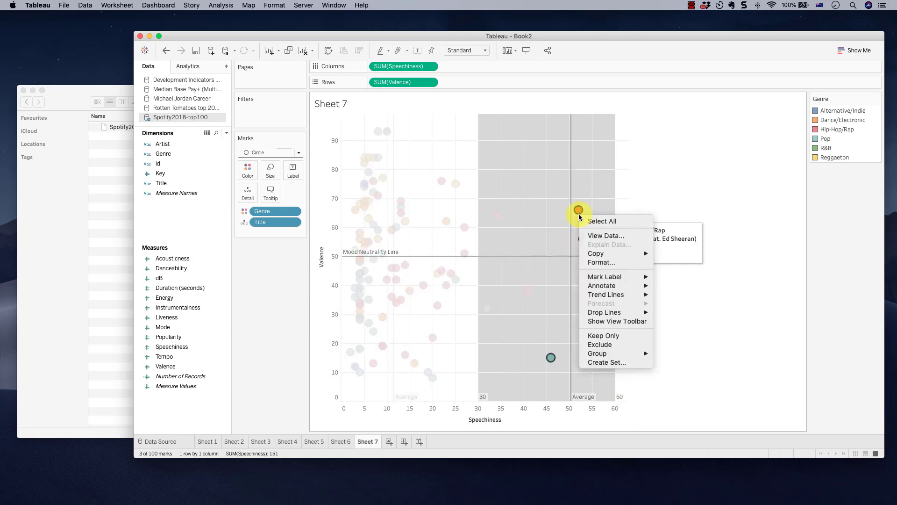
{"action": "mouse_move", "coordinate": [616, 285]}
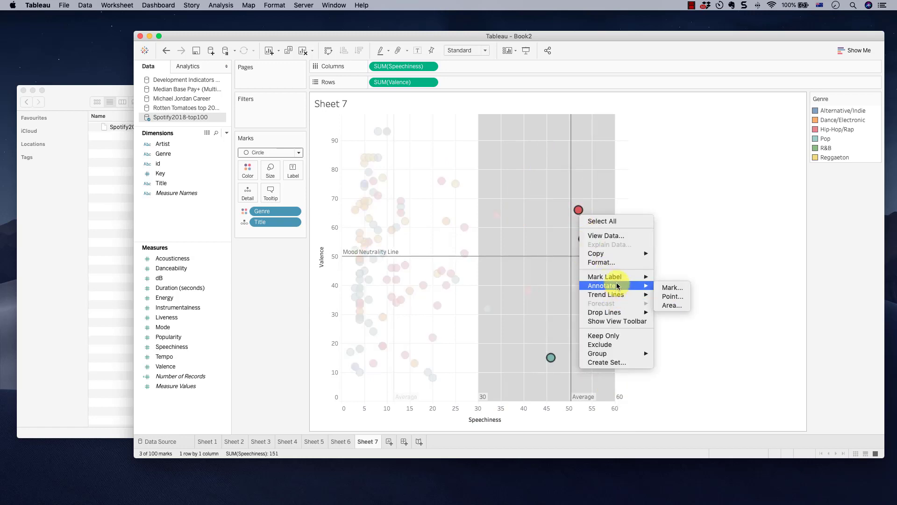
{"action": "left_click", "coordinate": [665, 296]}
{"action": "left_click", "coordinate": [625, 308]}
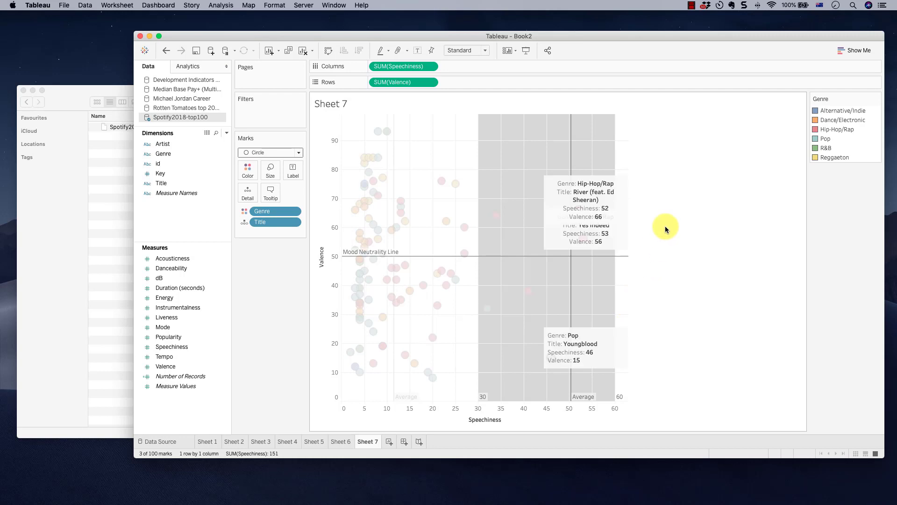
Reposition the River, Yes Indeed and Youngblood annotations around the band
{"action": "left_click", "coordinate": [615, 194]}
{"action": "left_click_drag", "start_coordinate": [615, 197], "coordinate": [590, 148]}
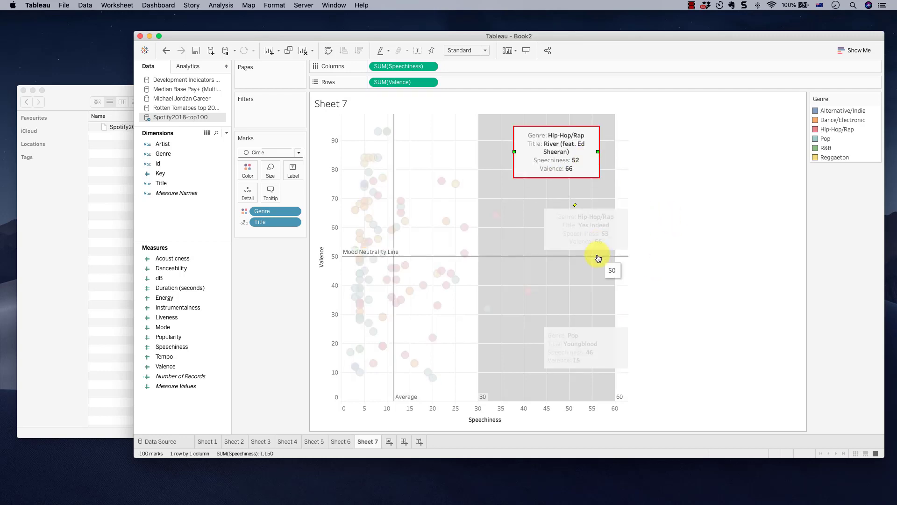
{"action": "left_click", "coordinate": [623, 230]}
{"action": "mouse_move", "coordinate": [623, 231]}
{"action": "left_mouse_down"}
{"action": "mouse_move", "coordinate": [627, 262]}
{"action": "mouse_move", "coordinate": [614, 286]}
{"action": "left_mouse_up"}
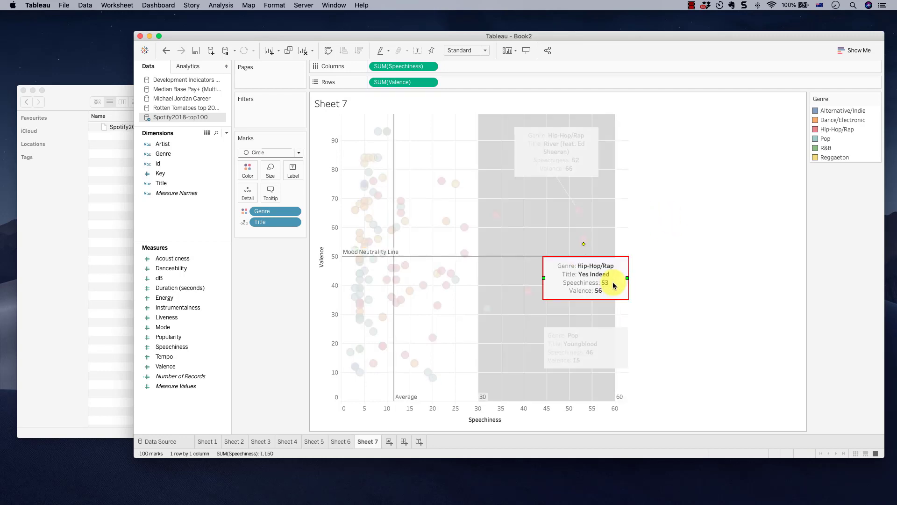
{"action": "left_click", "coordinate": [601, 316]}
{"action": "left_click", "coordinate": [599, 338]}
{"action": "mouse_move", "coordinate": [599, 338]}
{"action": "left_mouse_down"}
{"action": "mouse_move", "coordinate": [571, 312]}
{"action": "mouse_move", "coordinate": [598, 315]}
{"action": "left_mouse_up"}
{"action": "left_click", "coordinate": [643, 307]}
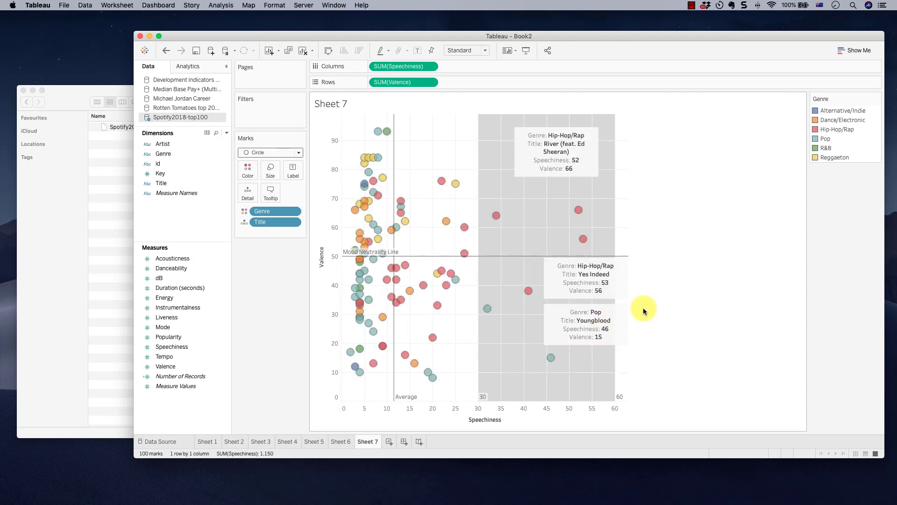
{"action": "left_click", "coordinate": [618, 312]}
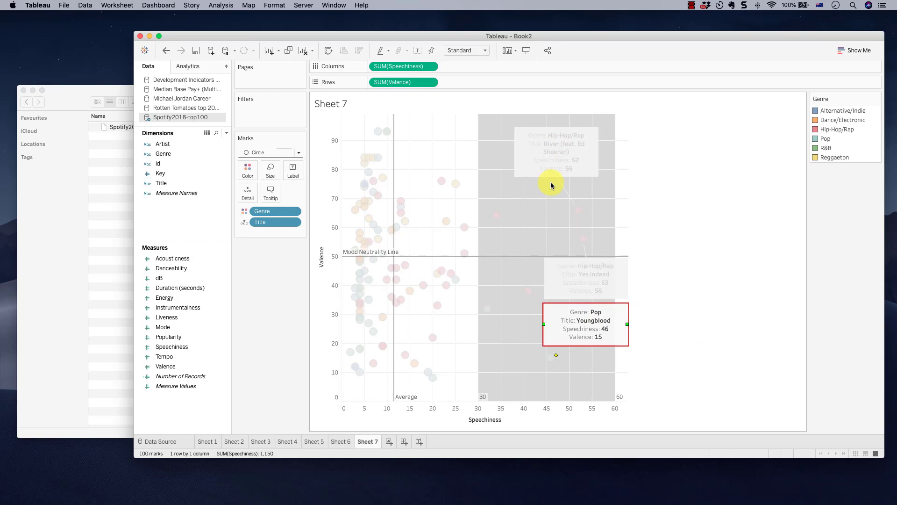
{"action": "left_click", "coordinate": [586, 269]}
{"action": "left_click", "coordinate": [575, 156]}
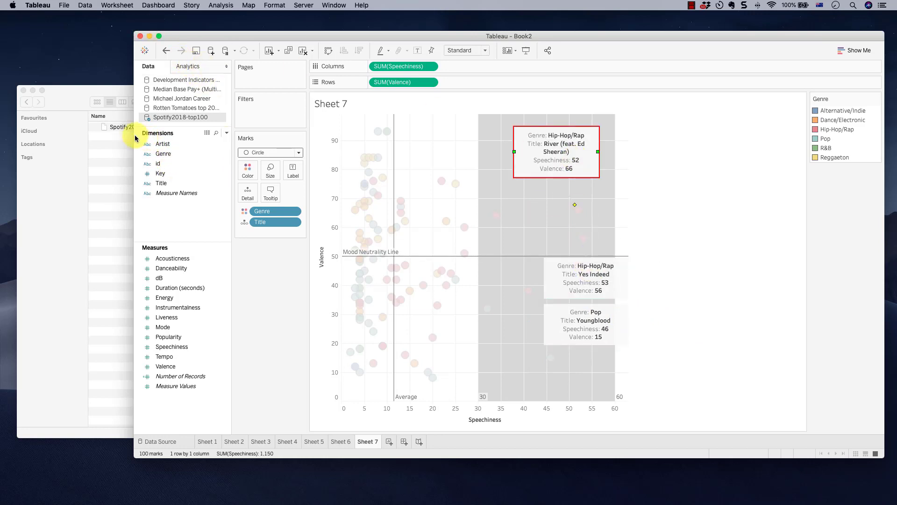
Format the annotation leader lines to grey
{"action": "right_click", "coordinate": [548, 138]}
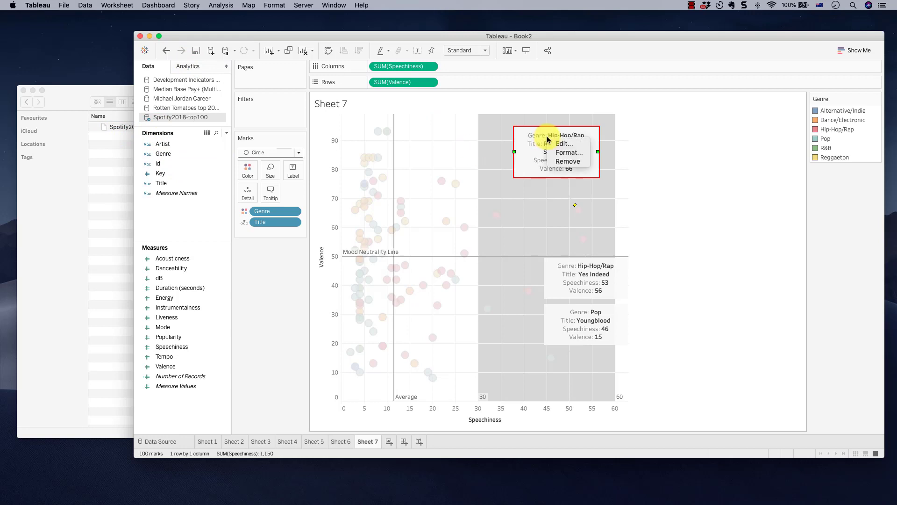
{"action": "left_click", "coordinate": [569, 152]}
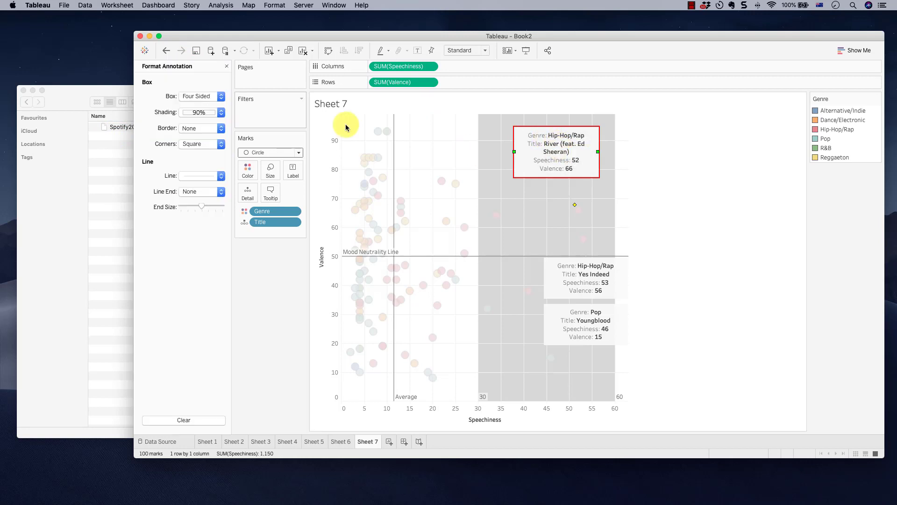
{"action": "left_click", "coordinate": [206, 175]}
{"action": "left_click", "coordinate": [188, 274]}
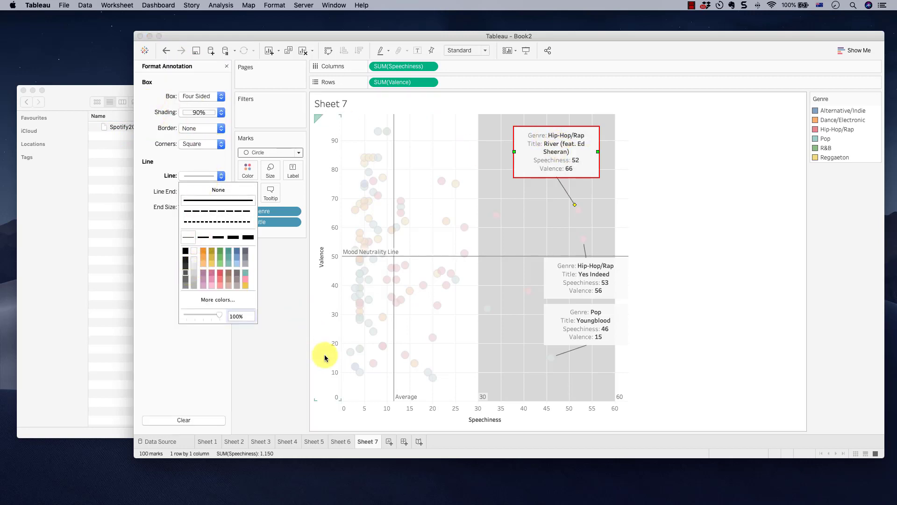
{"action": "left_click", "coordinate": [682, 240]}
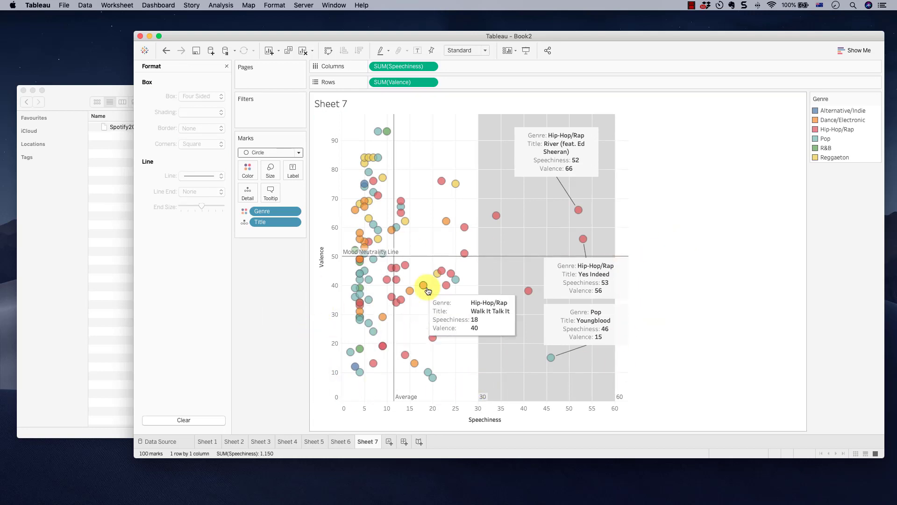
{"action": "left_click", "coordinate": [228, 66]}
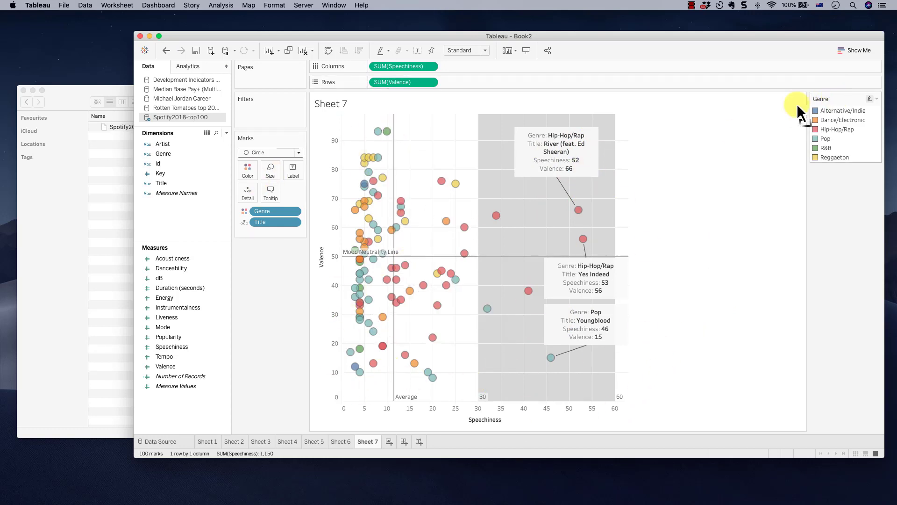
Move the Genre legend from the right side to below the Marks card
{"action": "left_click_drag", "start_coordinate": [800, 113], "coordinate": [283, 254]}
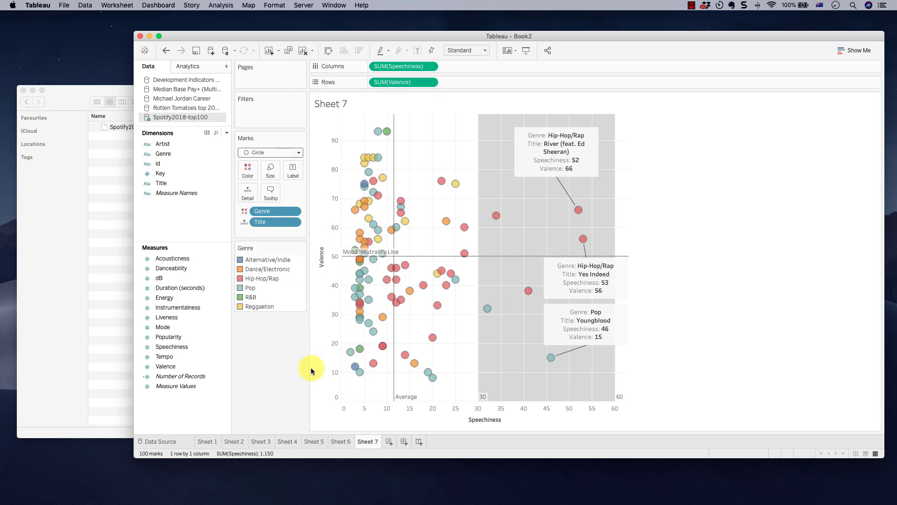
{"action": "left_click", "coordinate": [207, 442]}
{"action": "left_click", "coordinate": [237, 442]}
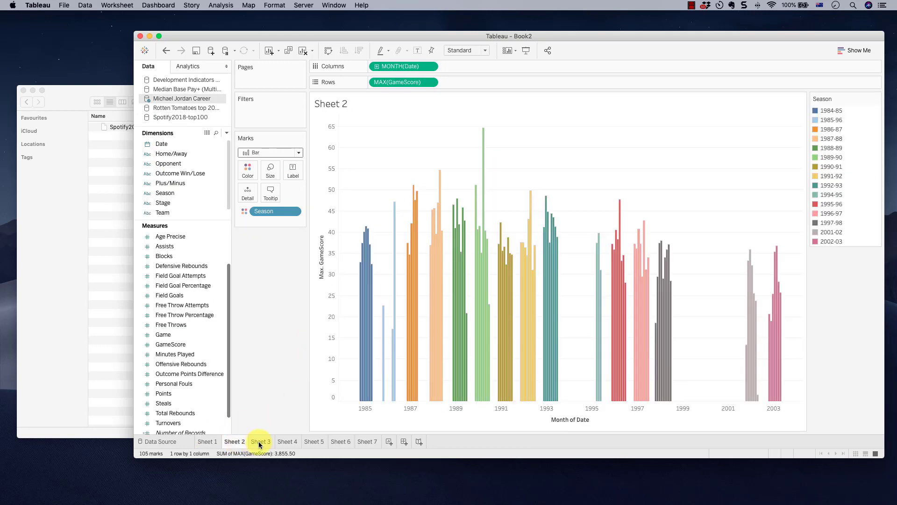
{"action": "left_click", "coordinate": [260, 441]}
{"action": "left_click", "coordinate": [287, 442]}
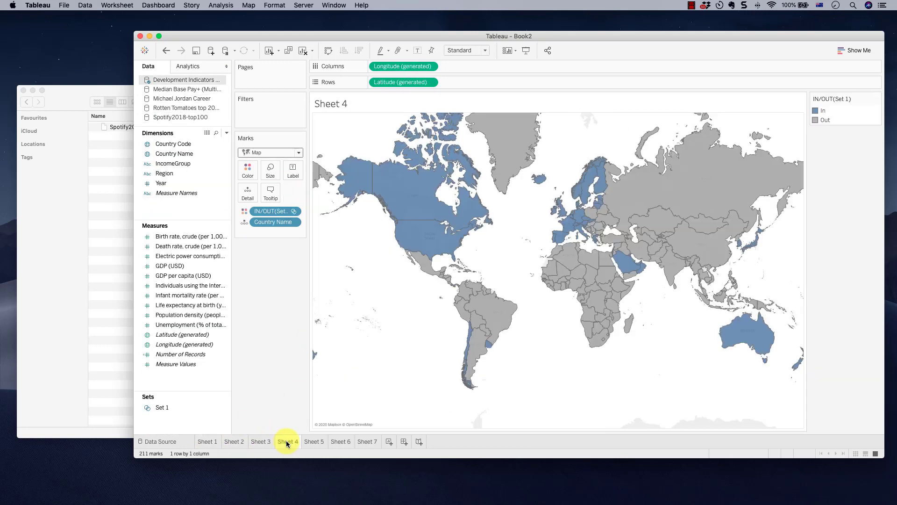
{"action": "left_click", "coordinate": [310, 442]}
{"action": "left_click", "coordinate": [335, 442]}
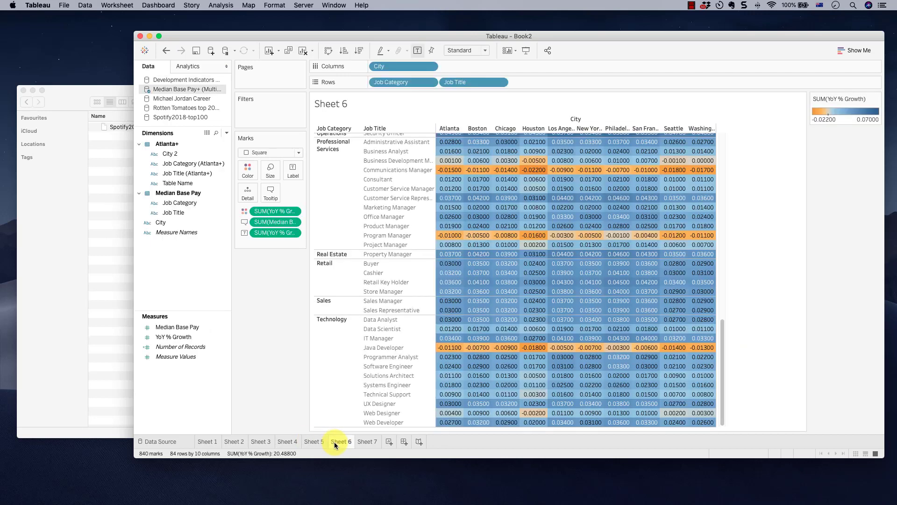
{"action": "left_click", "coordinate": [369, 441]}
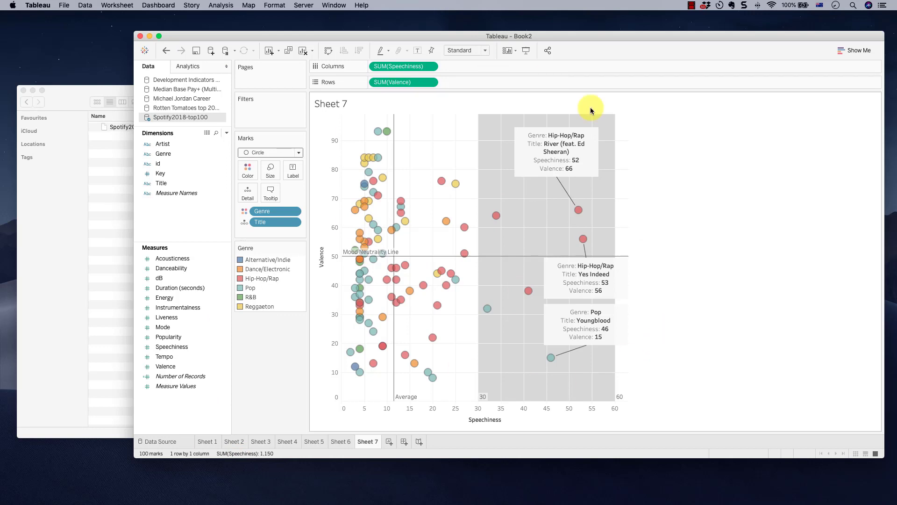
{"action": "left_click", "coordinate": [231, 442]}
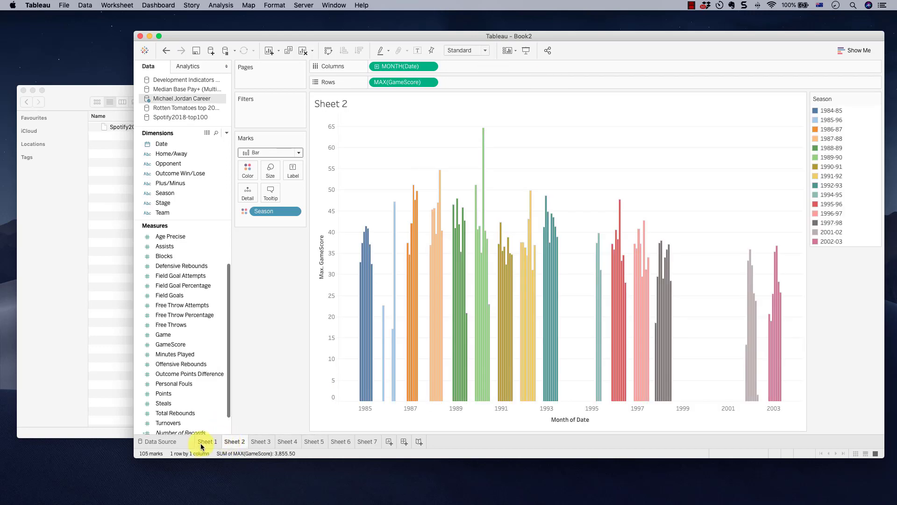
{"action": "left_click", "coordinate": [208, 441]}
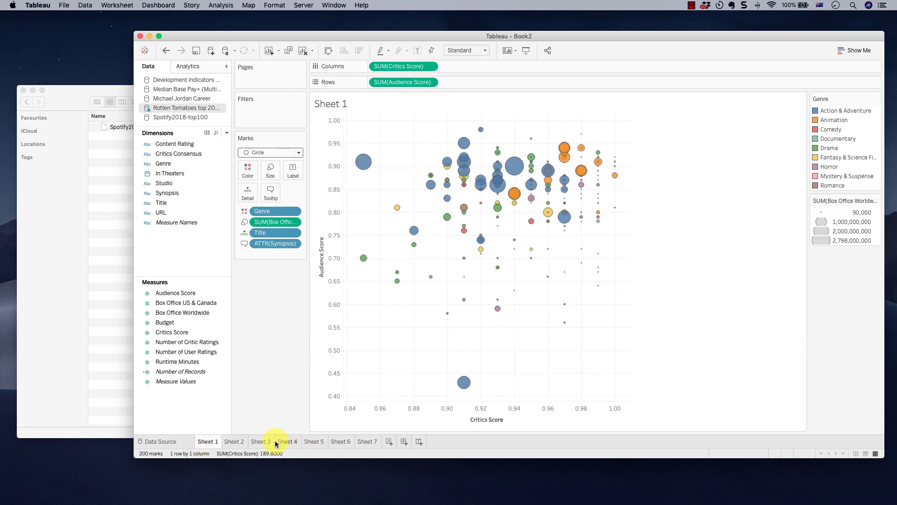
{"action": "mouse_move", "coordinate": [515, 189]}
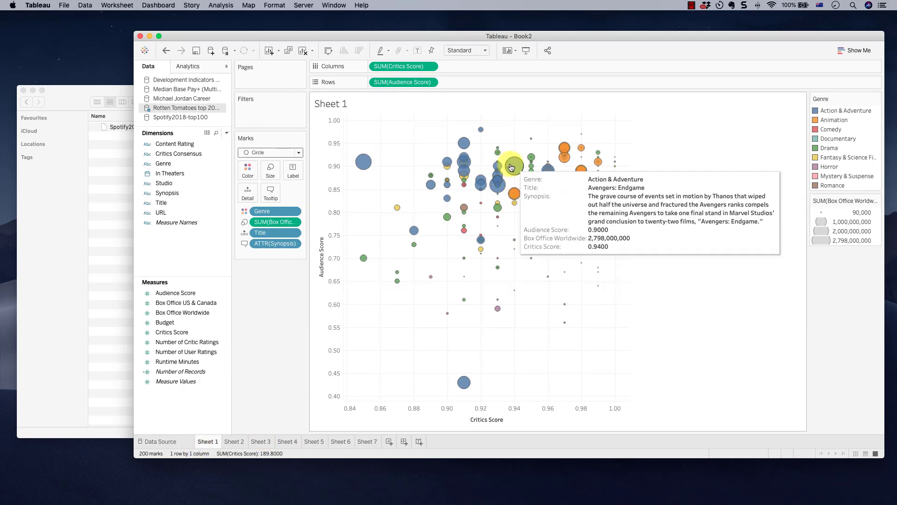
{"action": "left_click", "coordinate": [262, 442]}
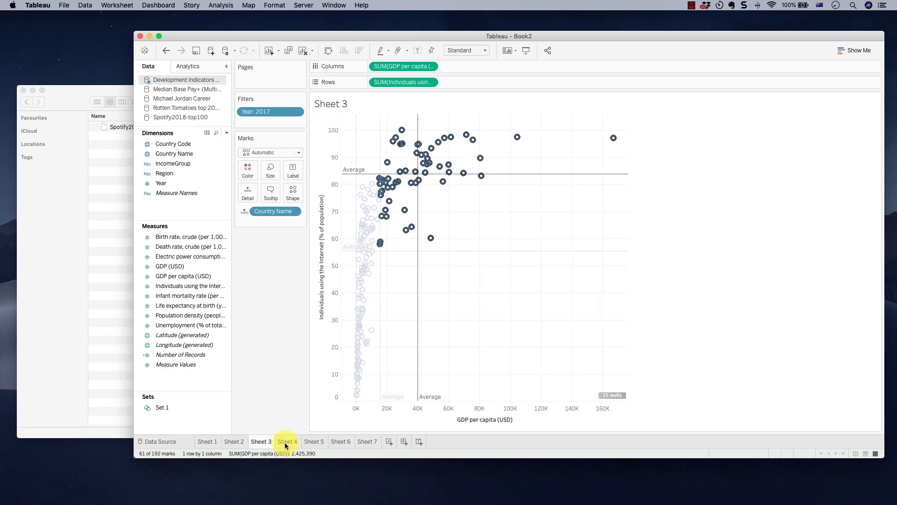
{"action": "left_click", "coordinate": [286, 442]}
{"action": "left_click", "coordinate": [315, 441]}
{"action": "left_click", "coordinate": [340, 441]}
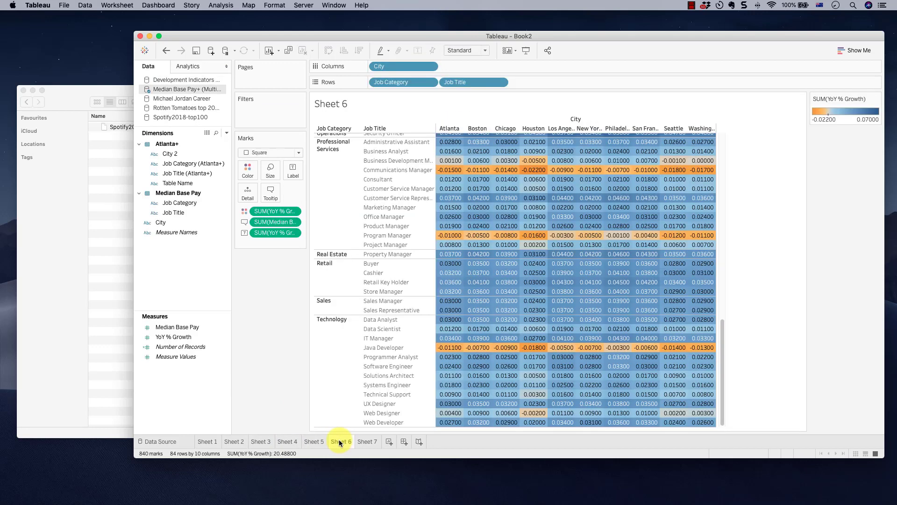
{"action": "left_click", "coordinate": [368, 441]}
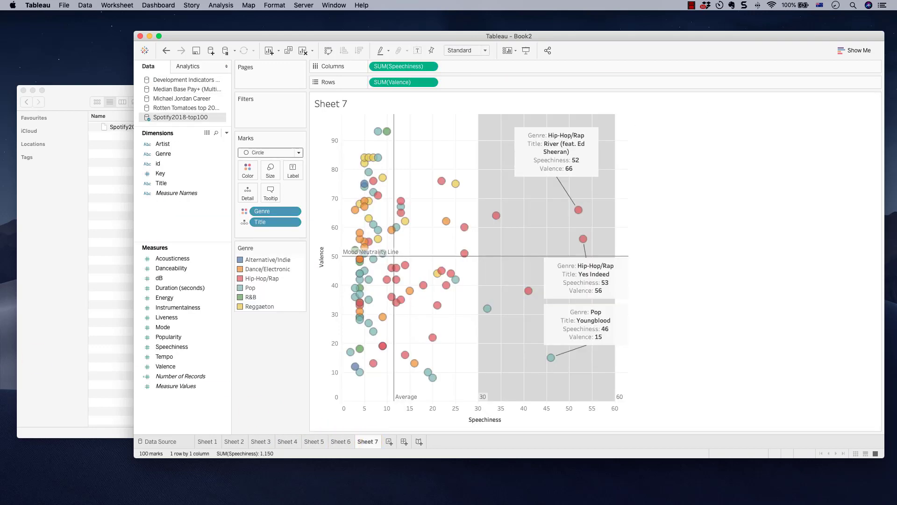